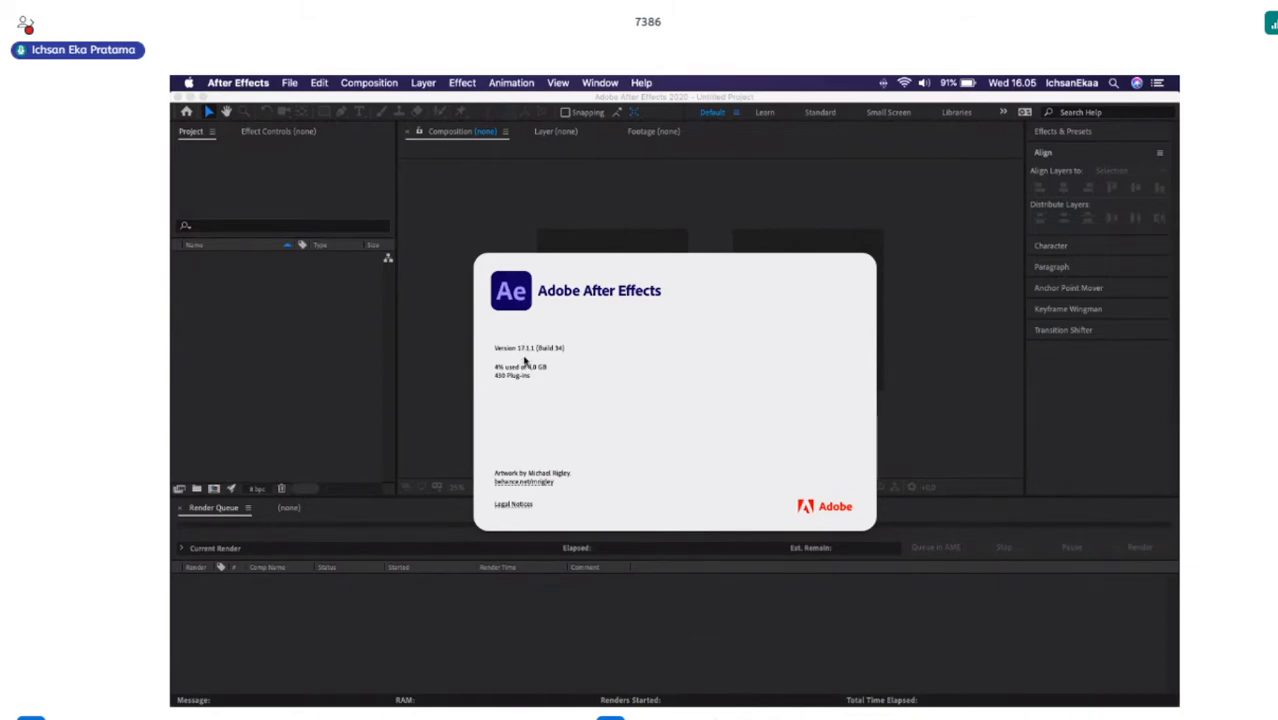
Close the About After Effects splash screen and collapse the Align section.
{"action": "left_click", "coordinate": [524, 361]}
{"action": "mouse_move", "coordinate": [530, 706]}
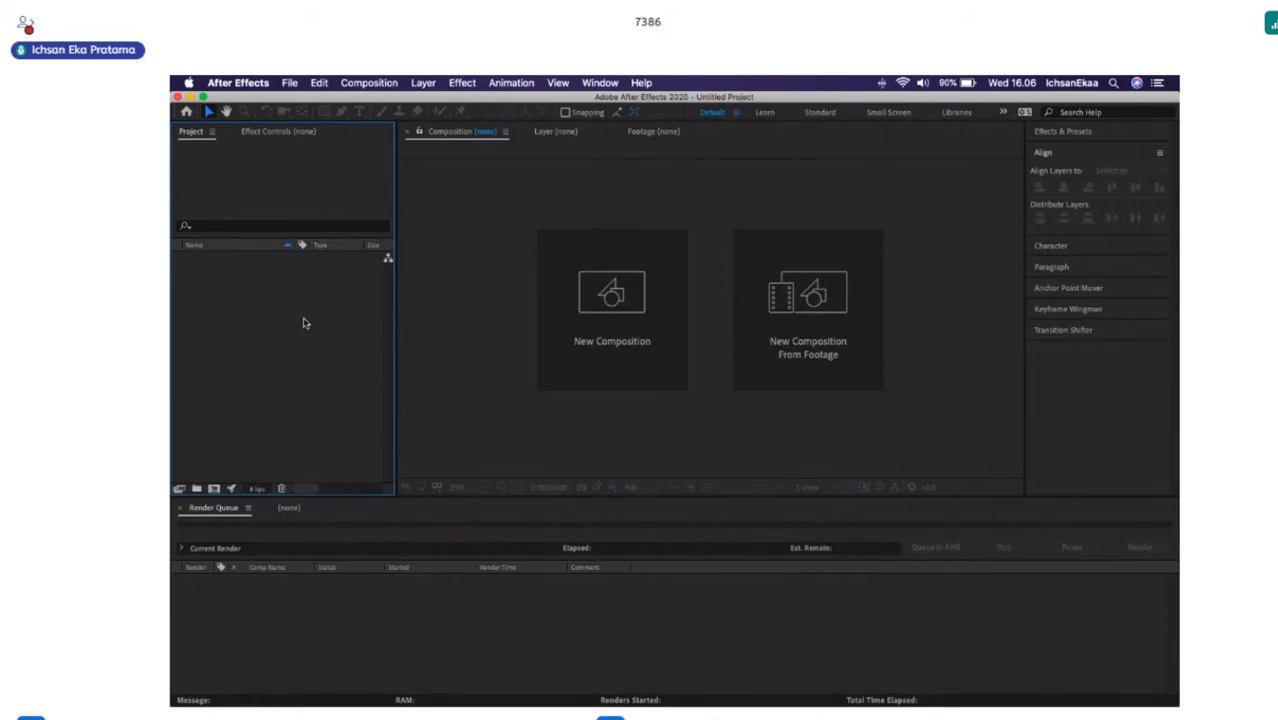
{"action": "left_click", "coordinate": [711, 322]}
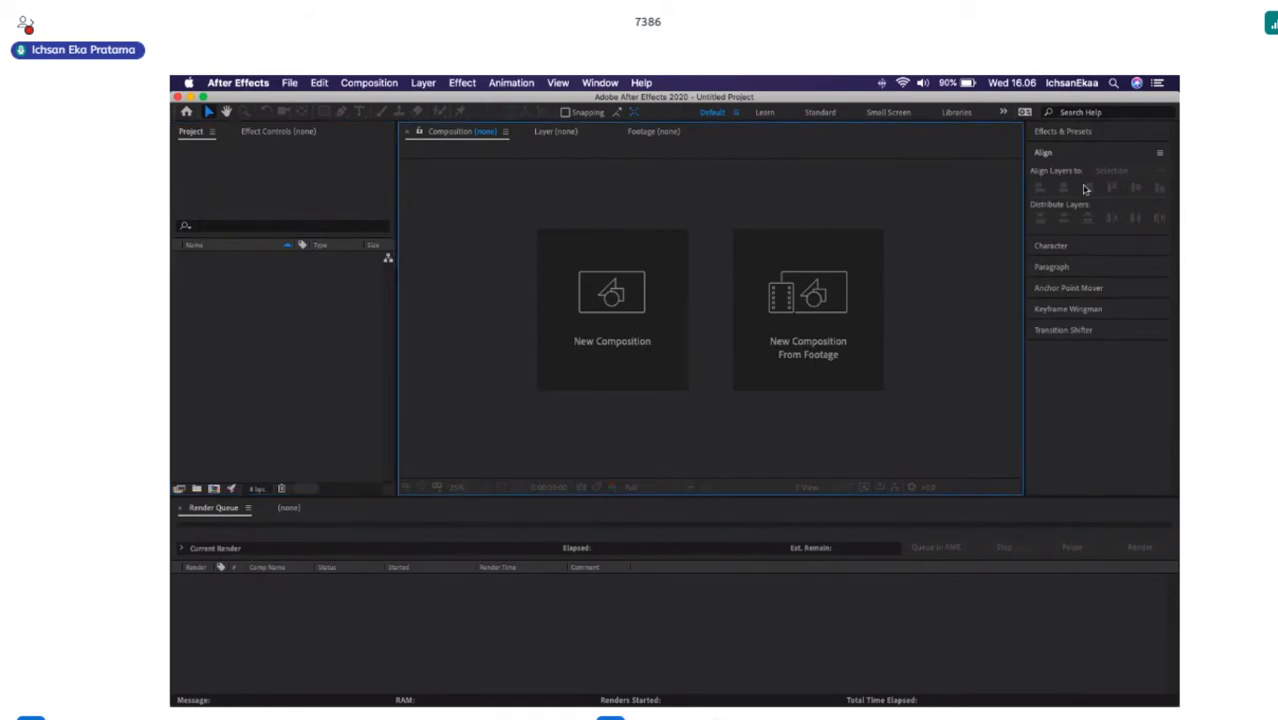
{"action": "left_click", "coordinate": [1080, 153]}
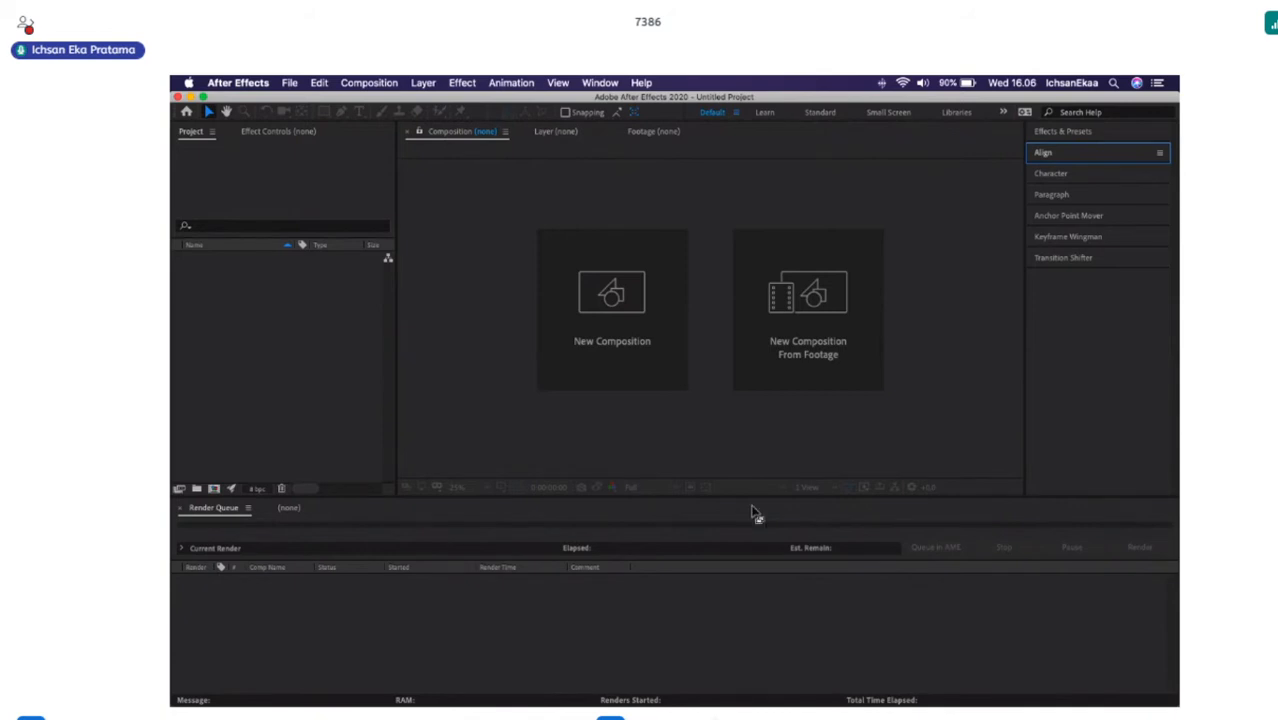
Compare the Standard workspace with the Default one, return to Default, and check the Effects & Presets section.
{"action": "left_click", "coordinate": [818, 112]}
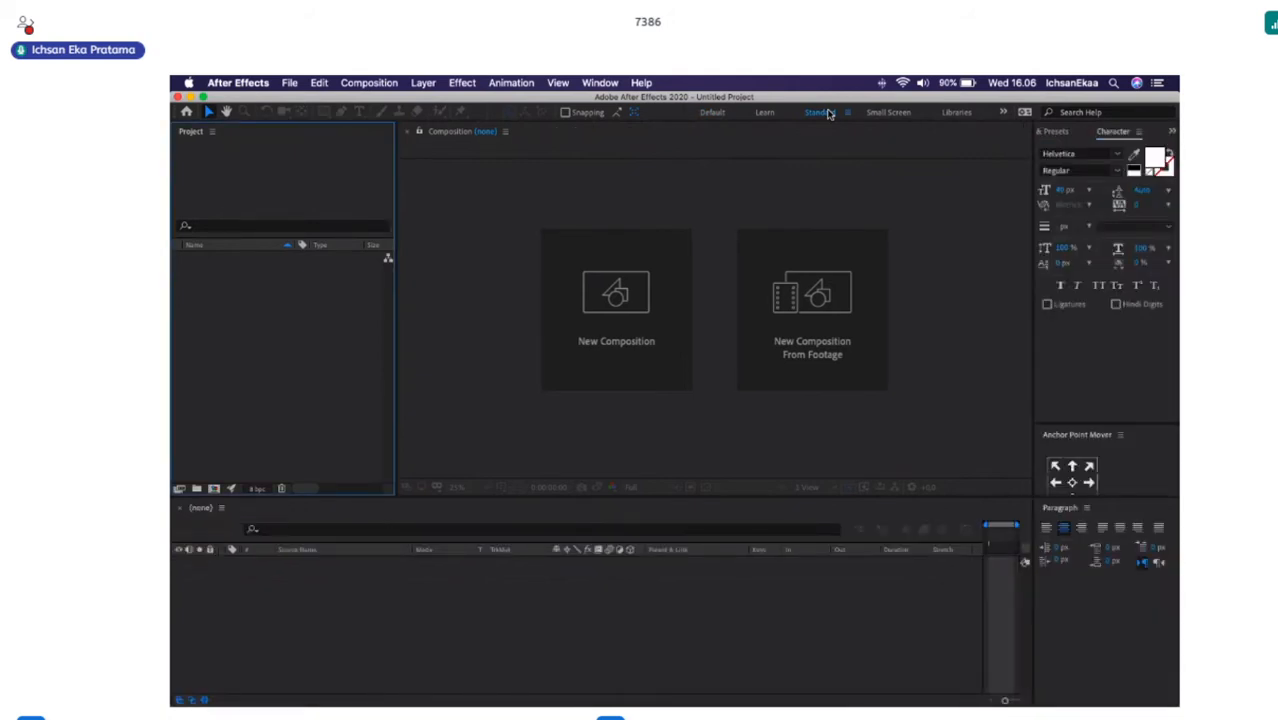
{"action": "left_click", "coordinate": [711, 113]}
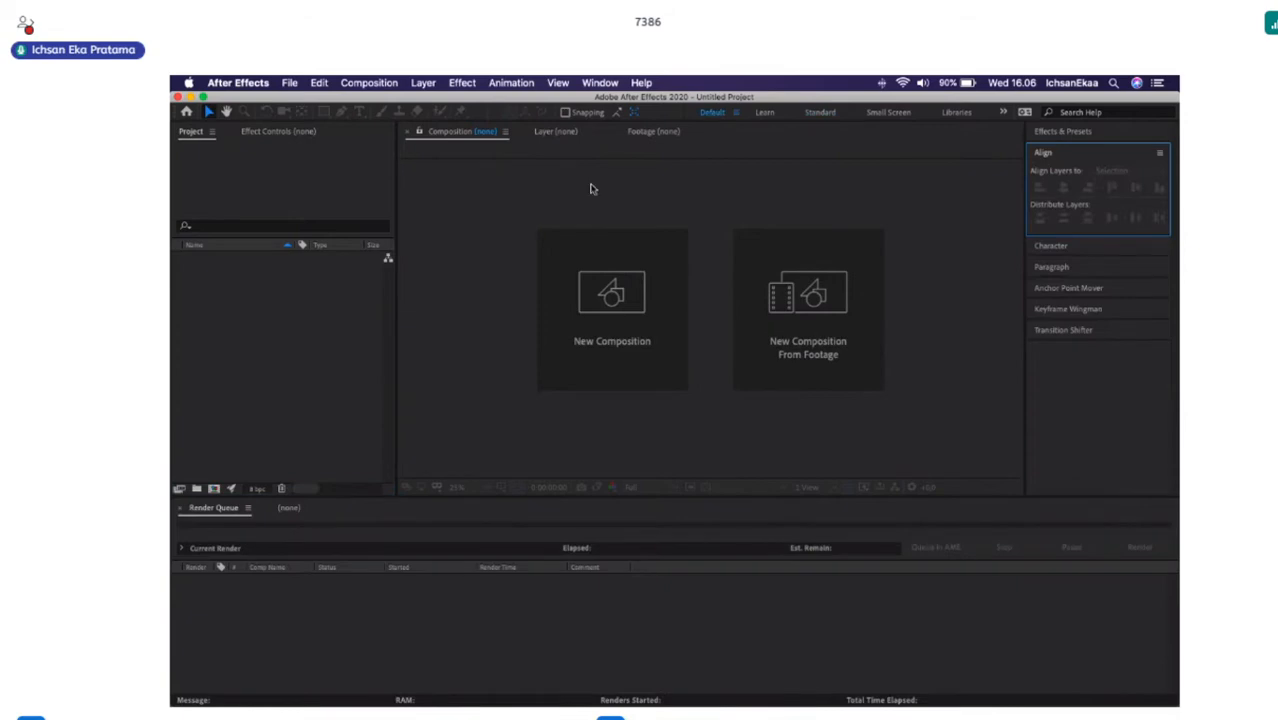
{"action": "left_click", "coordinate": [1061, 134]}
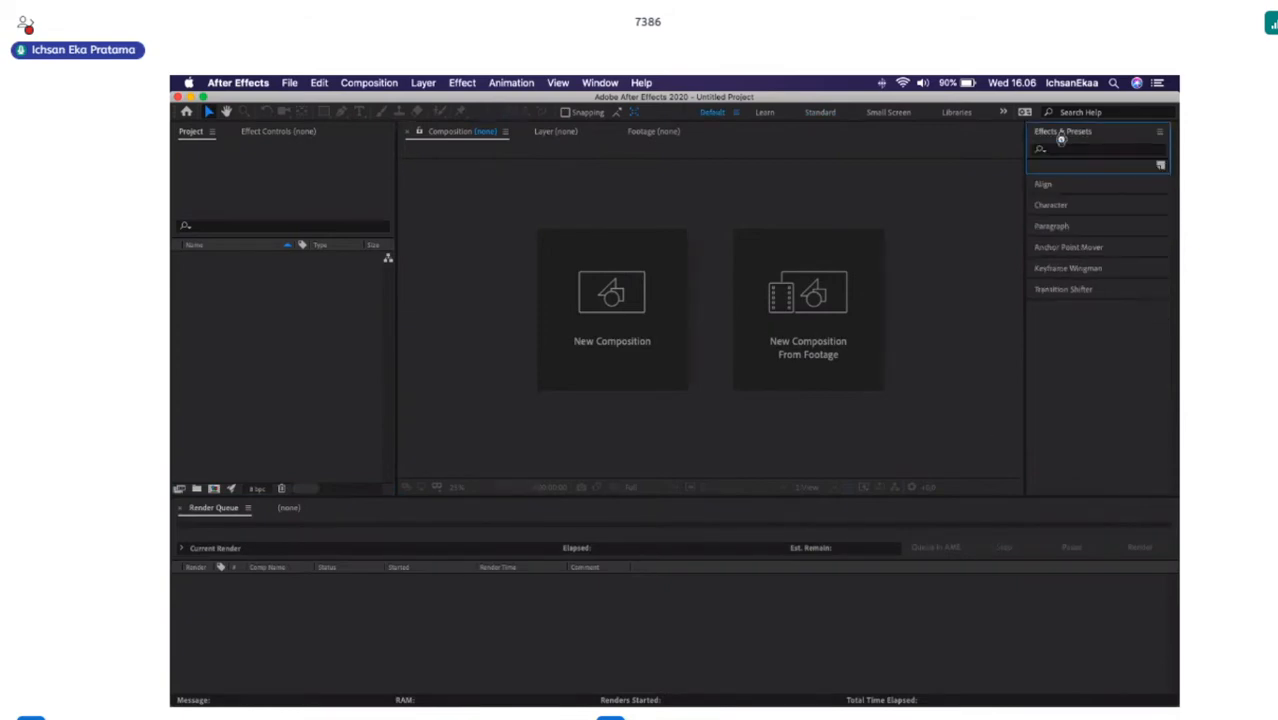
{"action": "left_click", "coordinate": [1061, 135]}
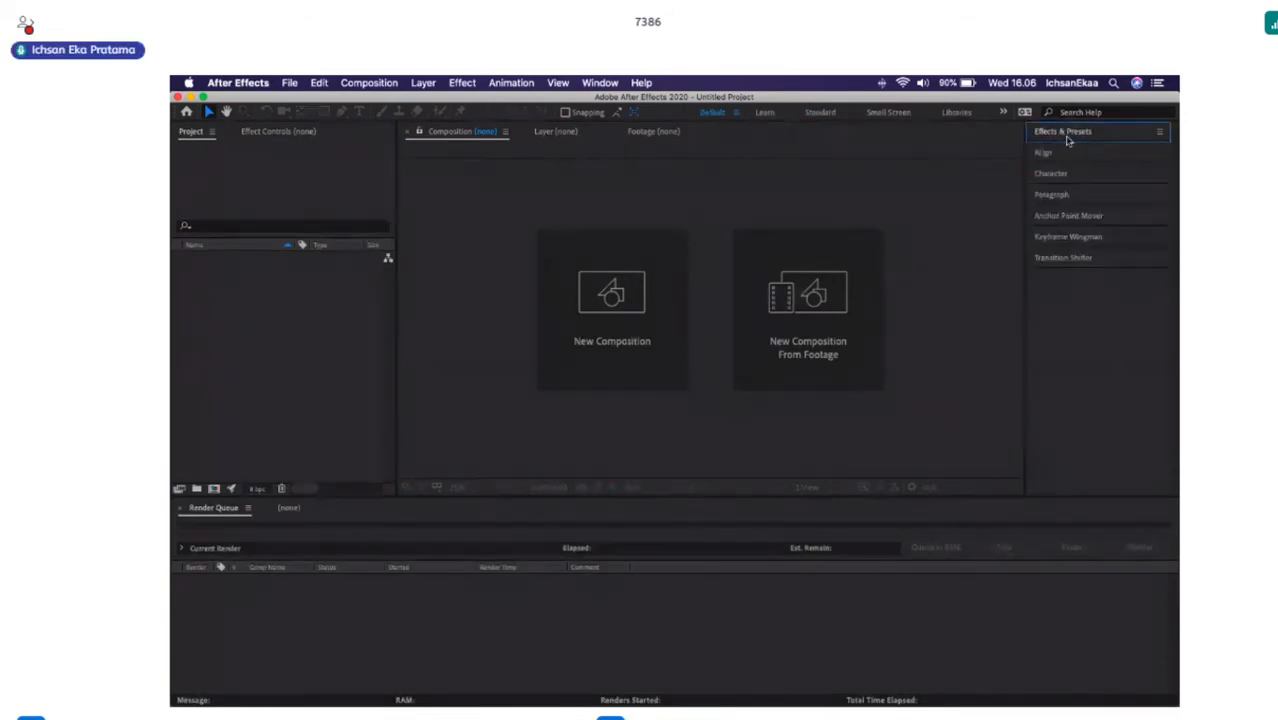
Look through the empty Project, Effect Controls, Composition, Layer and Footage views.
{"action": "left_click", "coordinate": [230, 175]}
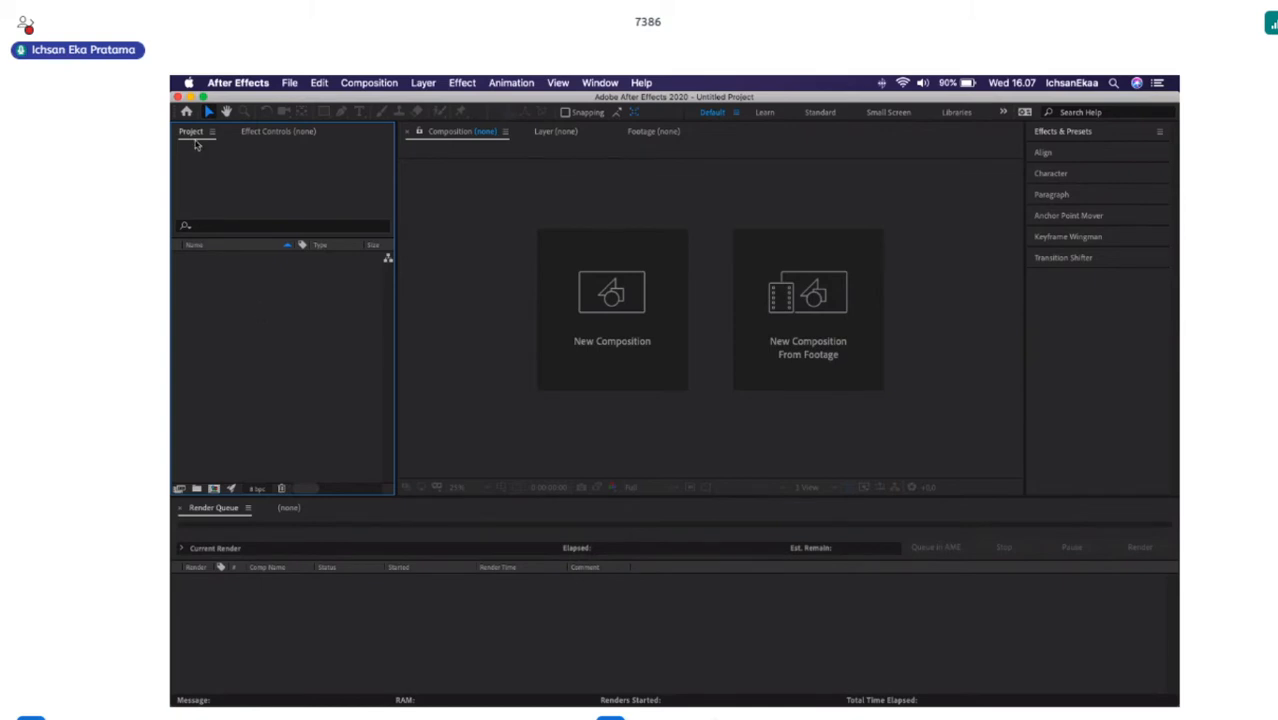
{"action": "left_click", "coordinate": [280, 132]}
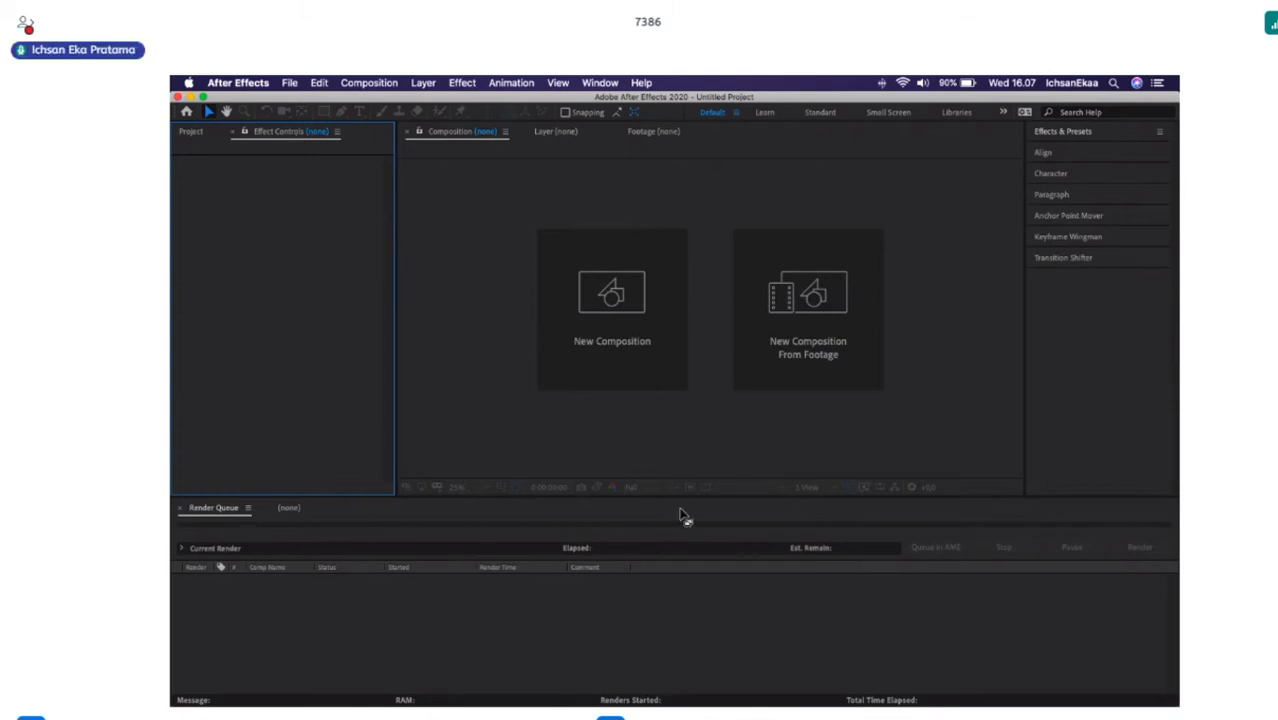
{"action": "left_click", "coordinate": [508, 216]}
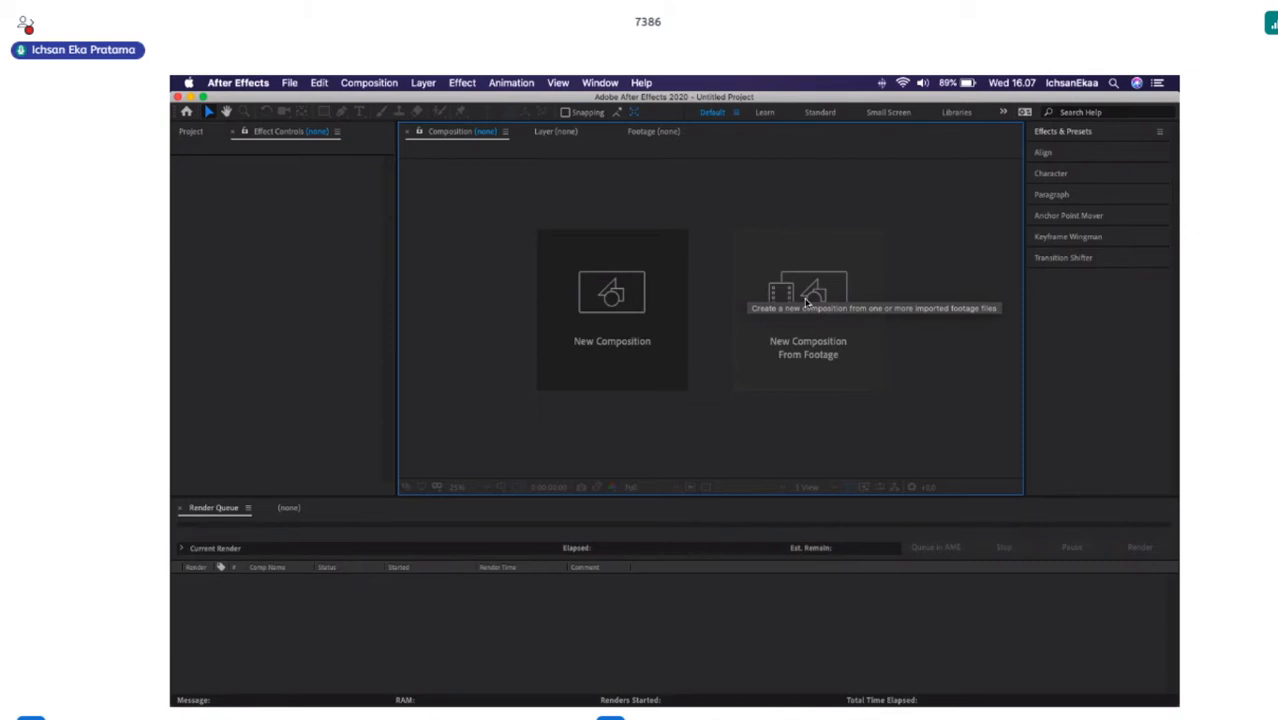
{"action": "left_click", "coordinate": [558, 132]}
{"action": "left_click", "coordinate": [651, 133]}
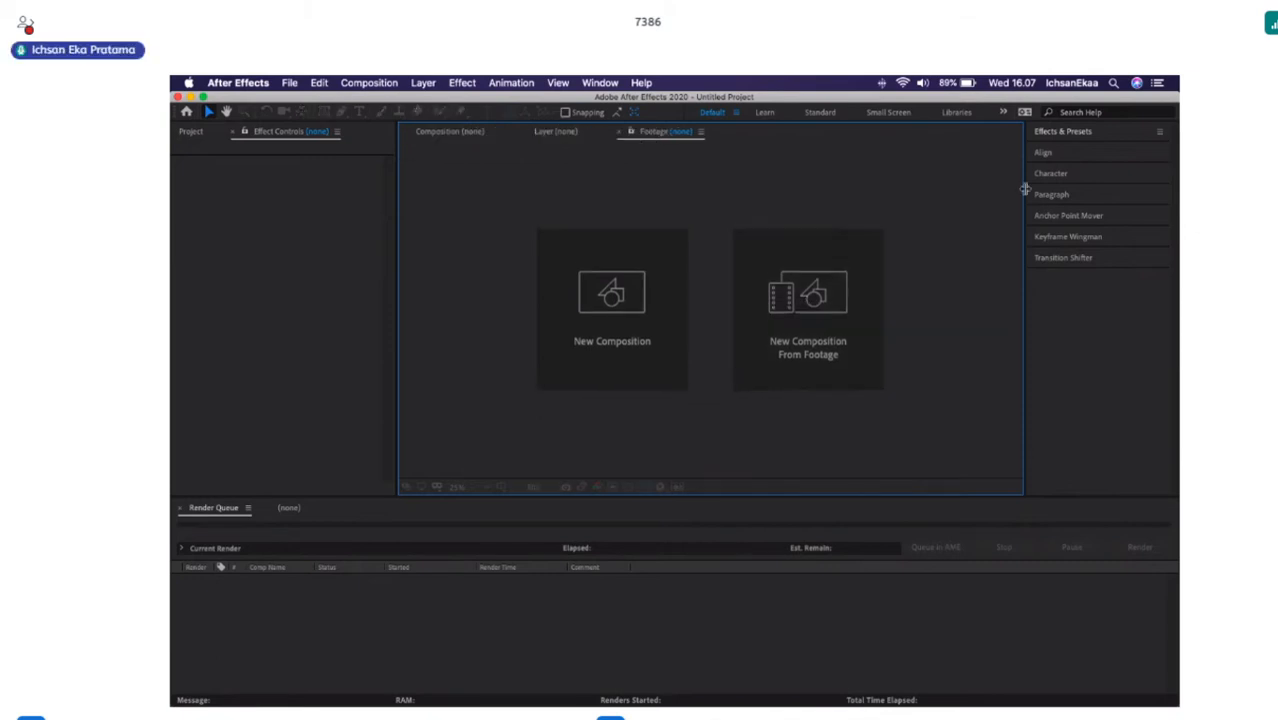
{"action": "left_click", "coordinate": [550, 137]}
{"action": "left_click", "coordinate": [638, 136]}
{"action": "left_click", "coordinate": [566, 135]}
{"action": "left_click", "coordinate": [649, 138]}
Browse the Effects & Presets categories, including the Backgrounds and Image - Creative folders under Animation Presets.
{"action": "left_click", "coordinate": [1085, 135]}
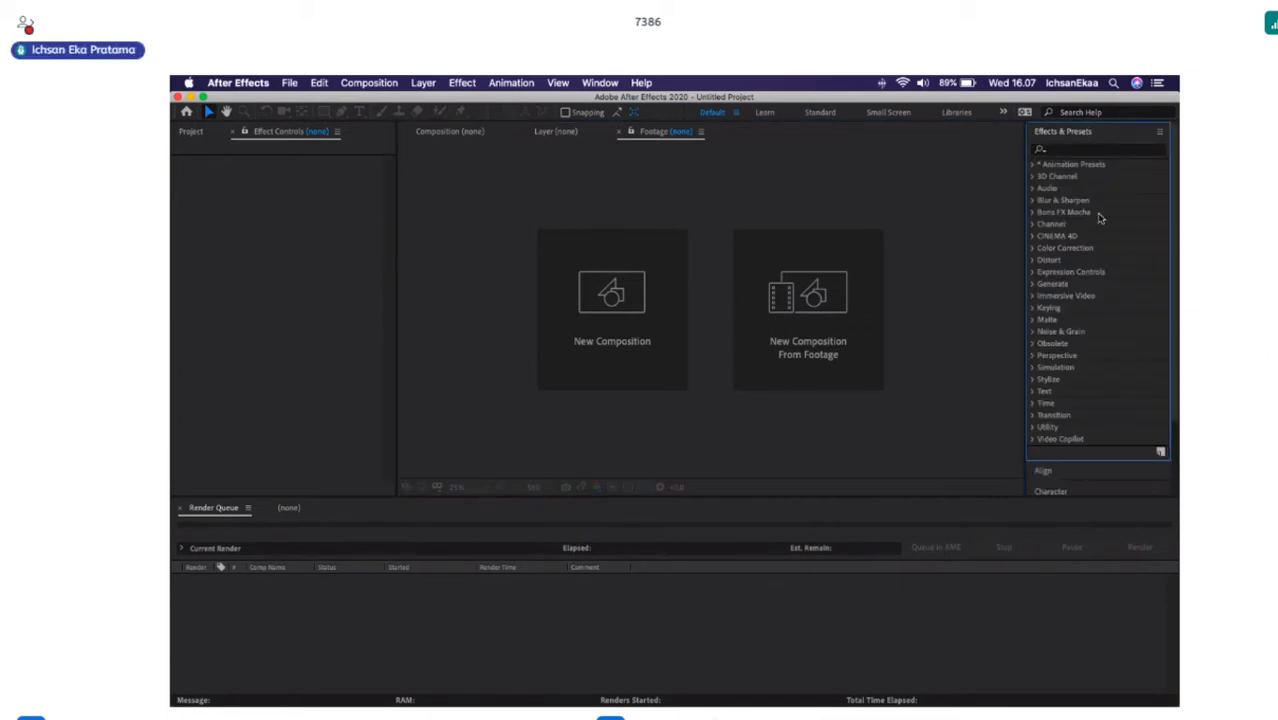
{"action": "left_click", "coordinate": [1034, 165]}
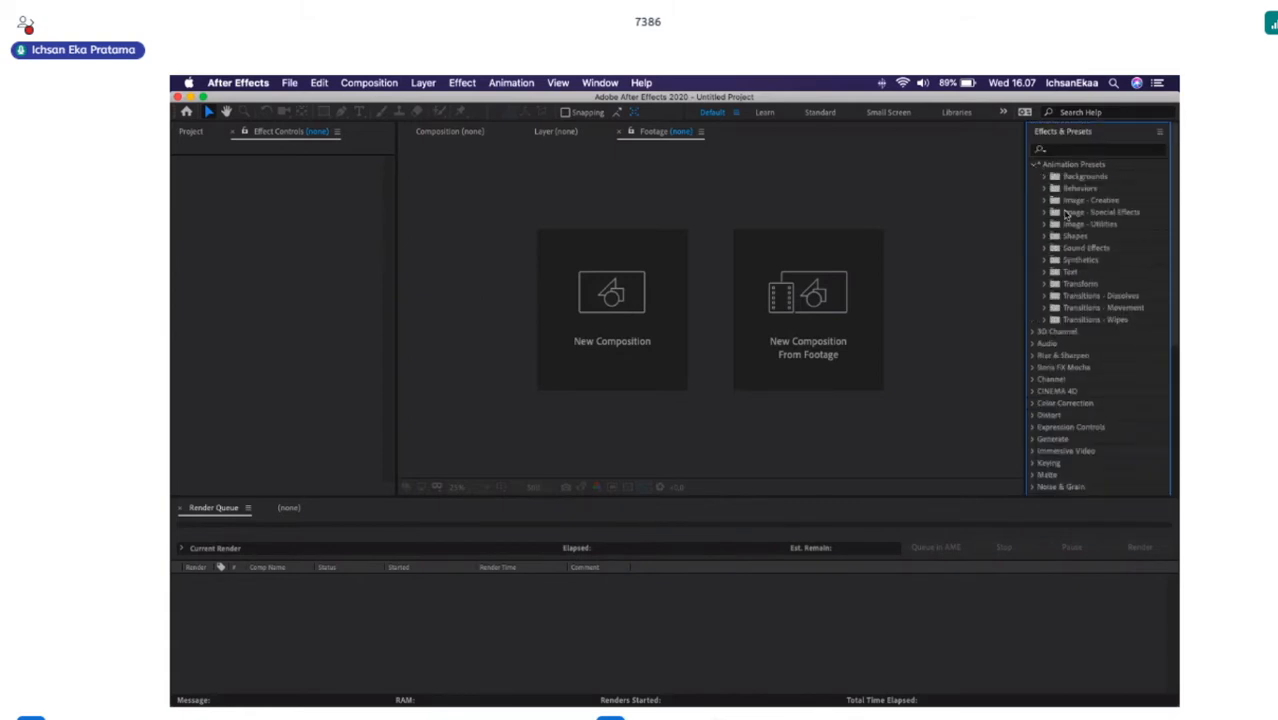
{"action": "left_click", "coordinate": [1043, 176]}
{"action": "left_click", "coordinate": [1043, 176]}
{"action": "left_click", "coordinate": [1045, 202]}
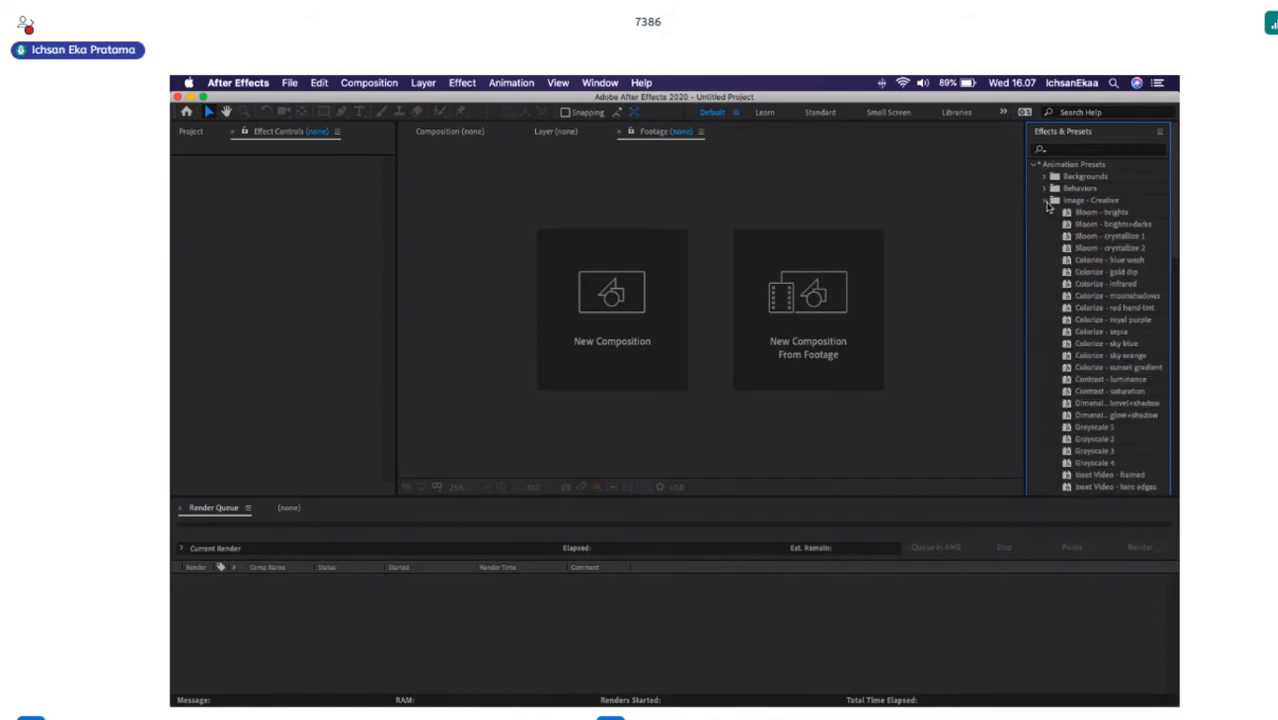
{"action": "left_click", "coordinate": [1045, 202]}
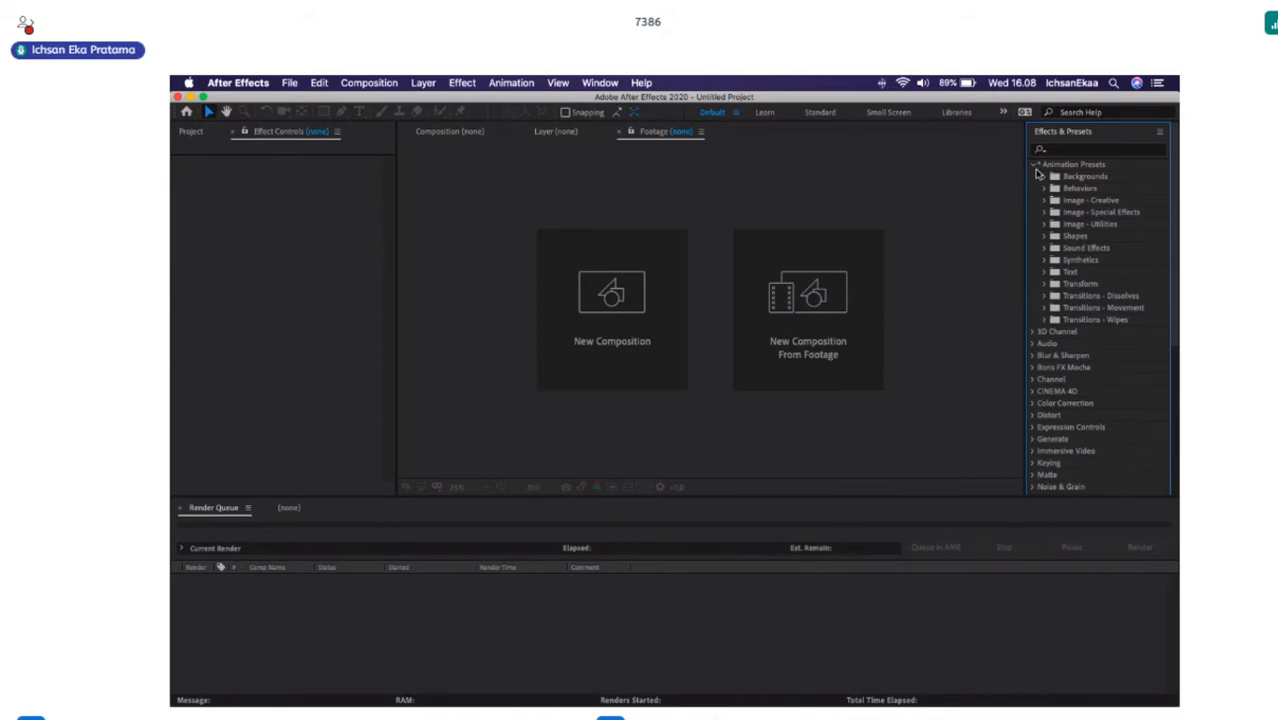
{"action": "left_click", "coordinate": [1035, 166]}
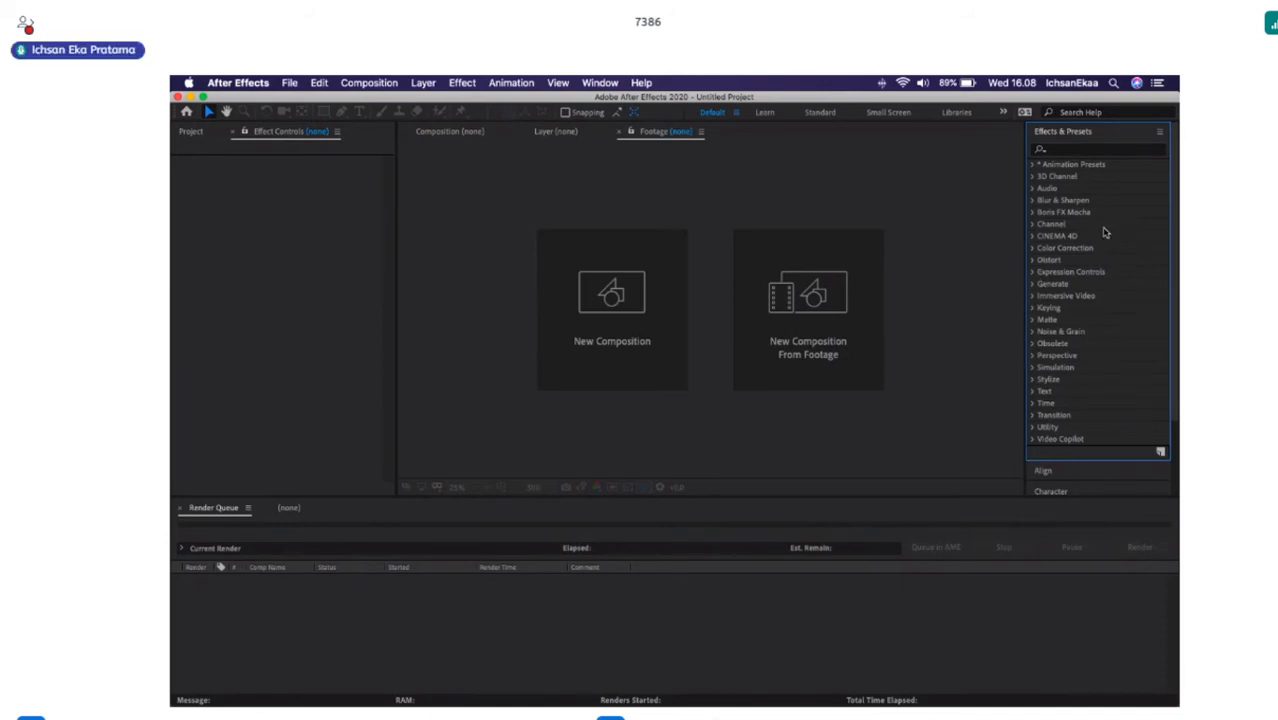
Examine the options offered by the Align, Character and Paragraph sections.
{"action": "left_click", "coordinate": [1064, 131]}
{"action": "left_click", "coordinate": [1066, 152]}
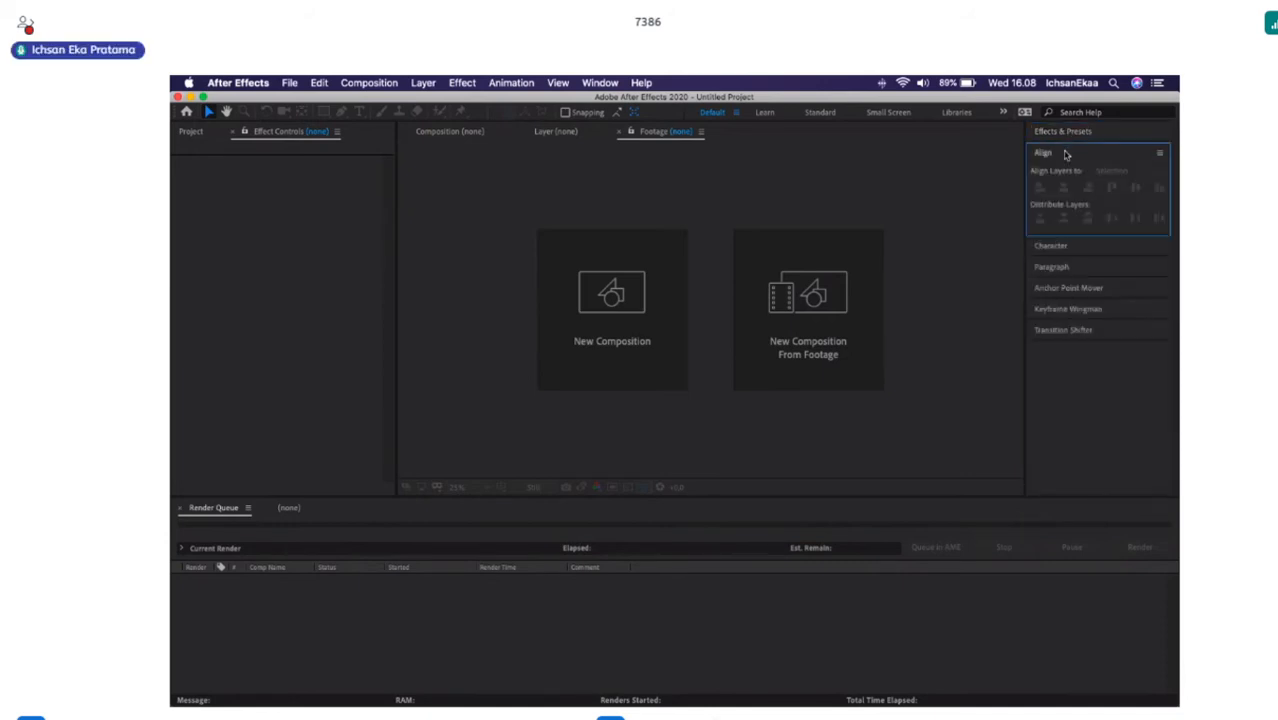
{"action": "left_click", "coordinate": [1066, 153]}
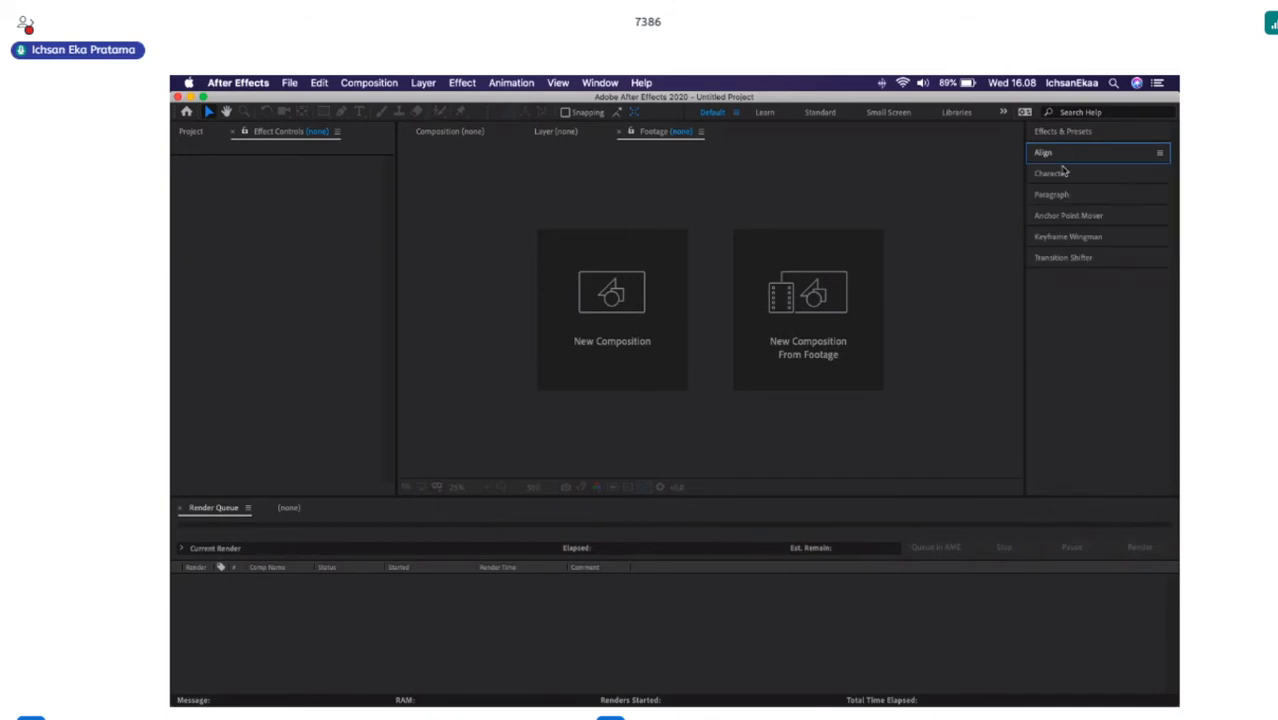
{"action": "left_click", "coordinate": [1064, 175]}
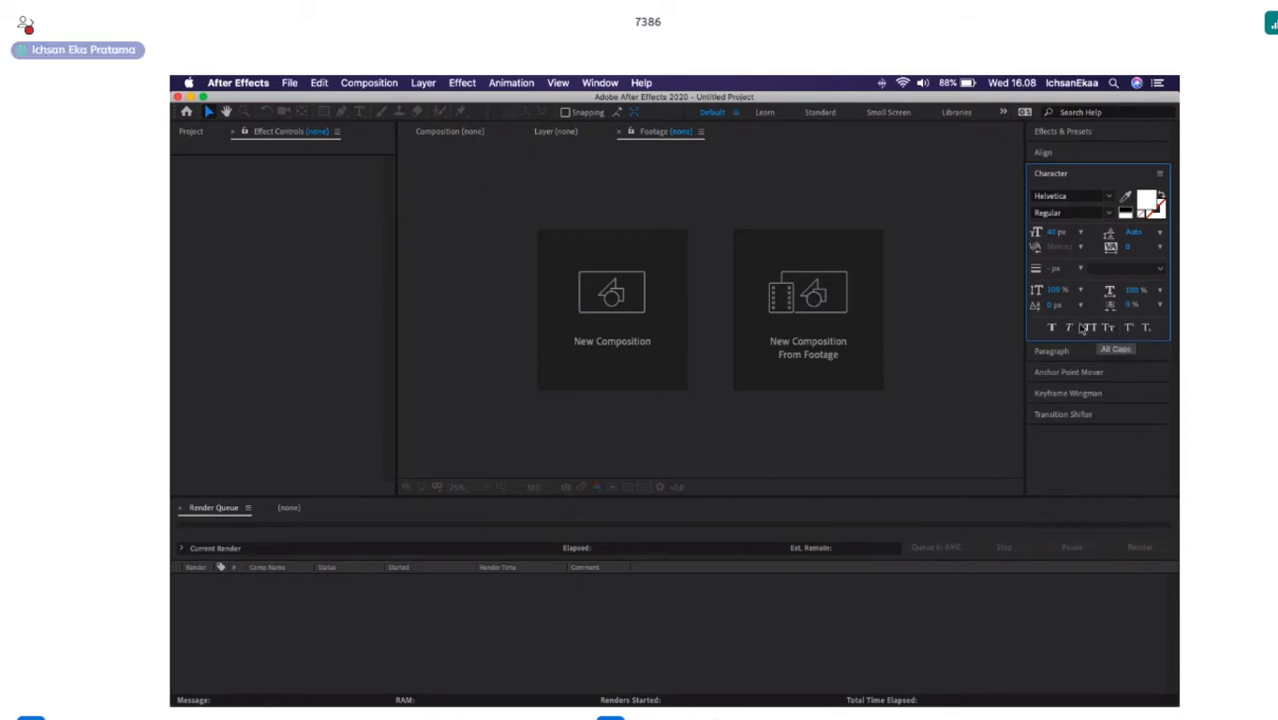
{"action": "left_click", "coordinate": [1052, 177]}
{"action": "left_click", "coordinate": [1052, 195]}
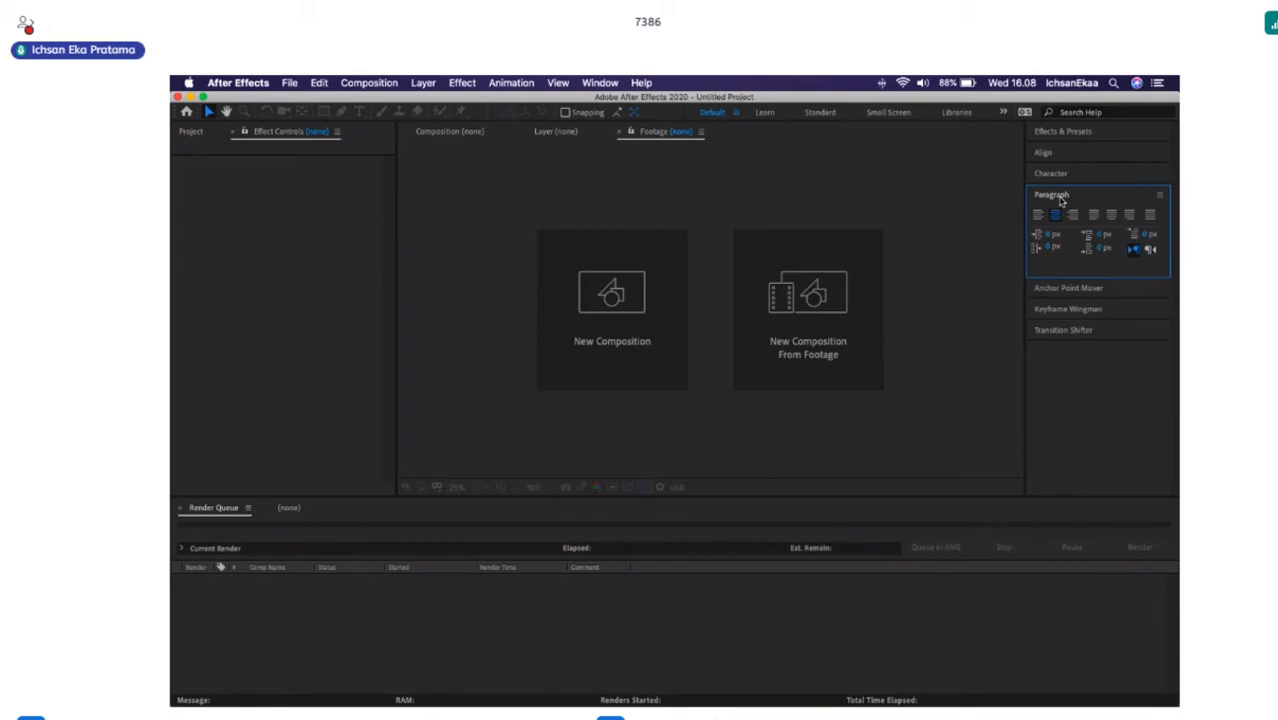
Examine the controls of the Anchor Point Mover, Keyframe Wingman and Transition Shifter add-ons.
{"action": "left_click", "coordinate": [1089, 289]}
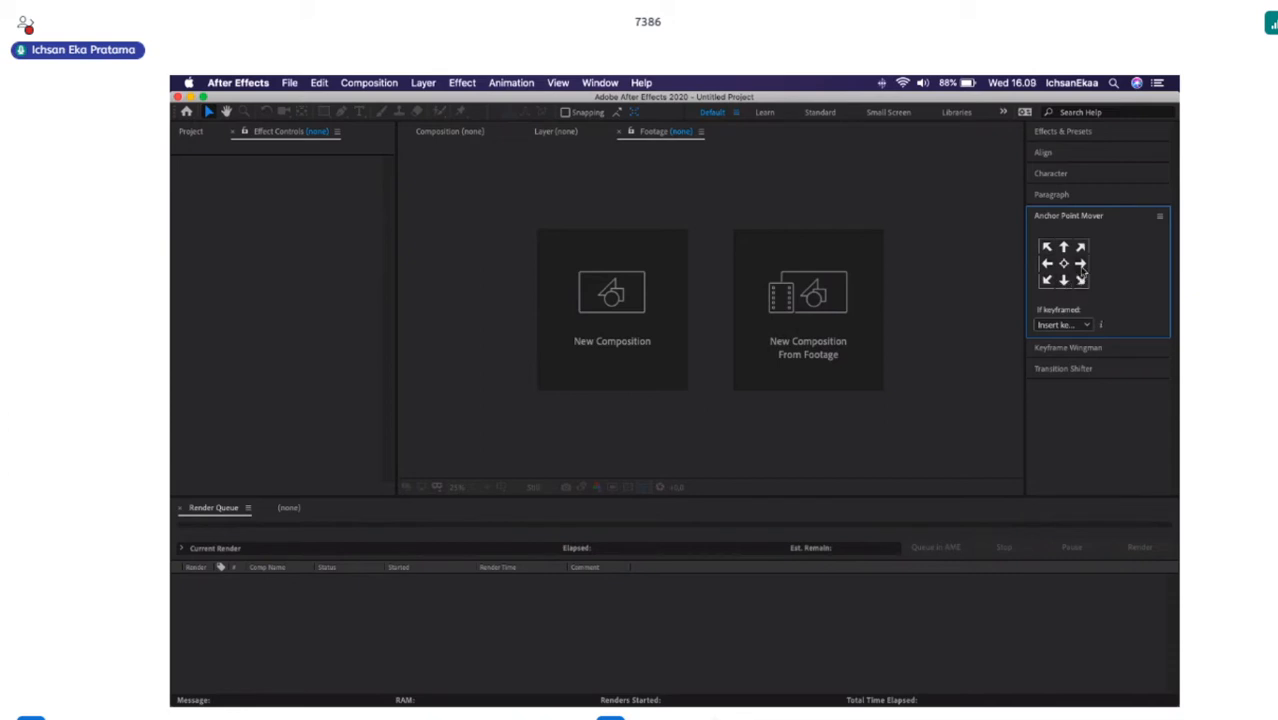
{"action": "left_click", "coordinate": [1069, 218]}
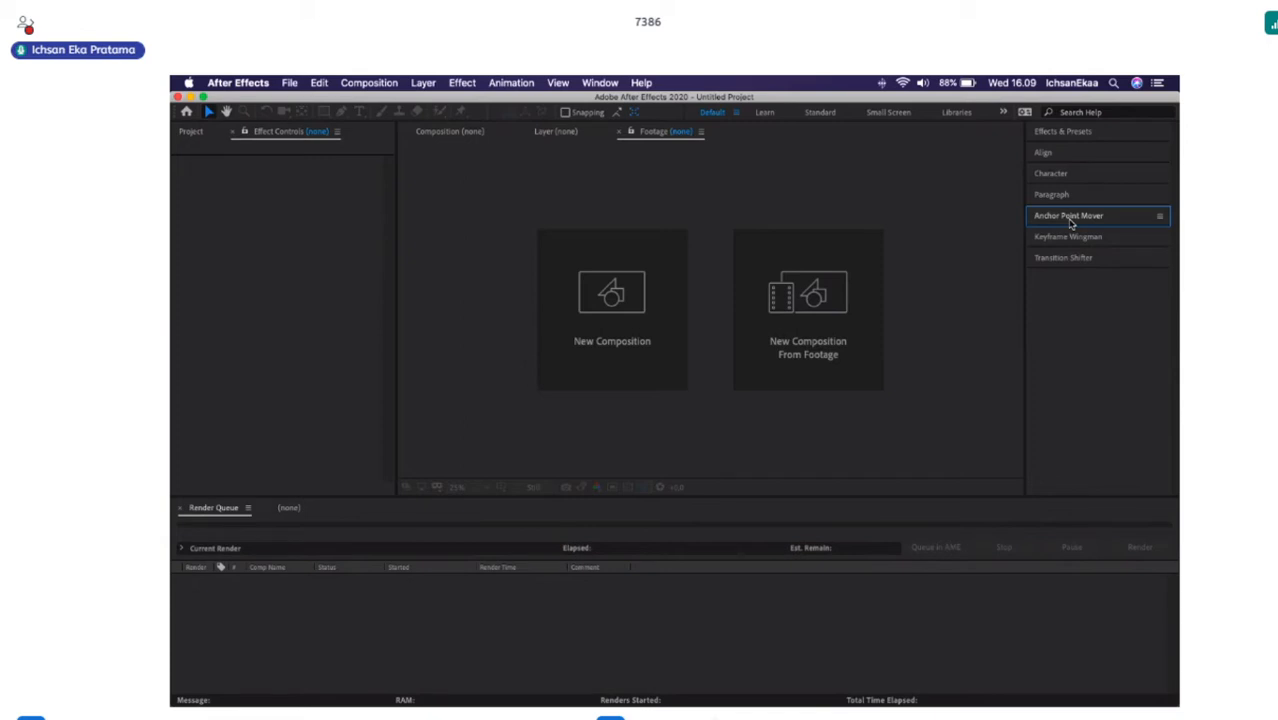
{"action": "left_click", "coordinate": [1077, 238]}
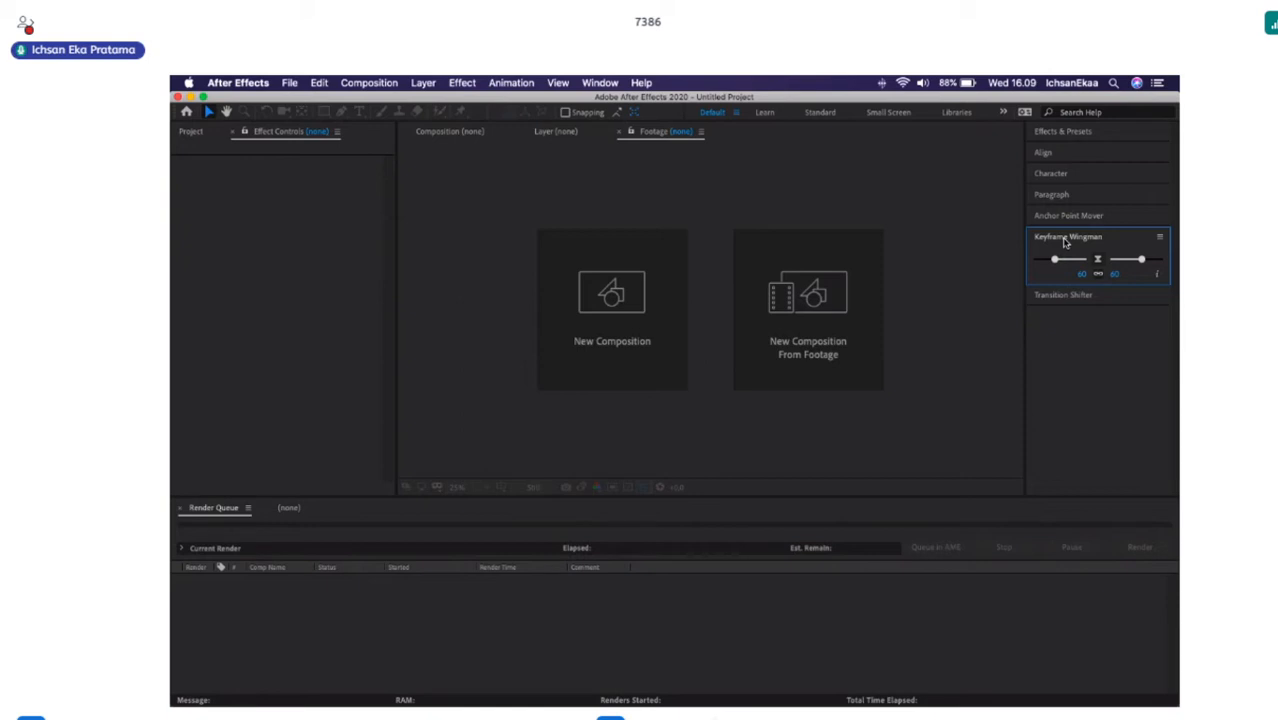
{"action": "left_click", "coordinate": [1064, 240]}
{"action": "left_click", "coordinate": [1074, 262]}
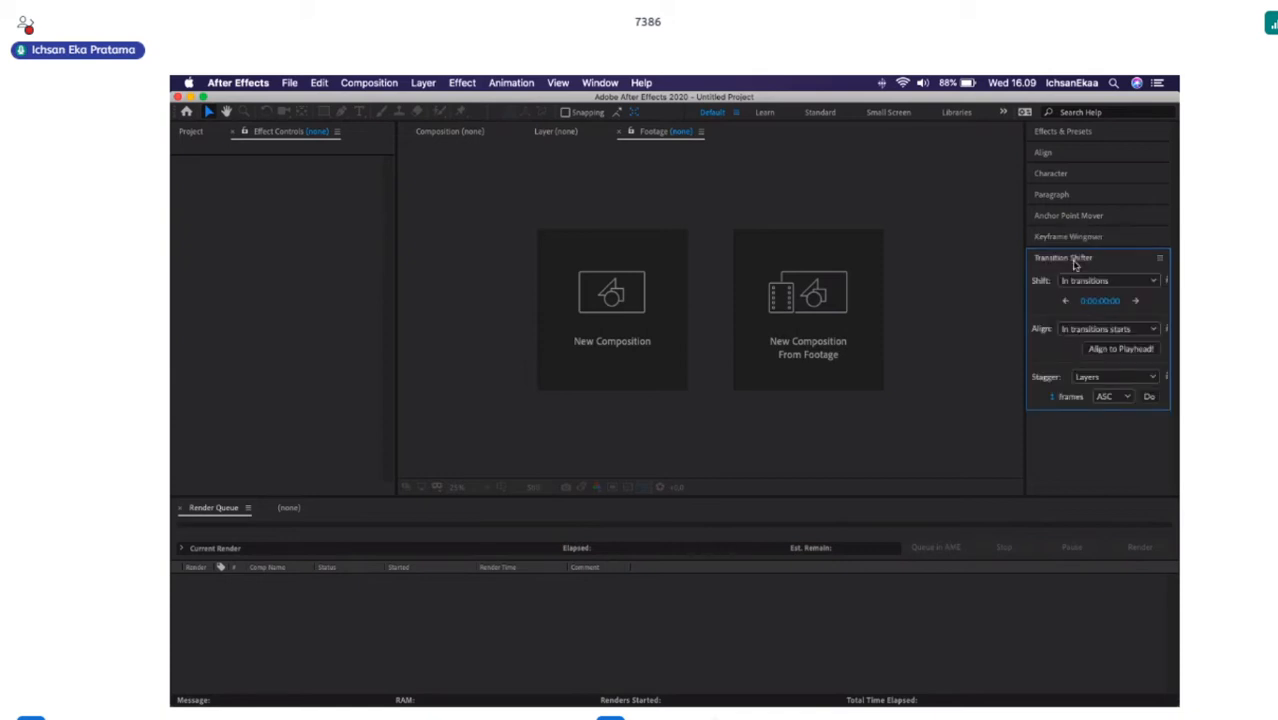
{"action": "left_click", "coordinate": [1077, 260]}
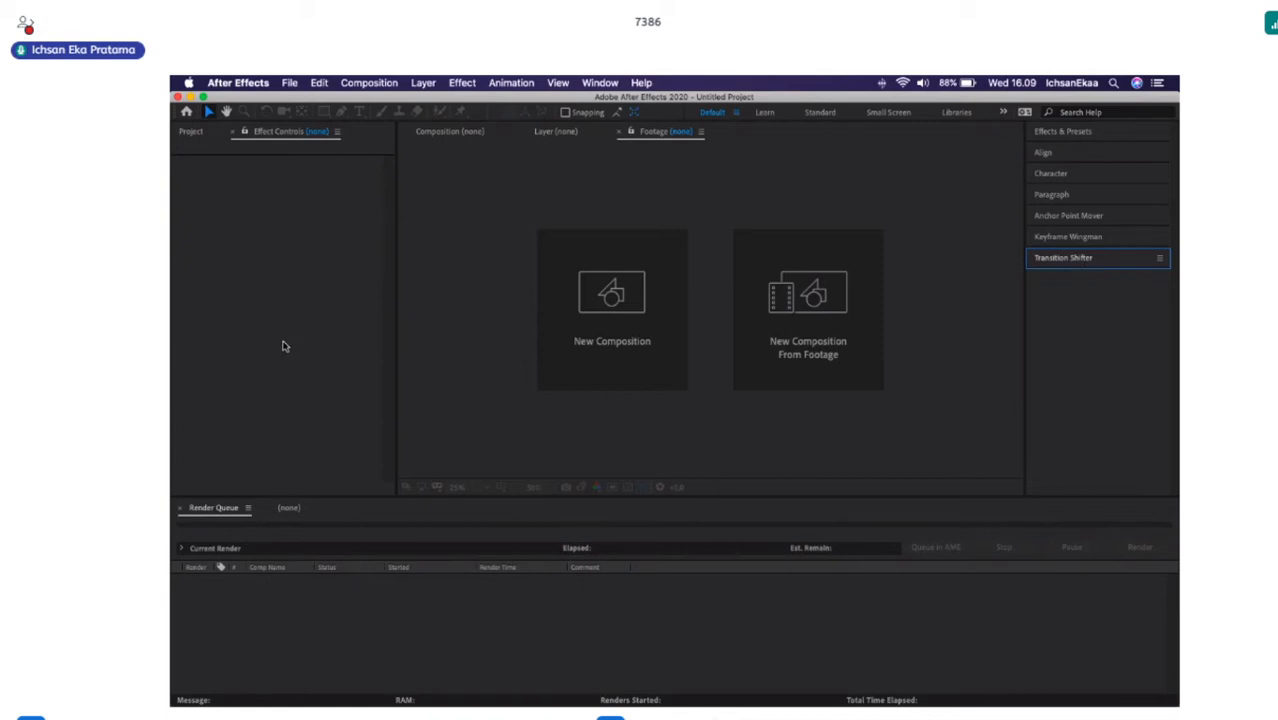
Start a new composition named "Contoh Motion Graphic".
{"action": "left_click", "coordinate": [612, 322]}
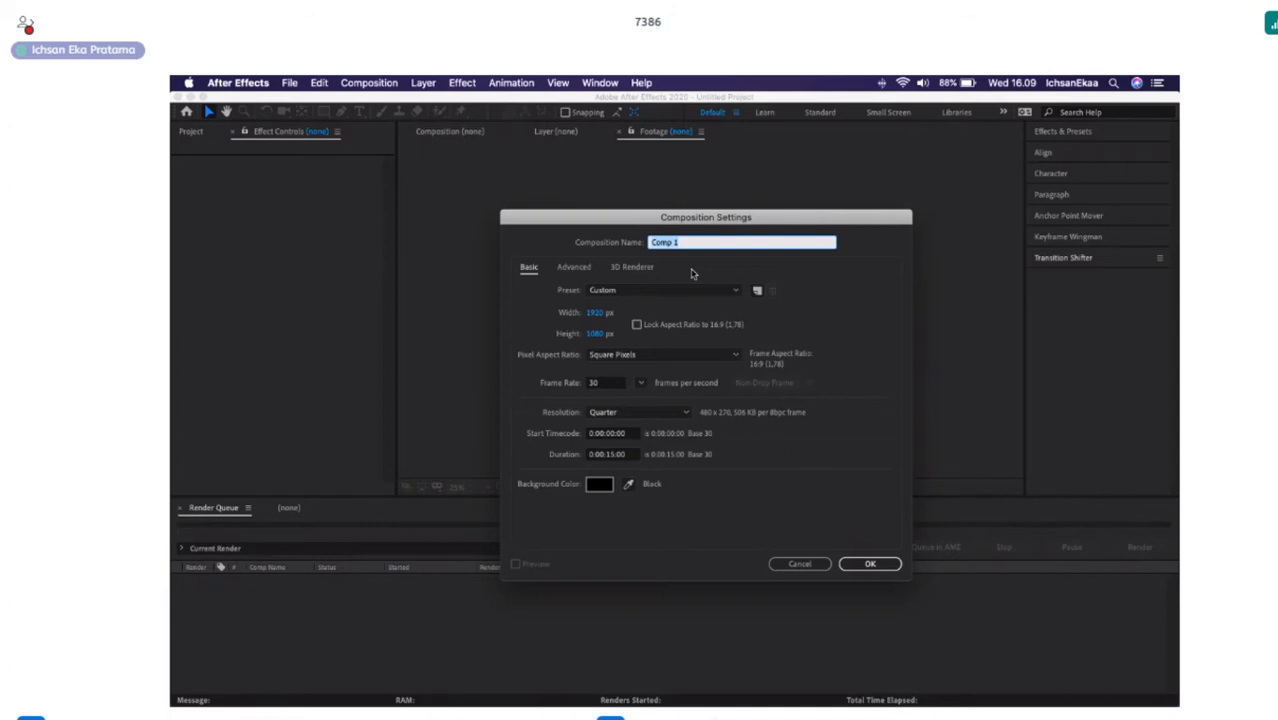
{"action": "type", "text": "Contoh"}
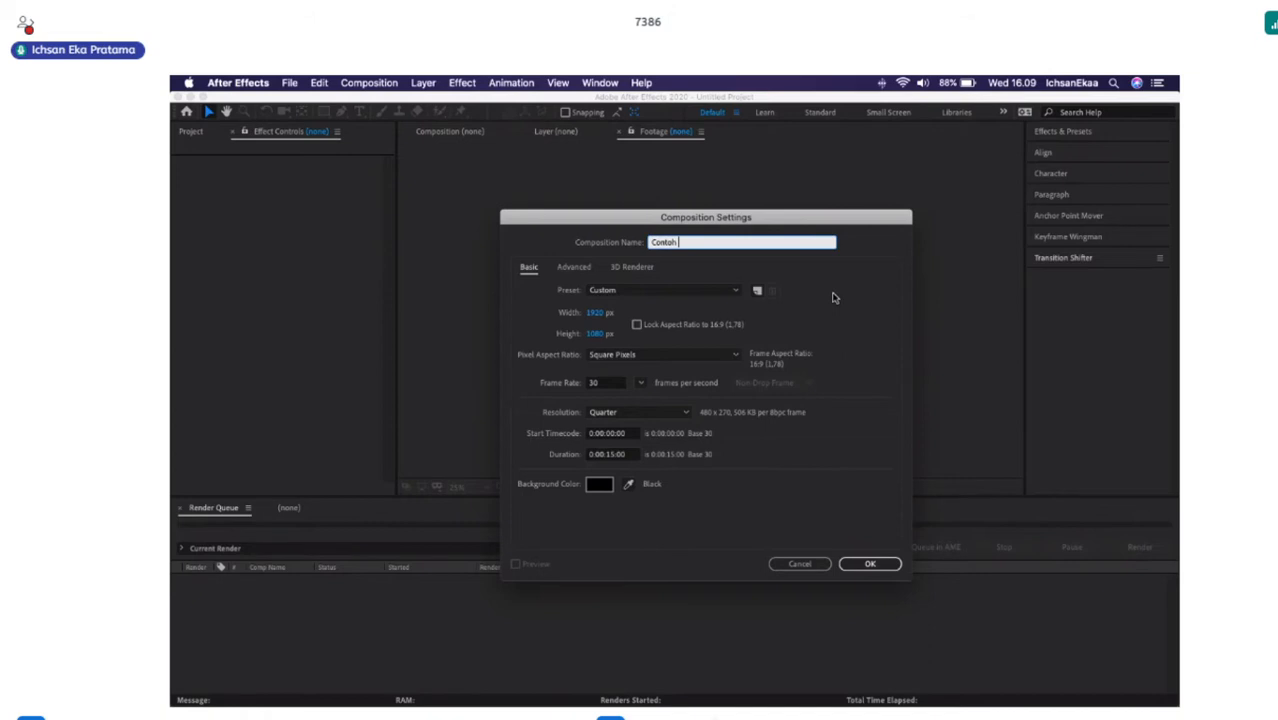
{"action": "type", "text": "Motion Graphic"}
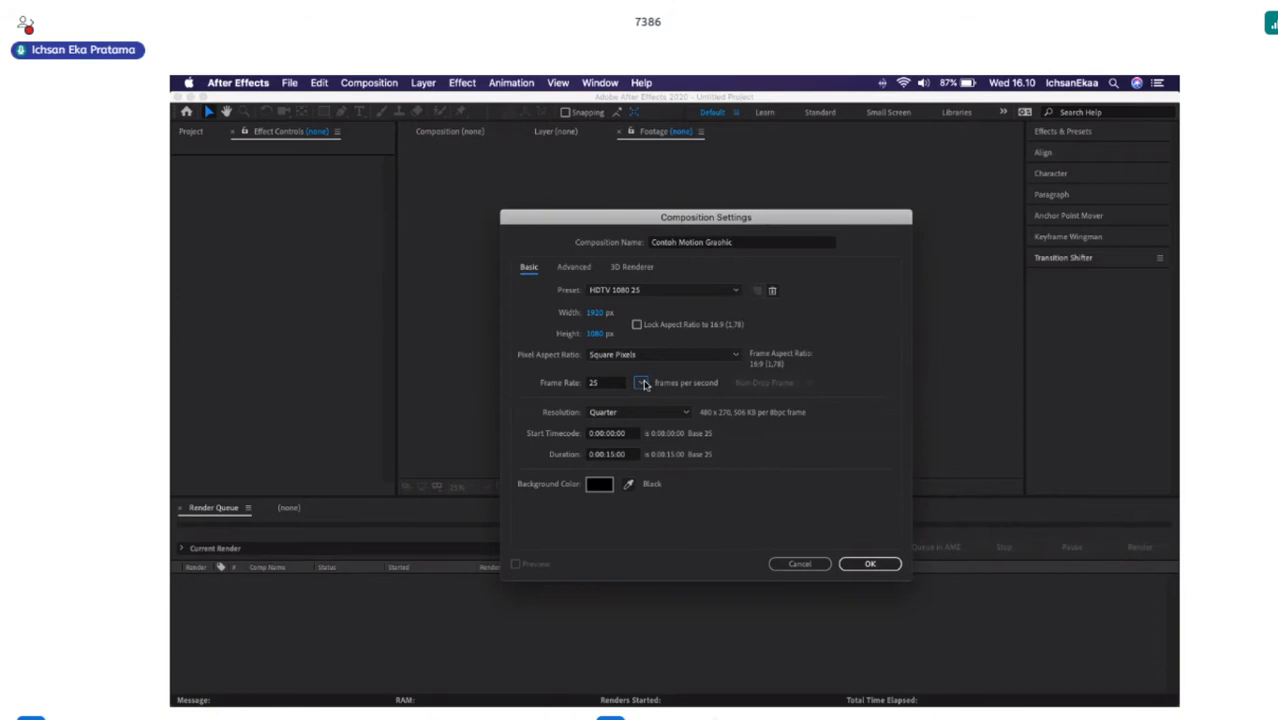
Set the composition's frame rate to 24 fps and its duration to 0:00:20:00, and create it.
{"action": "left_click", "coordinate": [642, 383]}
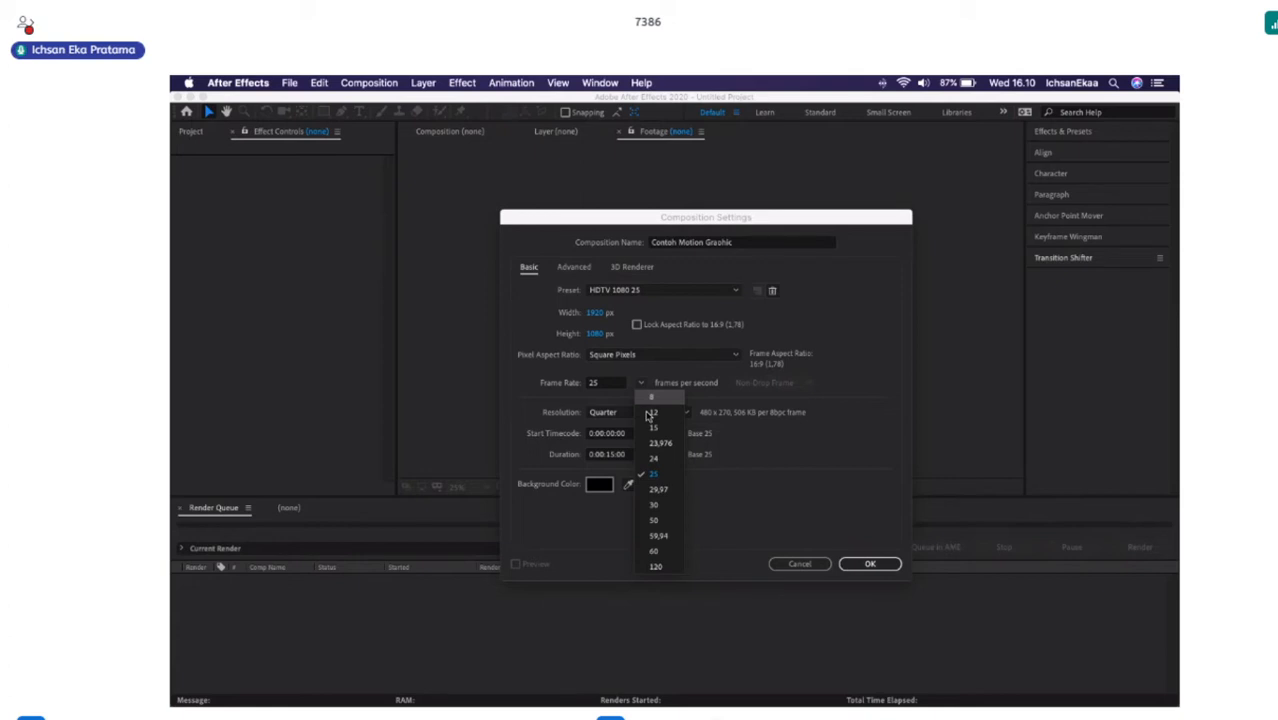
{"action": "left_click", "coordinate": [653, 458]}
{"action": "left_click", "coordinate": [612, 455]}
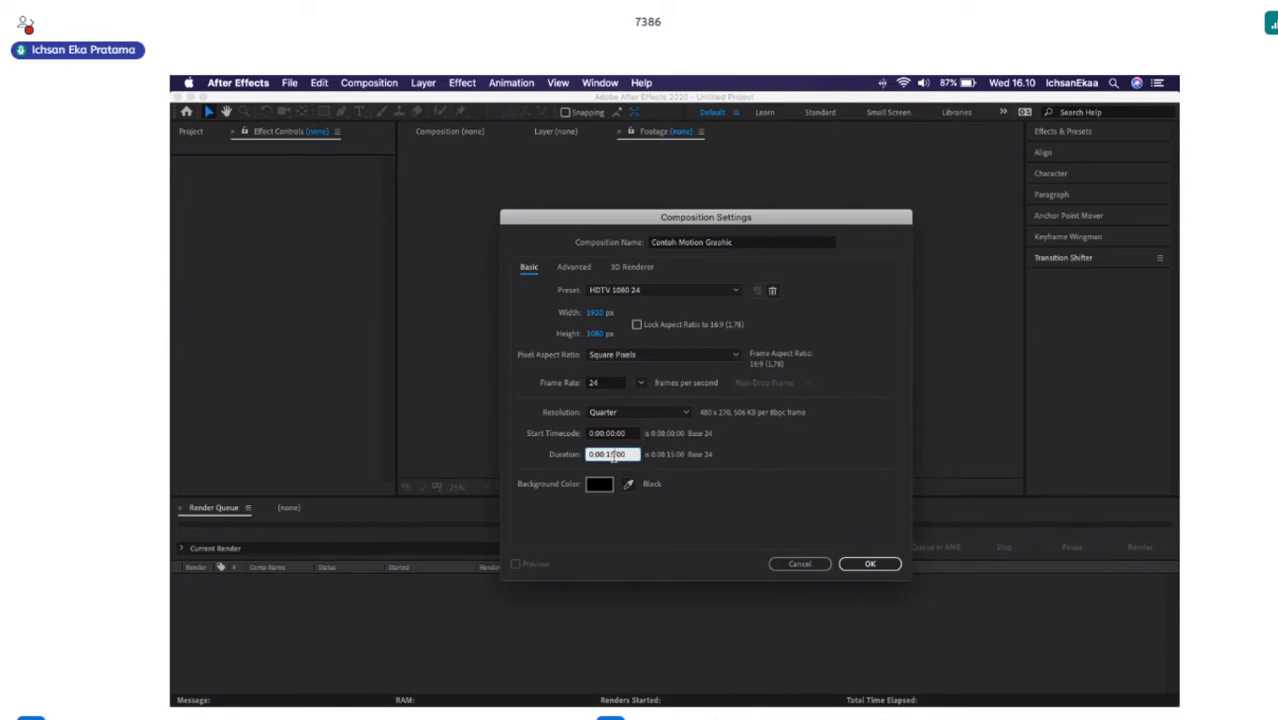
{"action": "left_click", "coordinate": [517, 685]}
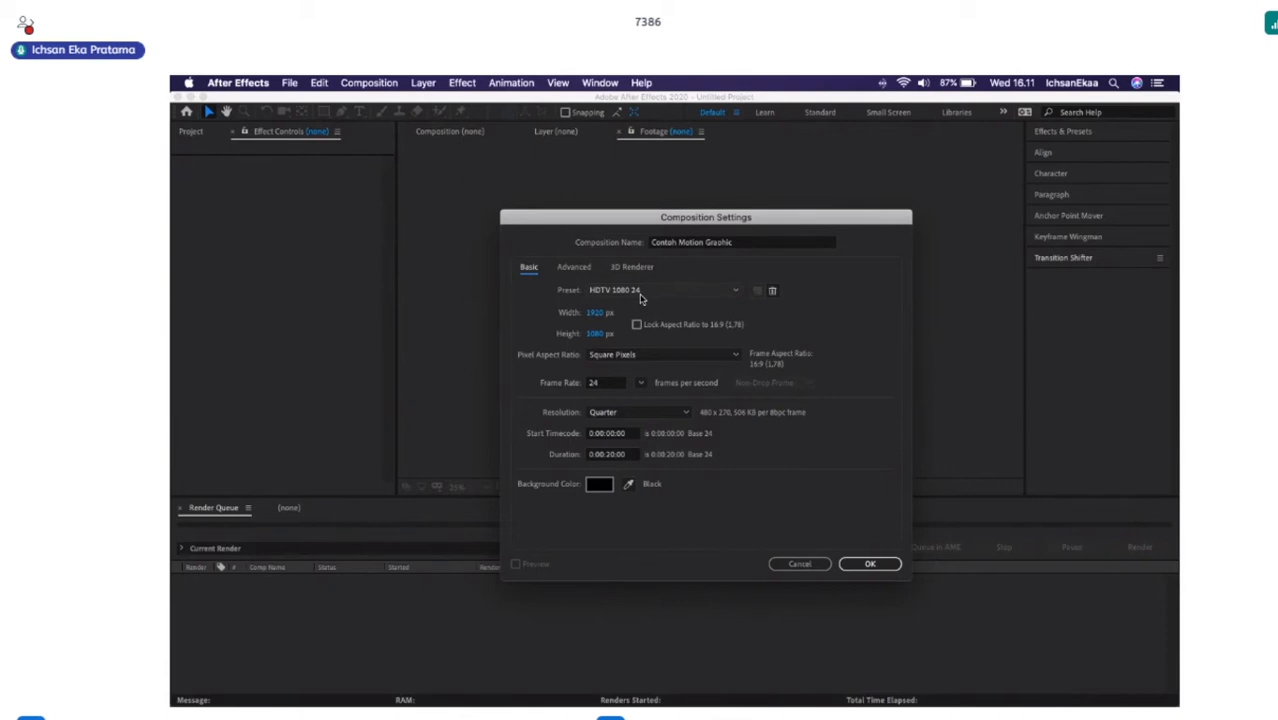
{"action": "key", "text": "Return"}
Enlarge the composition preview to 33.3% and on to fit its viewer, and show the project's item list.
{"action": "left_click", "coordinate": [477, 490]}
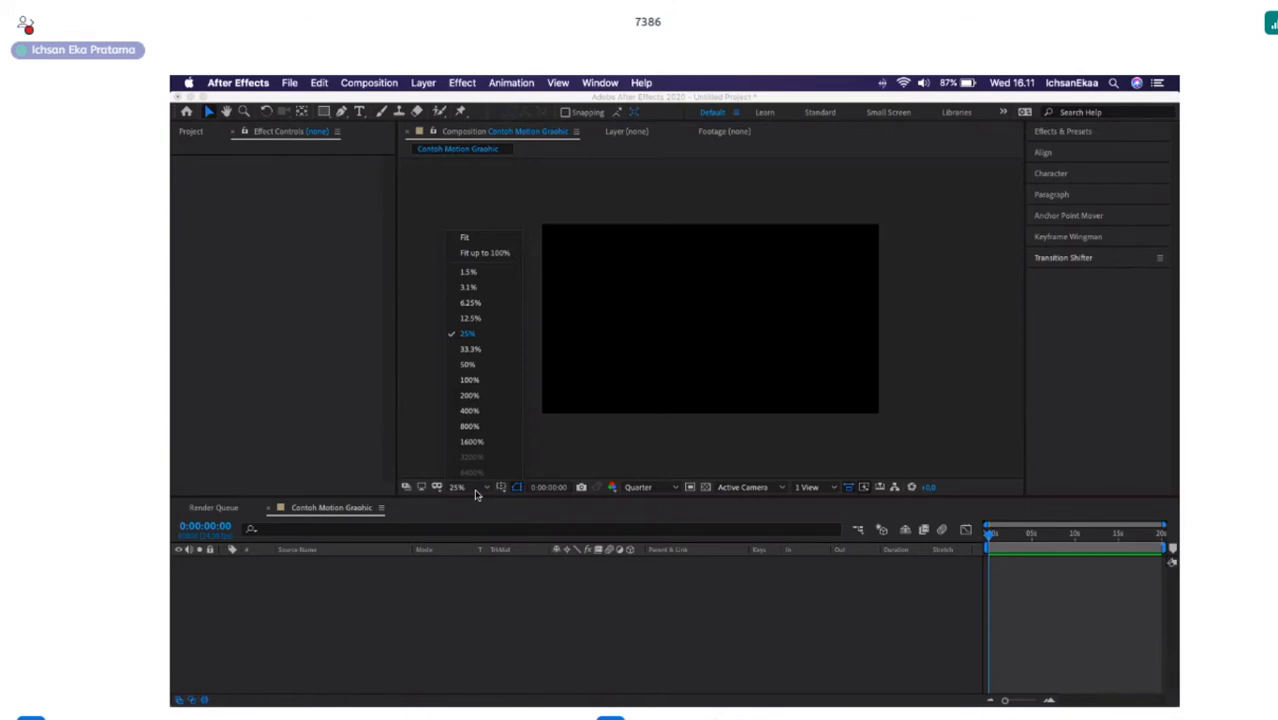
{"action": "left_click", "coordinate": [470, 349]}
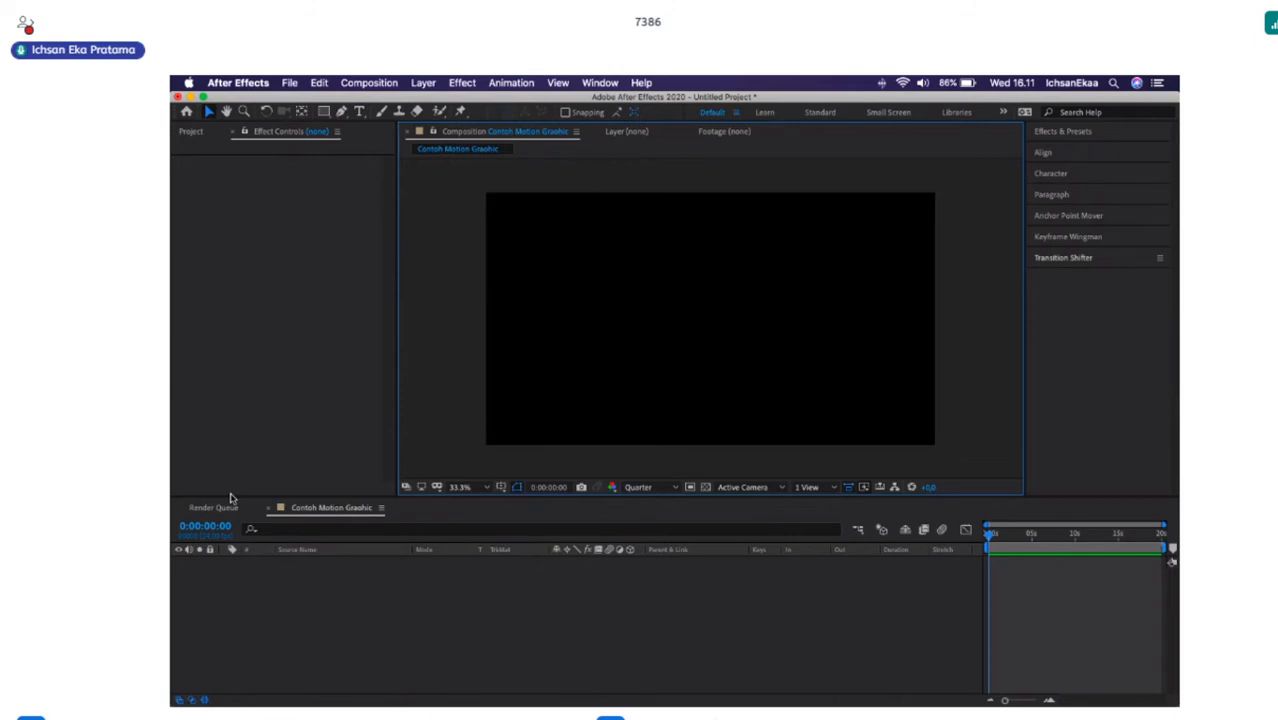
{"action": "key", "text": "shift+slash"}
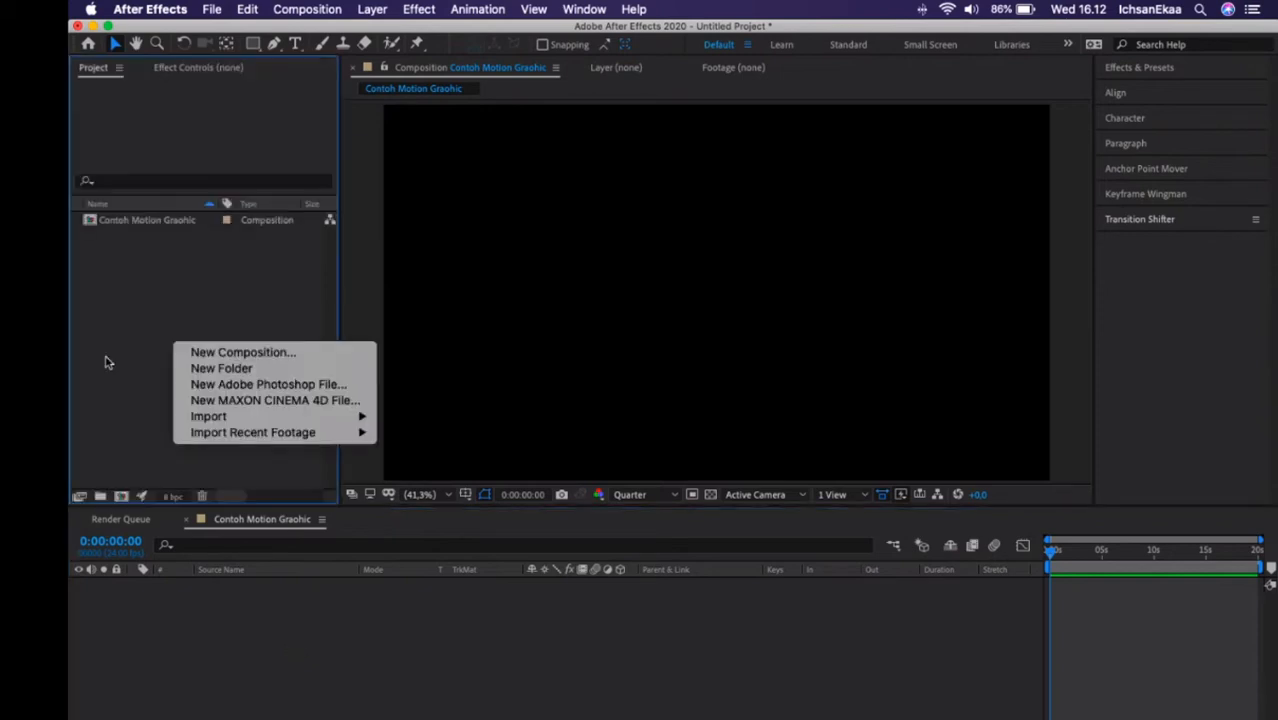
{"action": "left_click", "coordinate": [147, 399]}
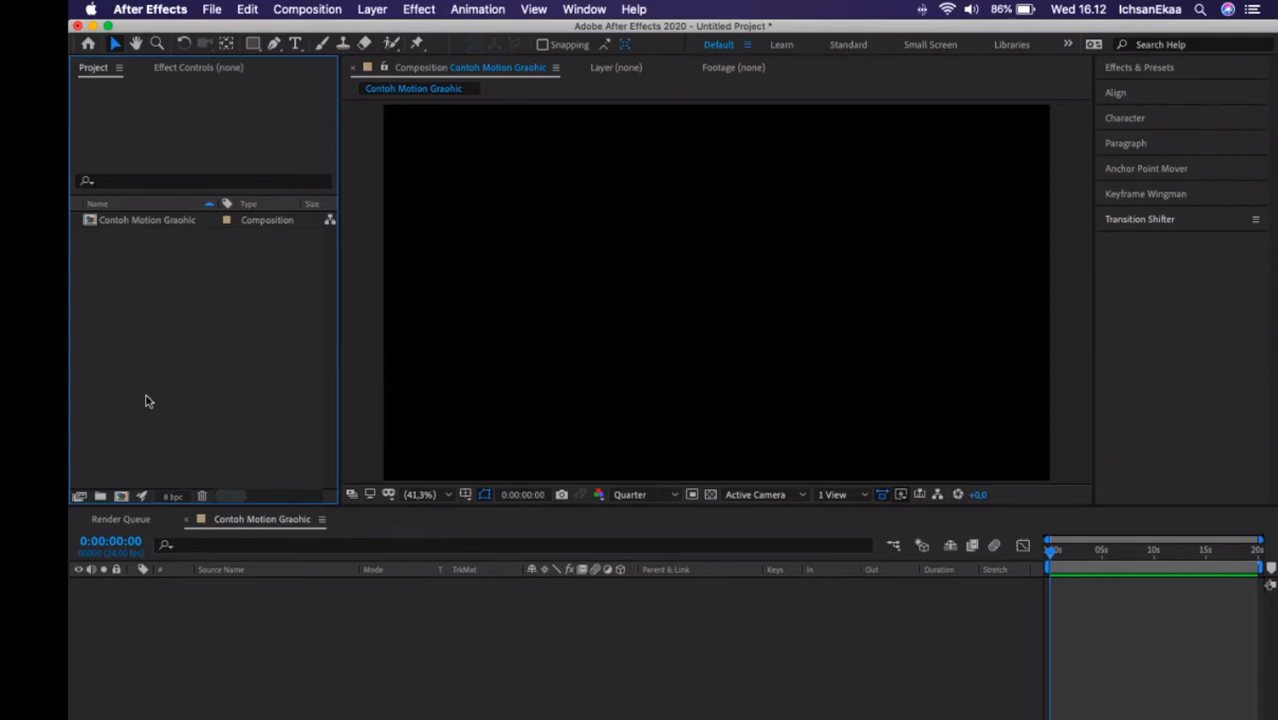
Add a white solid layer named "Contoh Mograph" that fills the composition.
{"action": "right_click", "coordinate": [258, 643]}
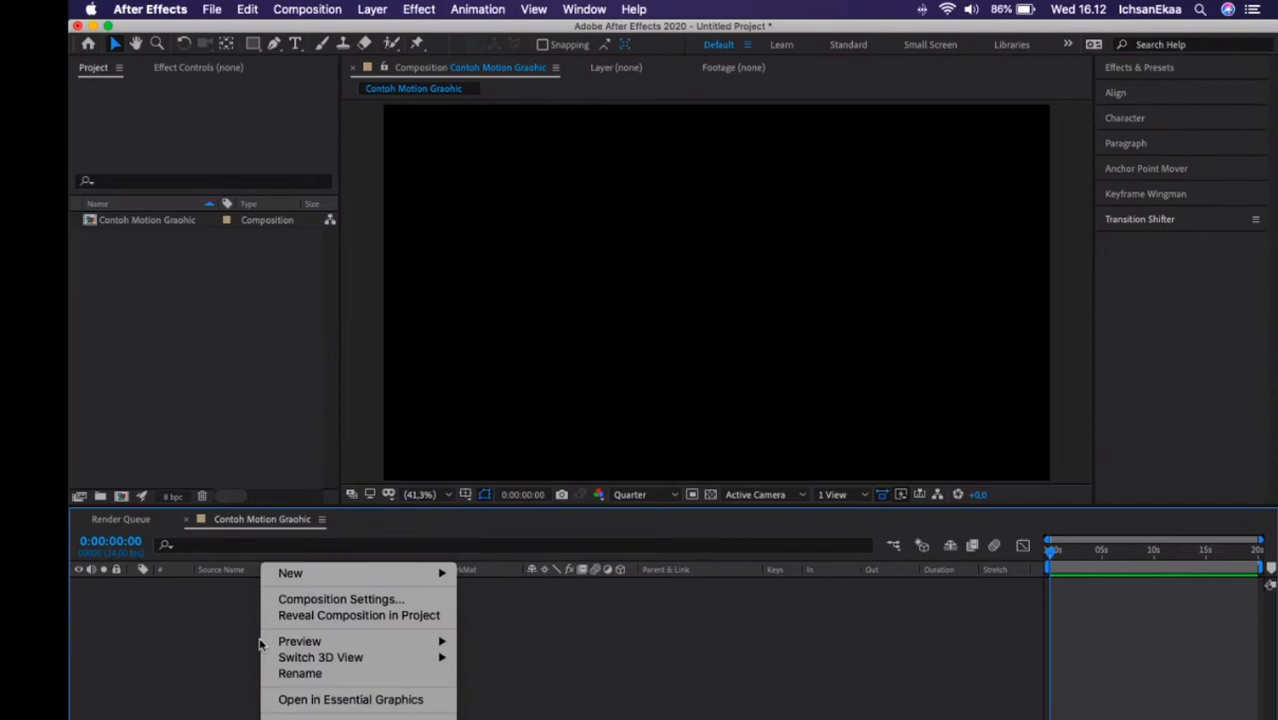
{"action": "mouse_move", "coordinate": [300, 573]}
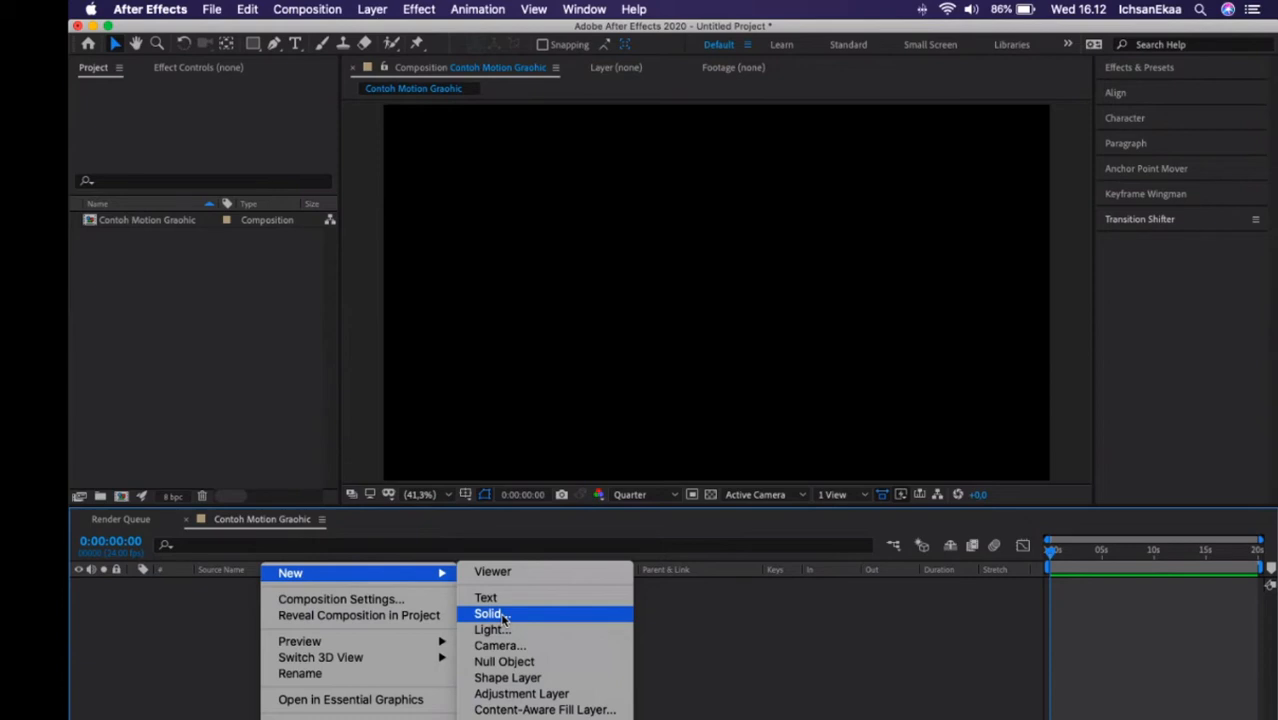
{"action": "left_click", "coordinate": [490, 613]}
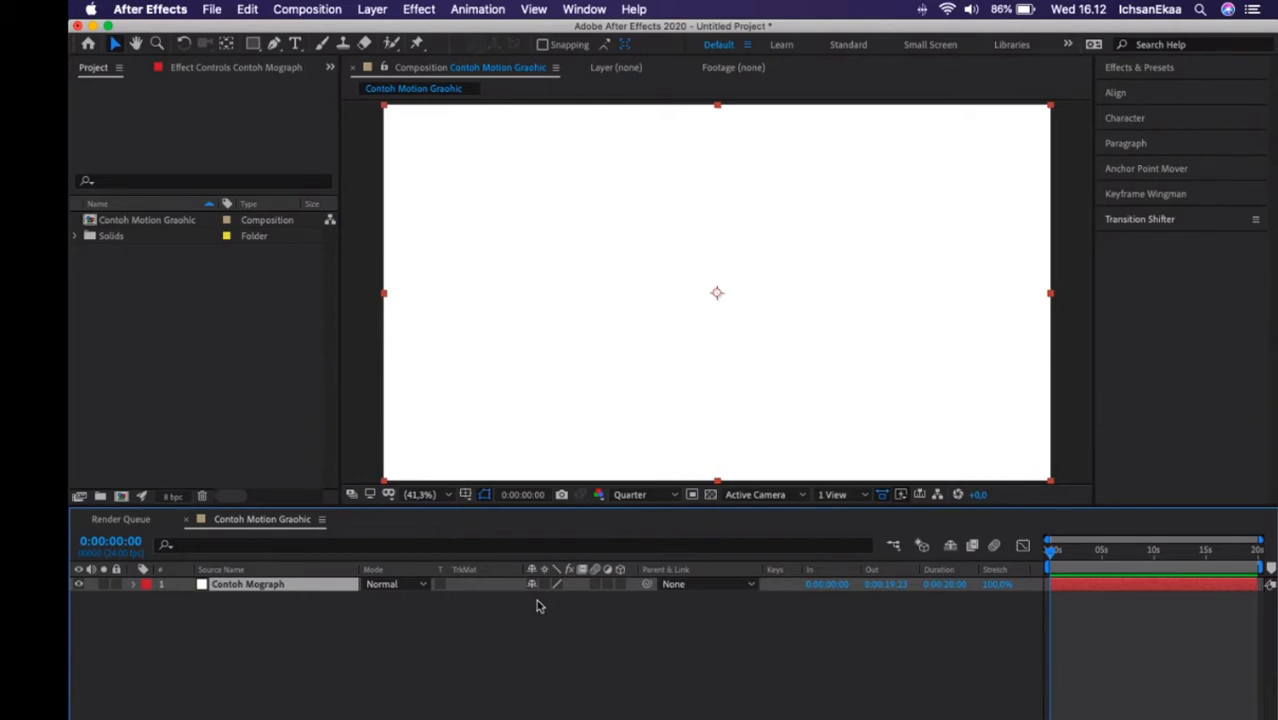
Show the Scale property of the Contoh Mograph layer and shrink the white solid uniformly to about 30%.
{"action": "key", "text": "s"}
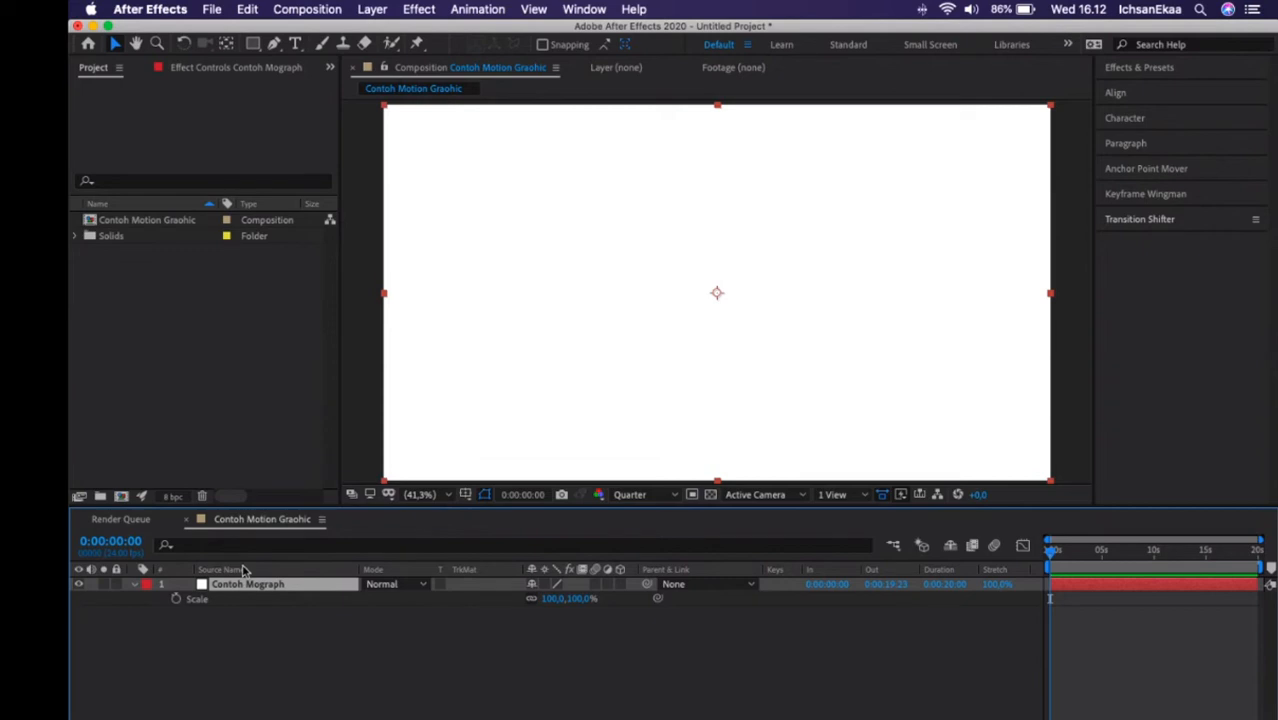
{"action": "left_click", "coordinate": [447, 675]}
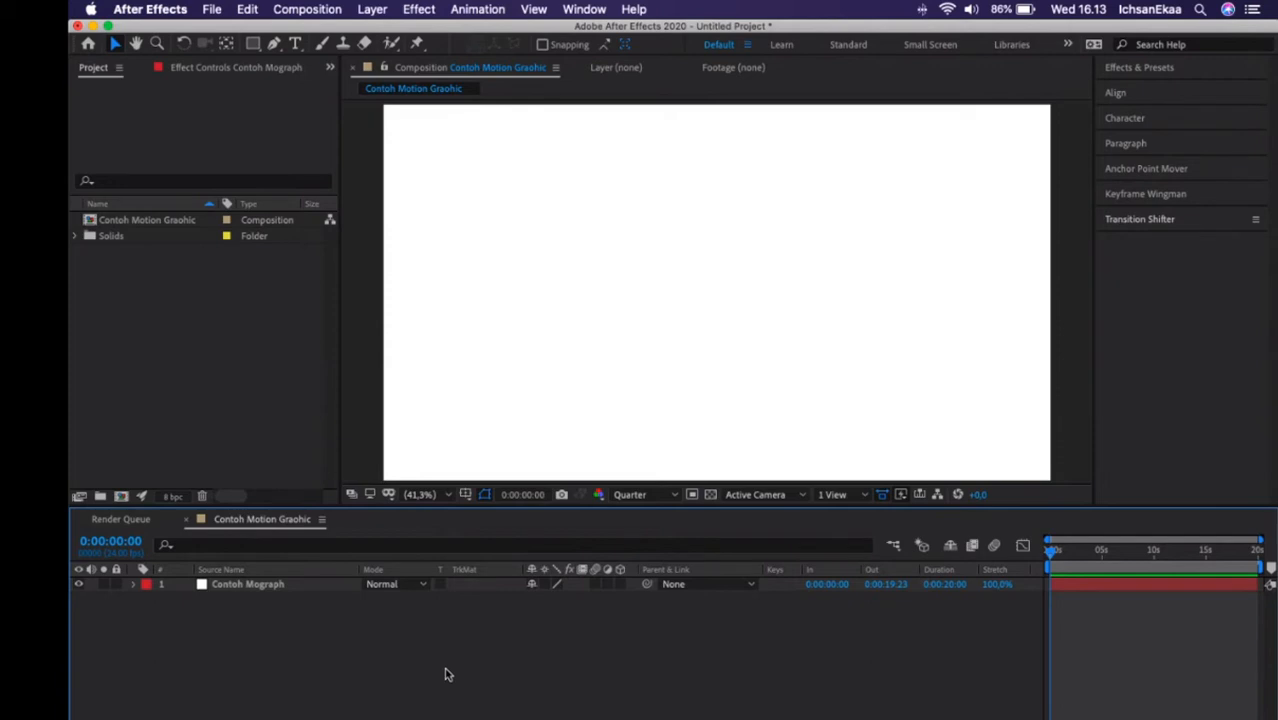
{"action": "left_click", "coordinate": [271, 588]}
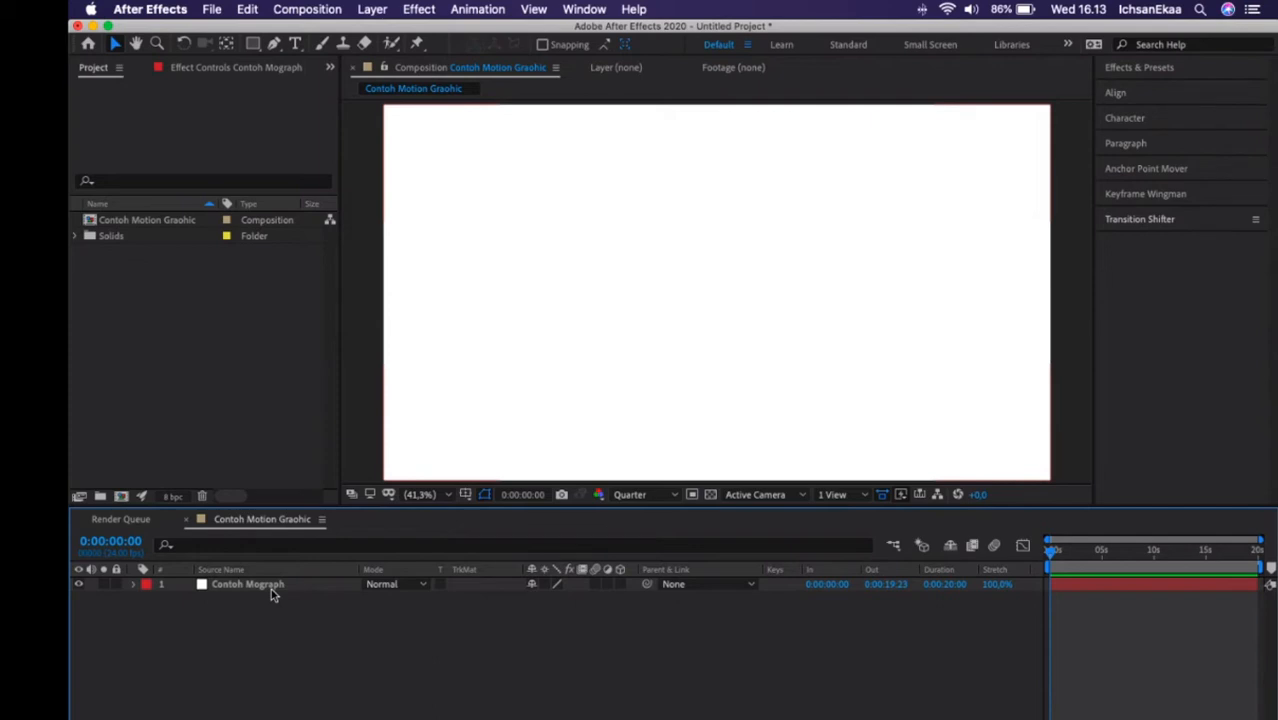
{"action": "left_click", "coordinate": [271, 588]}
{"action": "key", "text": "s"}
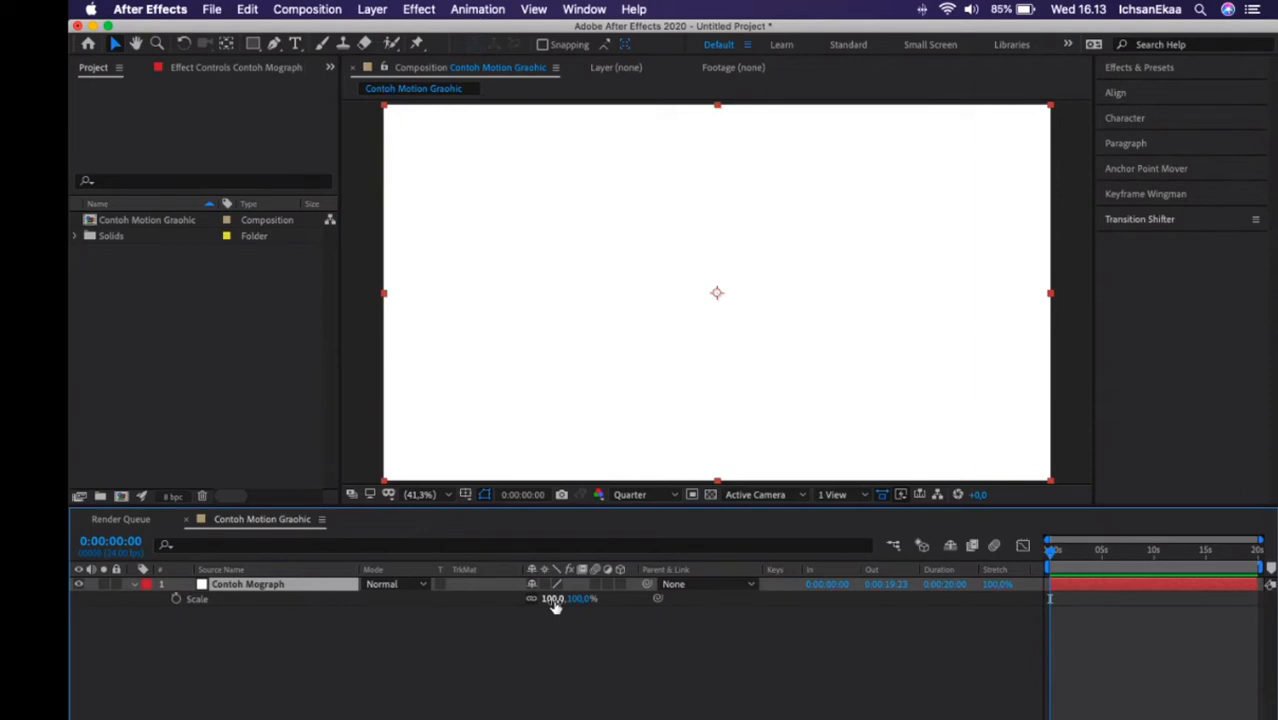
{"action": "left_click_drag", "start_coordinate": [553, 603], "coordinate": [485, 600]}
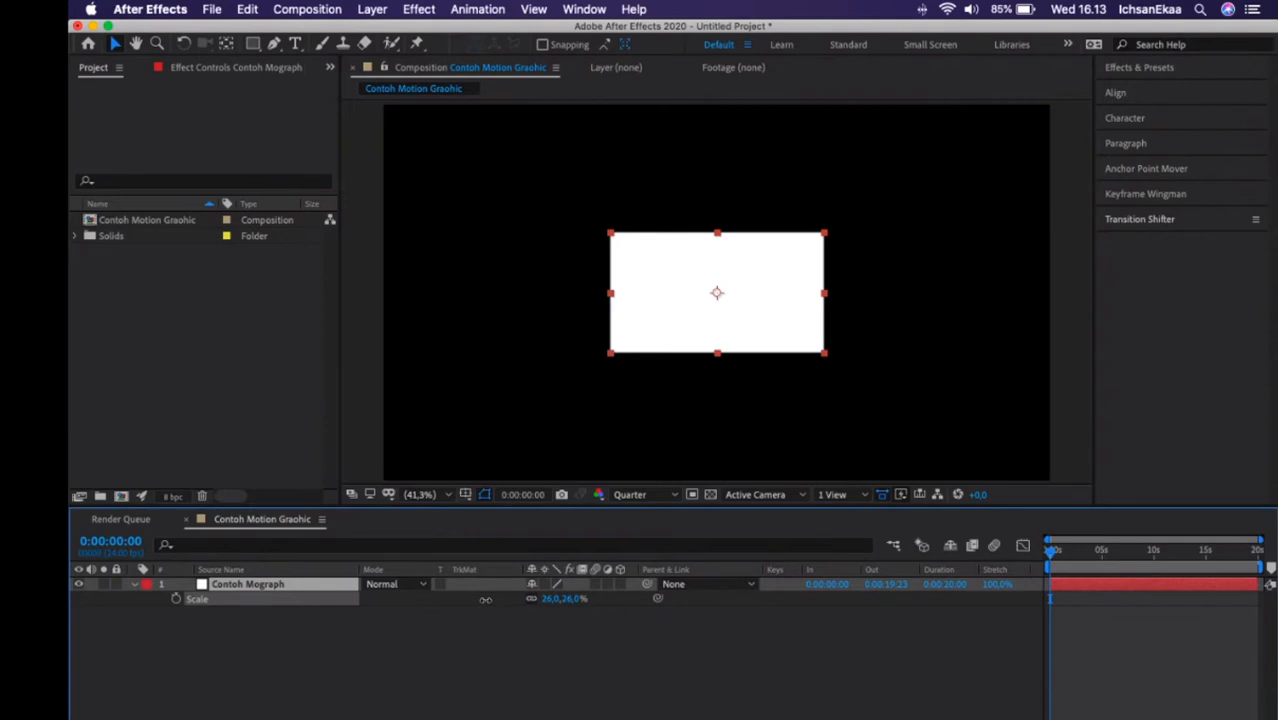
{"action": "left_click_drag", "start_coordinate": [485, 600], "coordinate": [485, 593]}
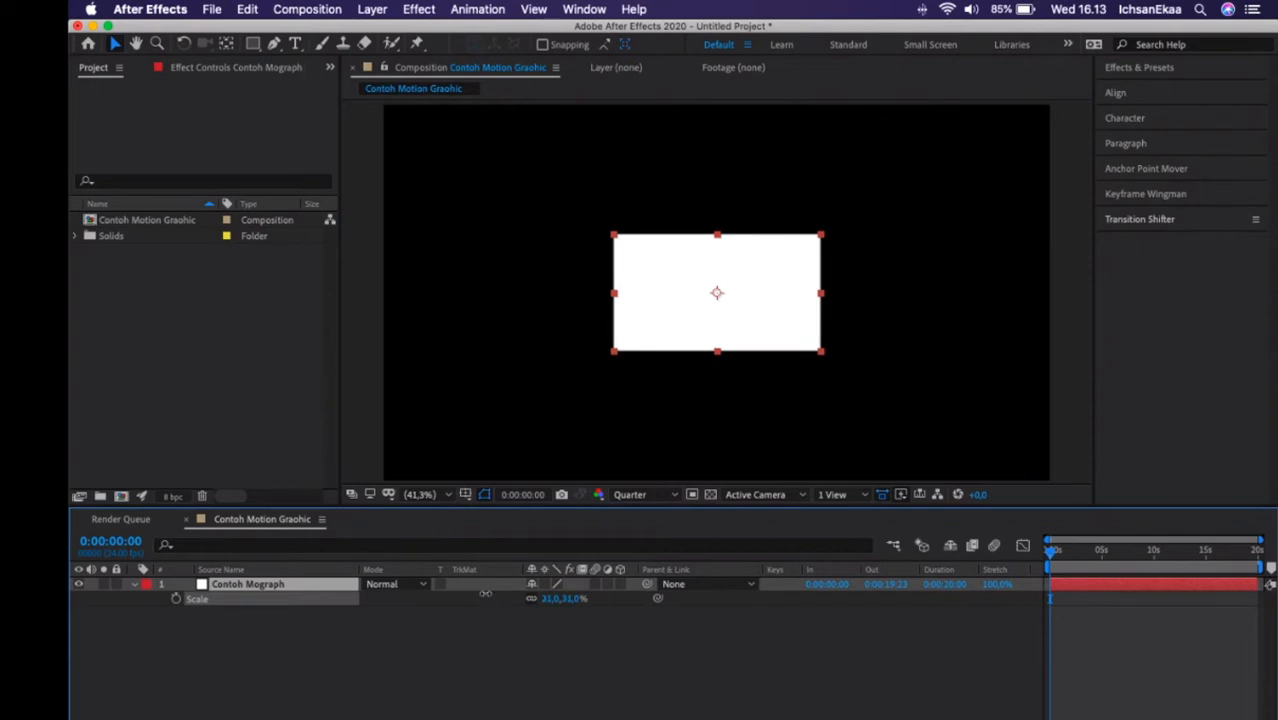
{"action": "left_click_drag", "start_coordinate": [485, 593], "coordinate": [482, 593]}
Show the layer's Position property and move the white solid to the frame's upper-left corner, at about 325.8, 206.8.
{"action": "left_click", "coordinate": [367, 478]}
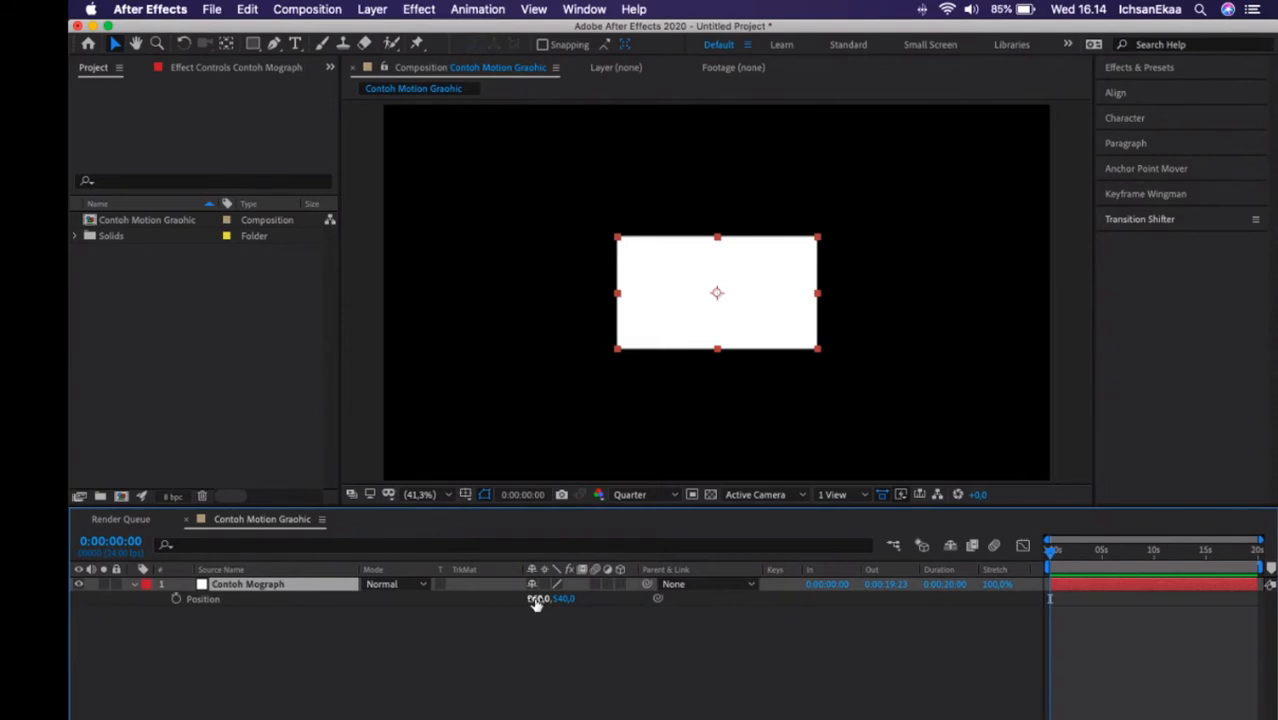
{"action": "left_click_drag", "start_coordinate": [533, 597], "coordinate": [567, 609]}
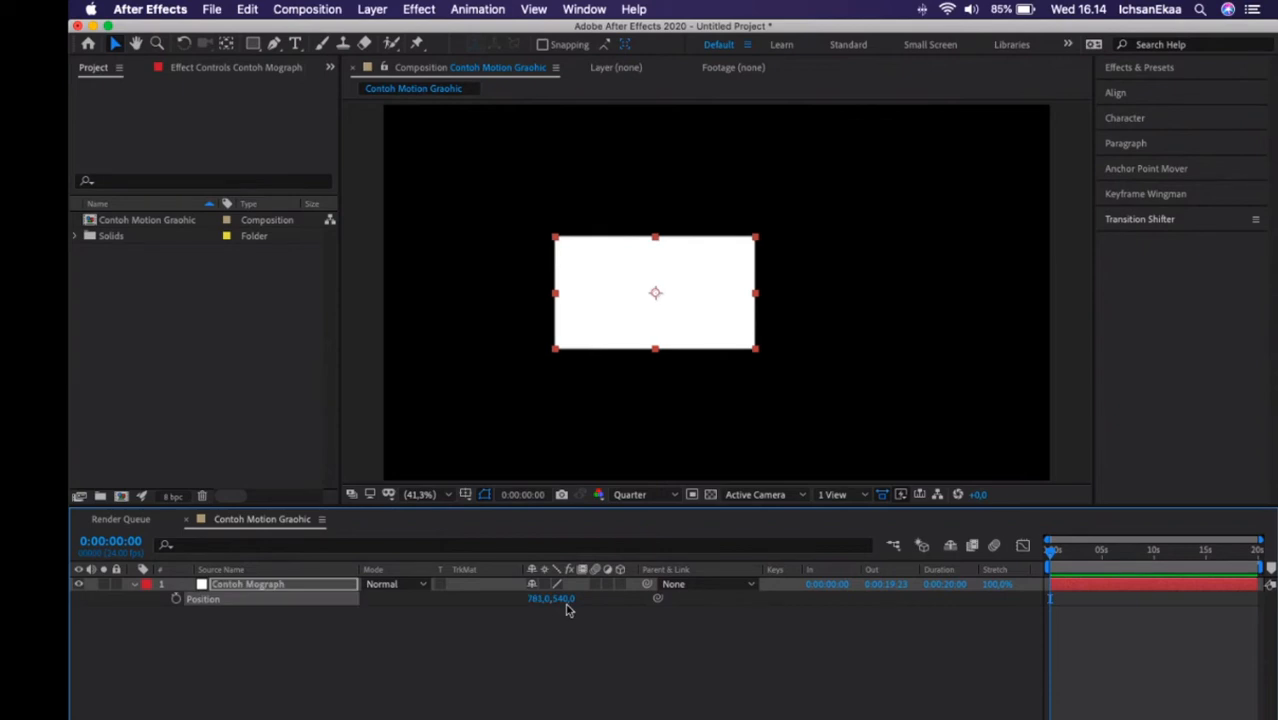
{"action": "left_click_drag", "start_coordinate": [566, 602], "coordinate": [567, 602]}
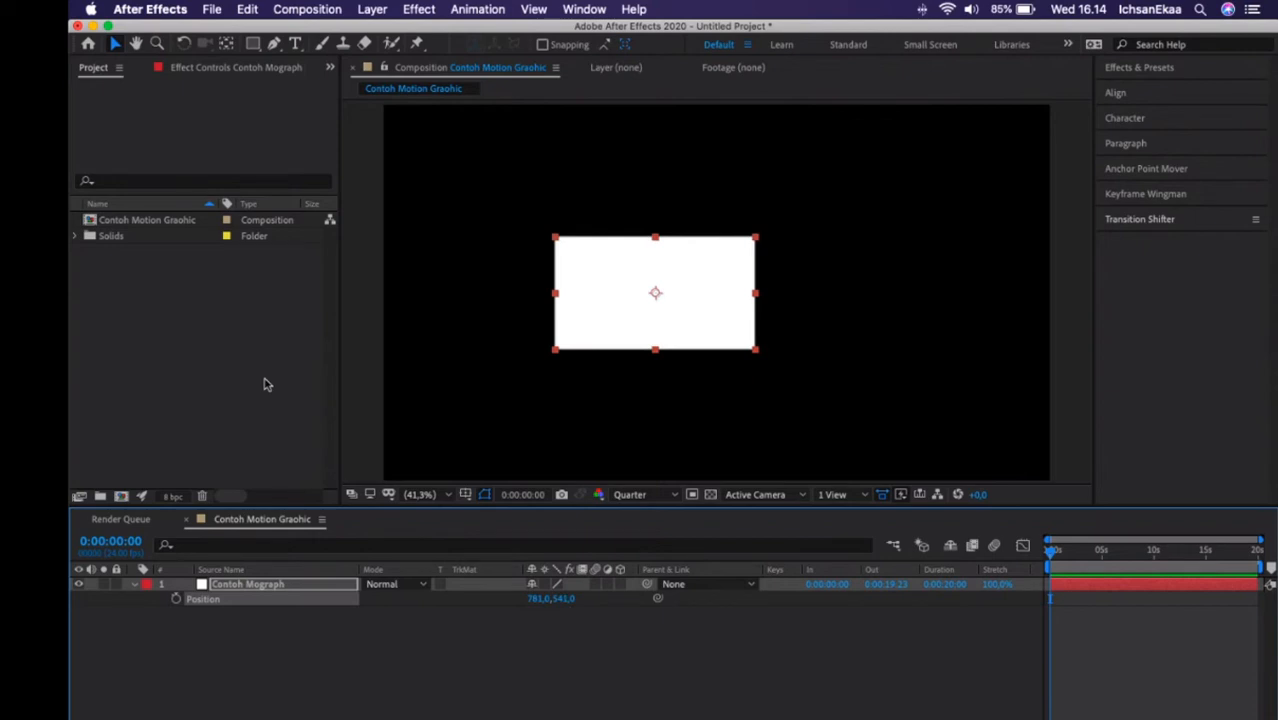
{"action": "left_click_drag", "start_coordinate": [709, 287], "coordinate": [697, 290]}
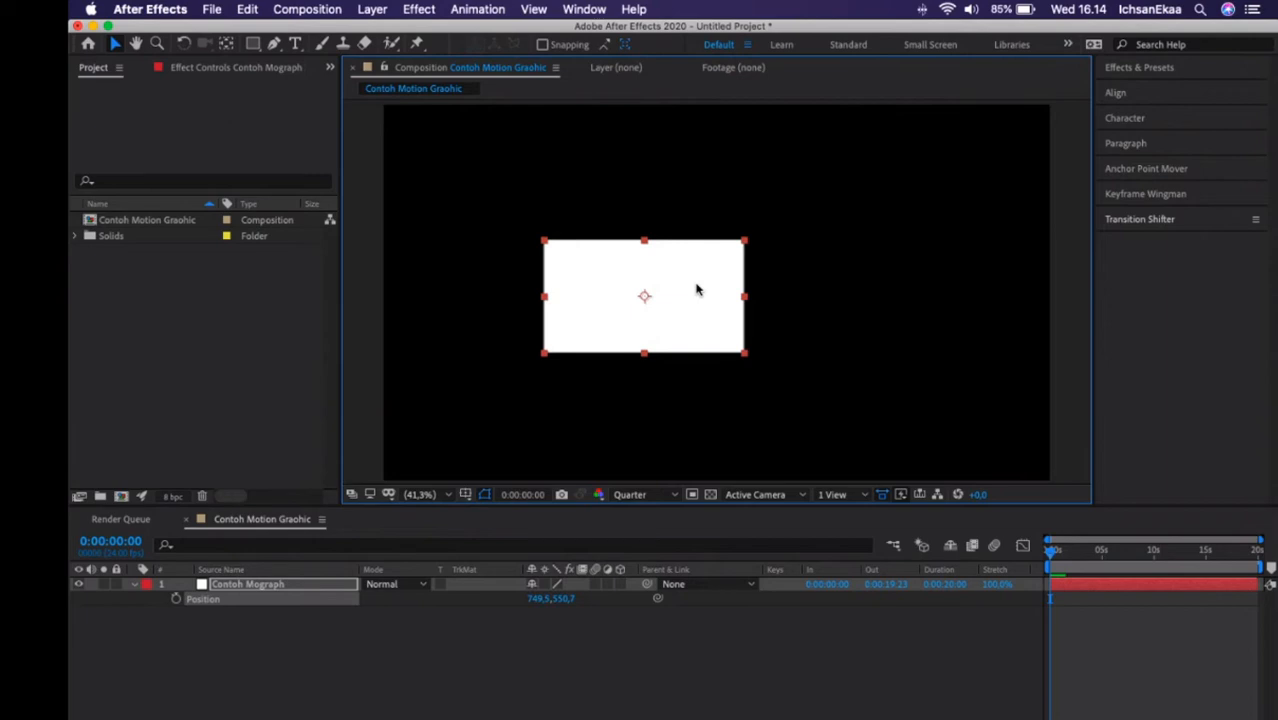
{"action": "left_click_drag", "start_coordinate": [697, 290], "coordinate": [603, 222]}
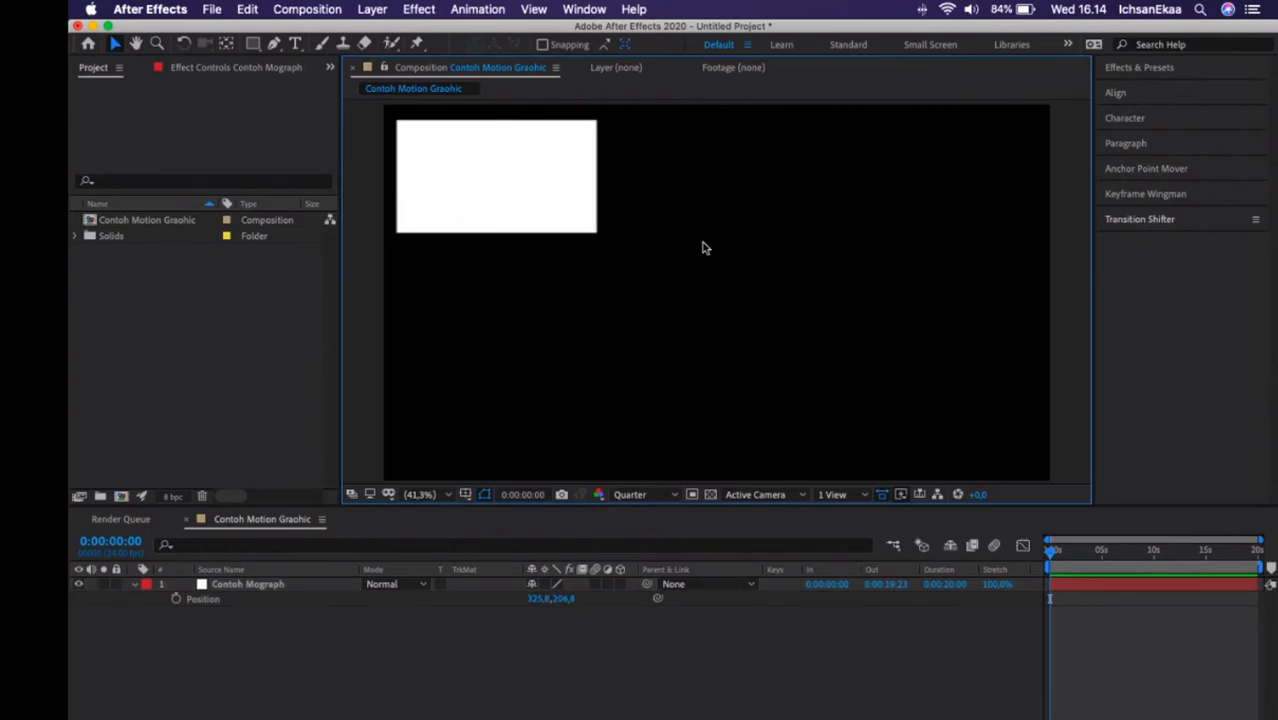
Enable Position animation on the Contoh Mograph layer to set a first keyframe at 0:00:00:00.
{"action": "left_click", "coordinate": [956, 583]}
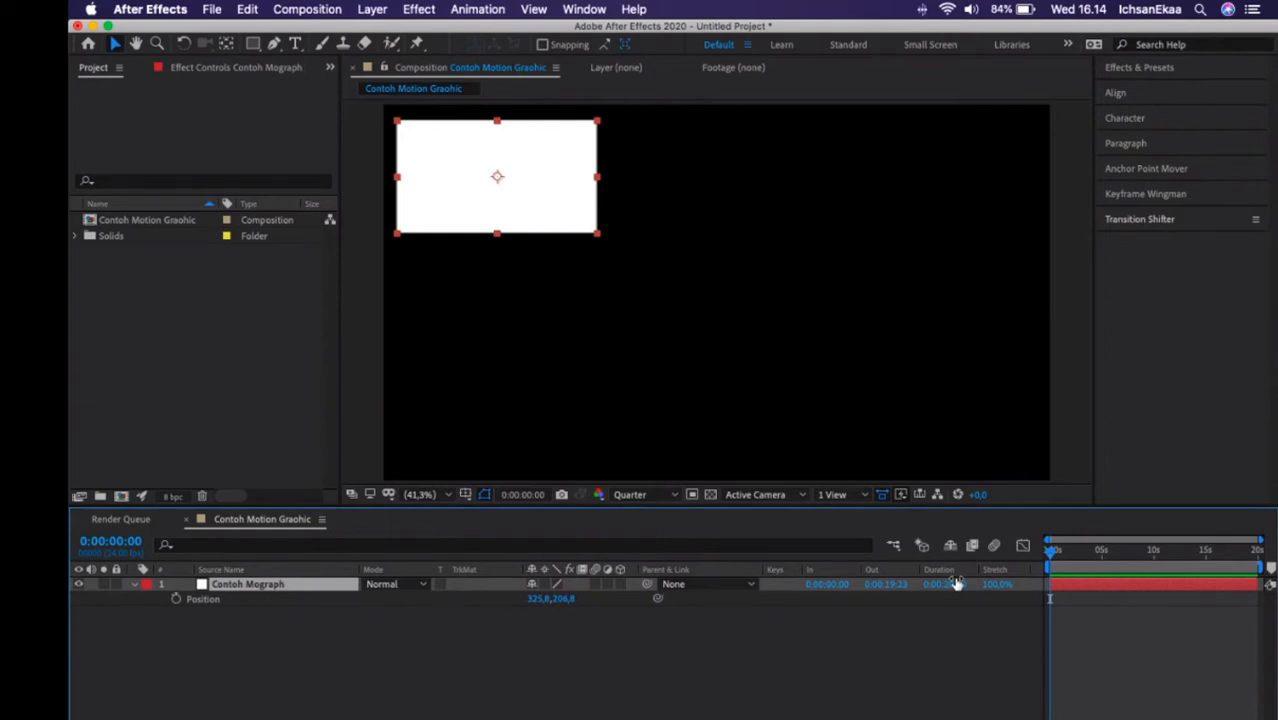
{"action": "left_click", "coordinate": [350, 692]}
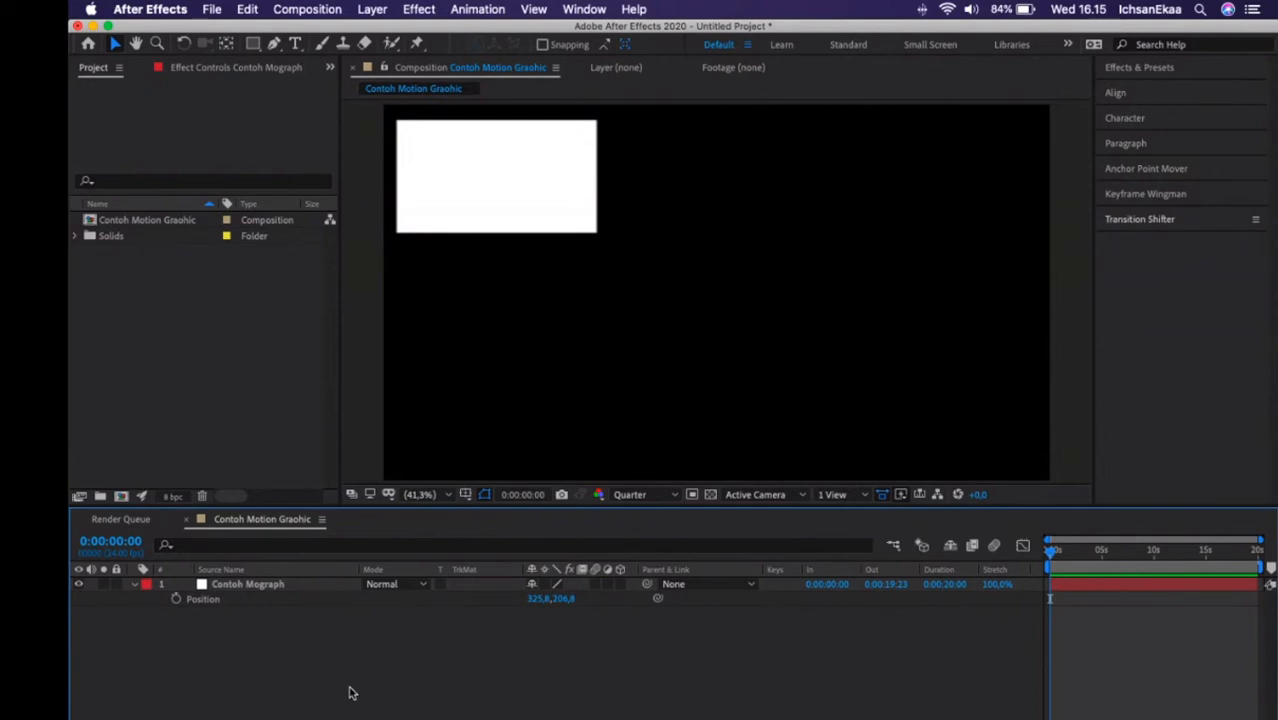
{"action": "left_click", "coordinate": [199, 598]}
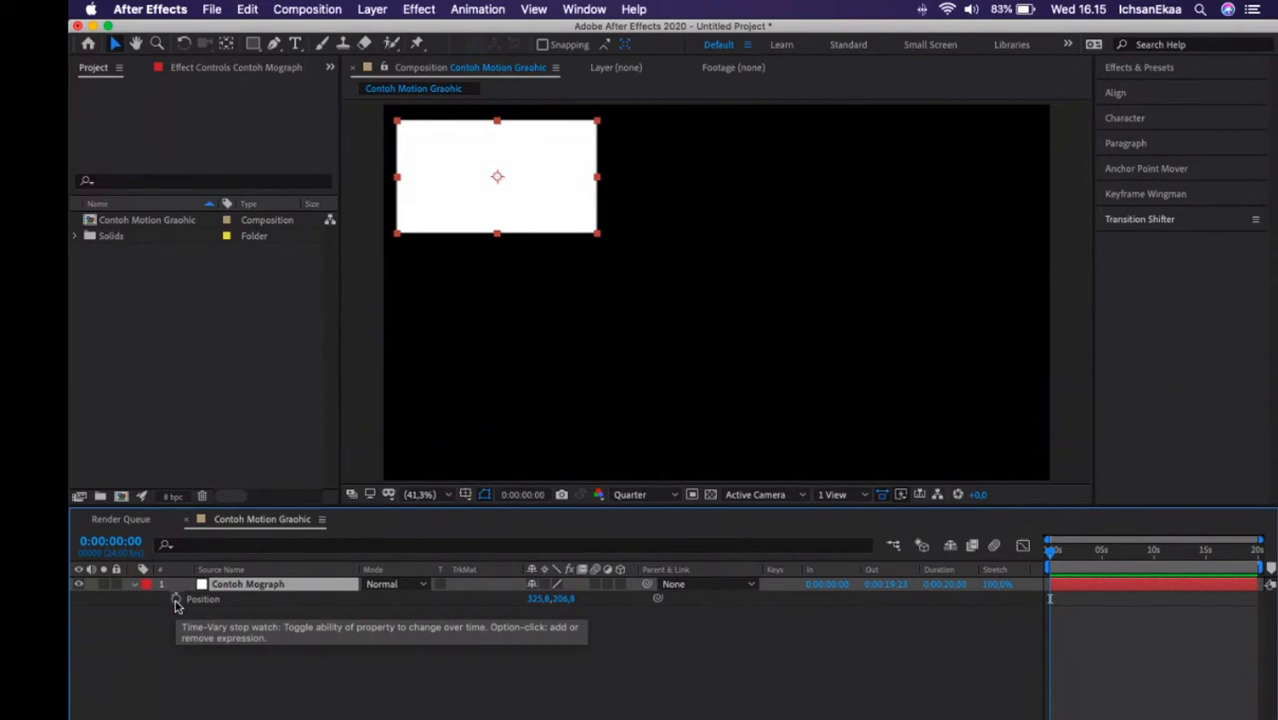
{"action": "left_click", "coordinate": [176, 600]}
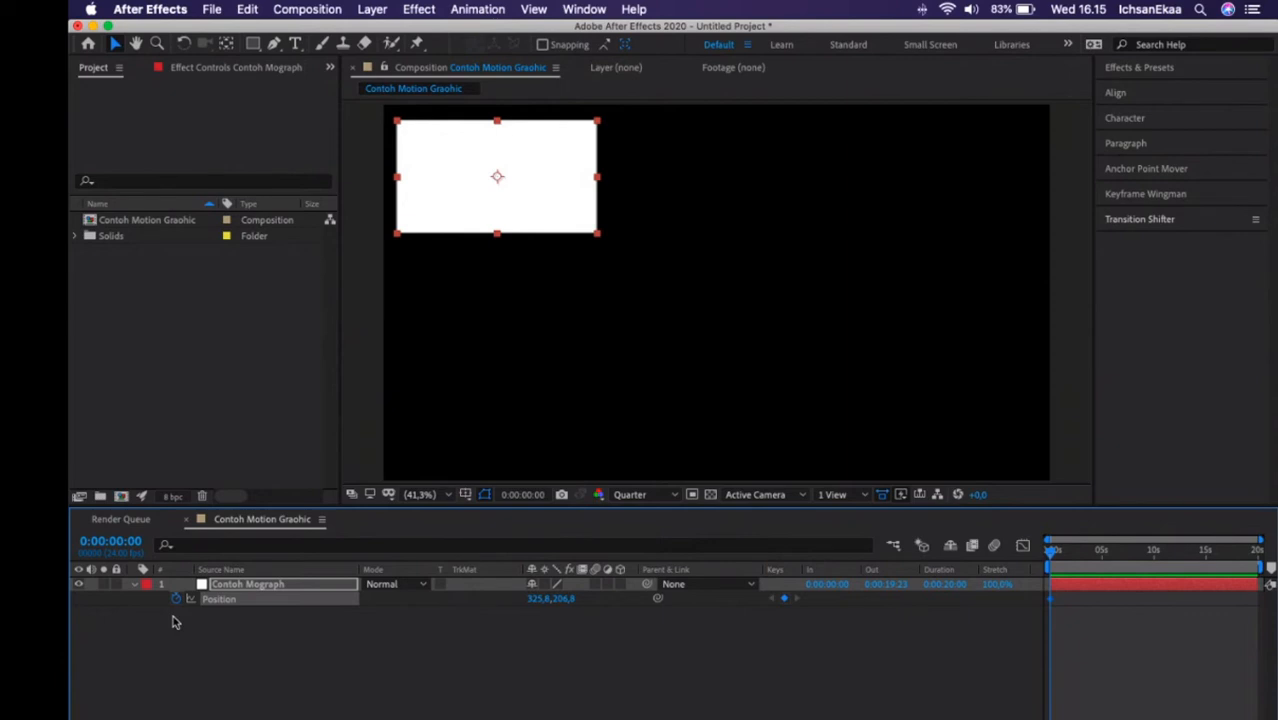
At 0:00:00:23, move the solid horizontally to an X position of about 1560 to add a second Position keyframe.
{"action": "key", "text": "equal"}
{"action": "key", "text": "equal"}
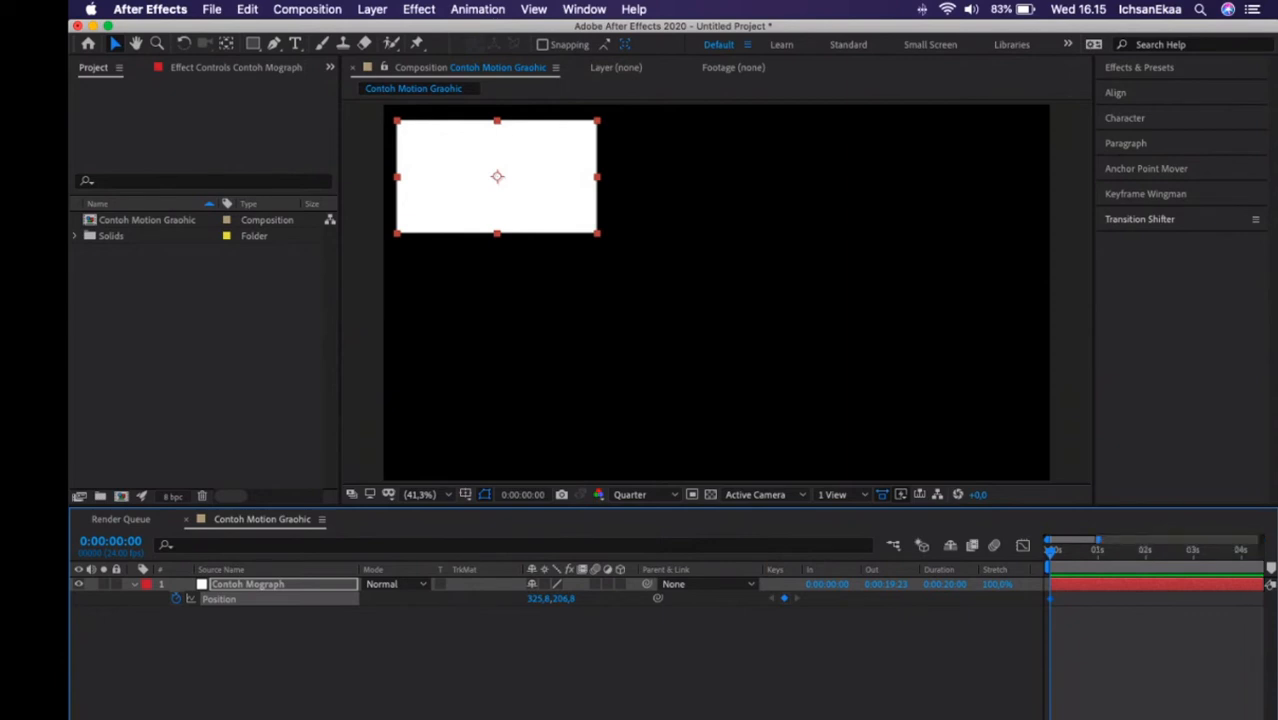
{"action": "left_click", "coordinate": [508, 171]}
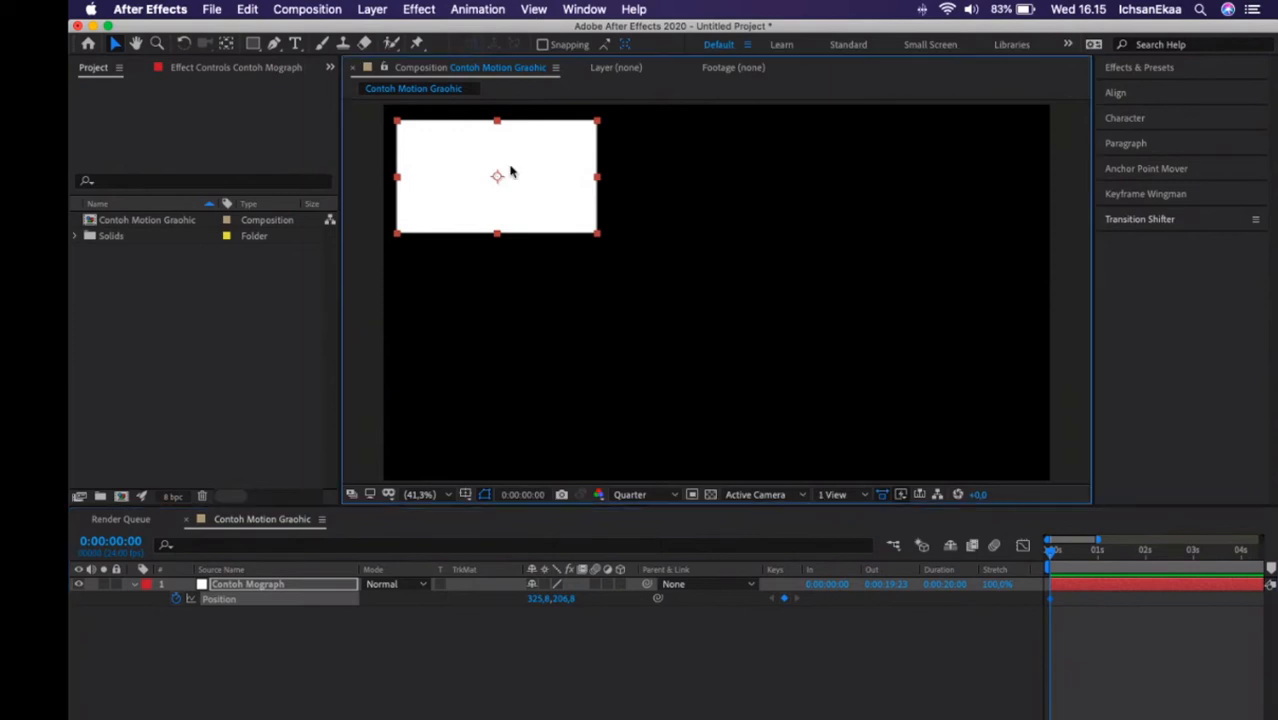
{"action": "left_click", "coordinate": [592, 688]}
{"action": "left_click", "coordinate": [1104, 560]}
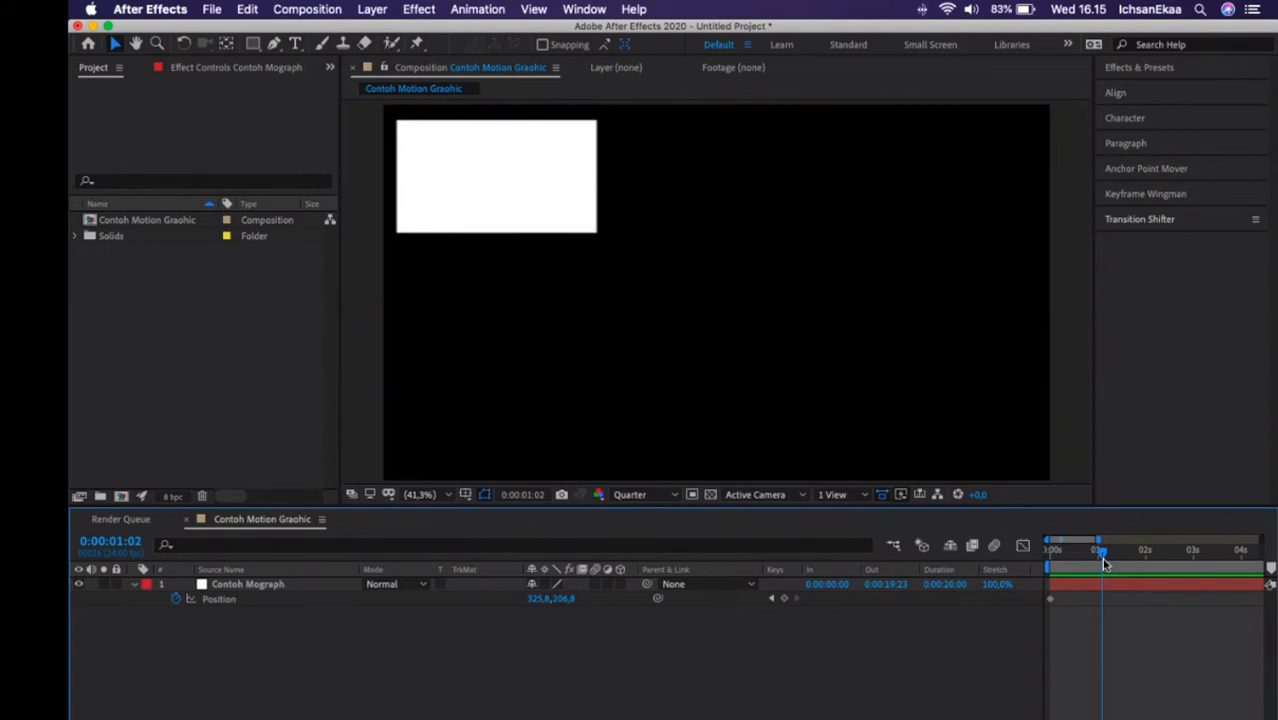
{"action": "left_click_drag", "start_coordinate": [1103, 558], "coordinate": [1098, 553]}
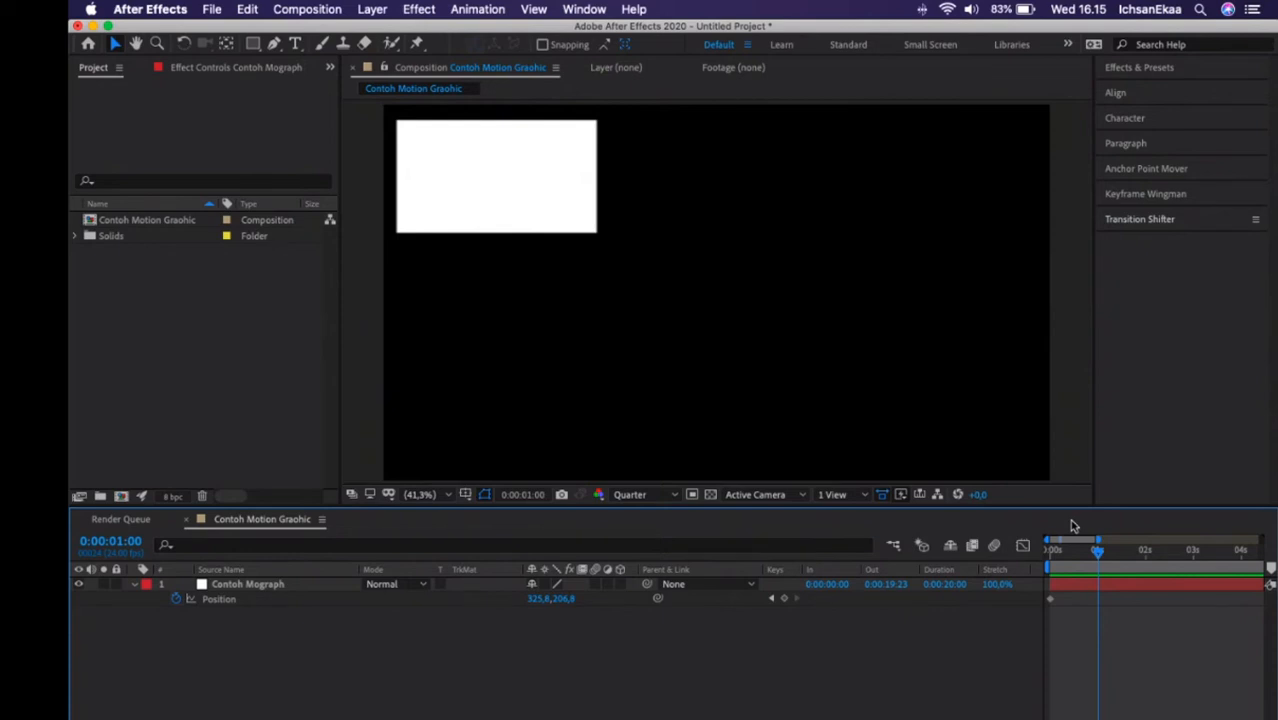
{"action": "left_click_drag", "start_coordinate": [537, 599], "coordinate": [912, 581]}
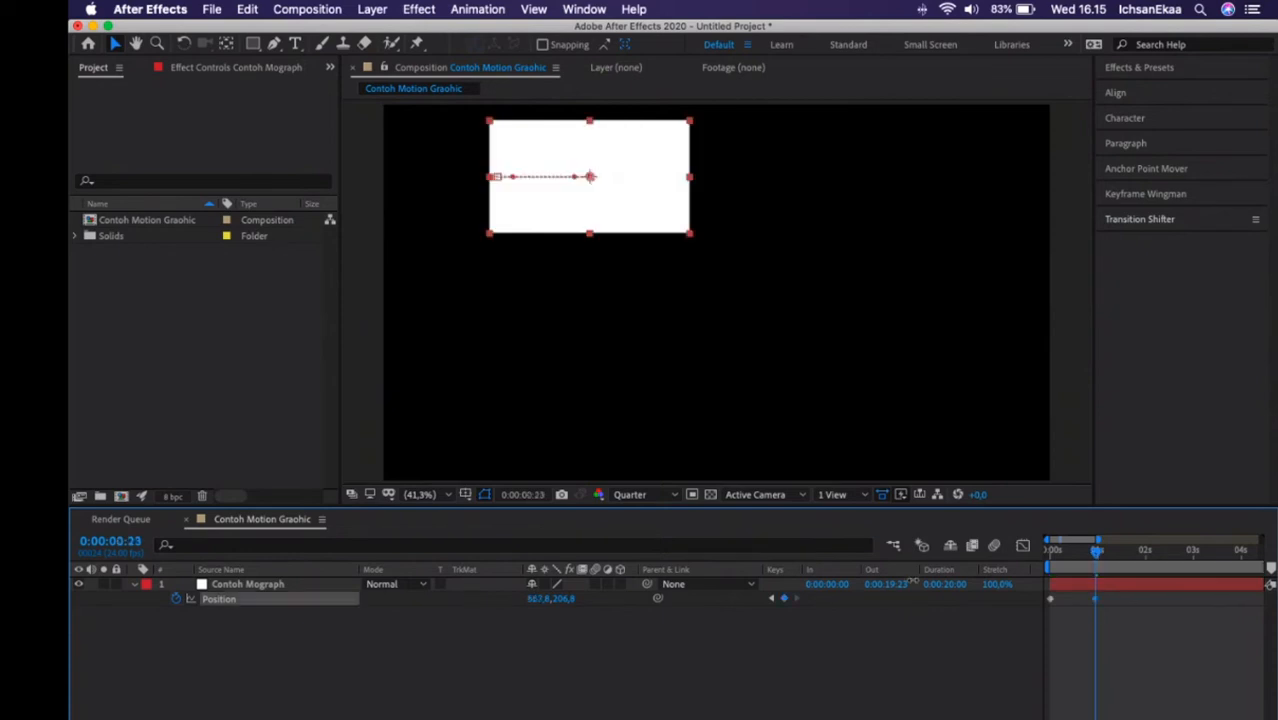
{"action": "left_click_drag", "start_coordinate": [912, 581], "coordinate": [867, 570]}
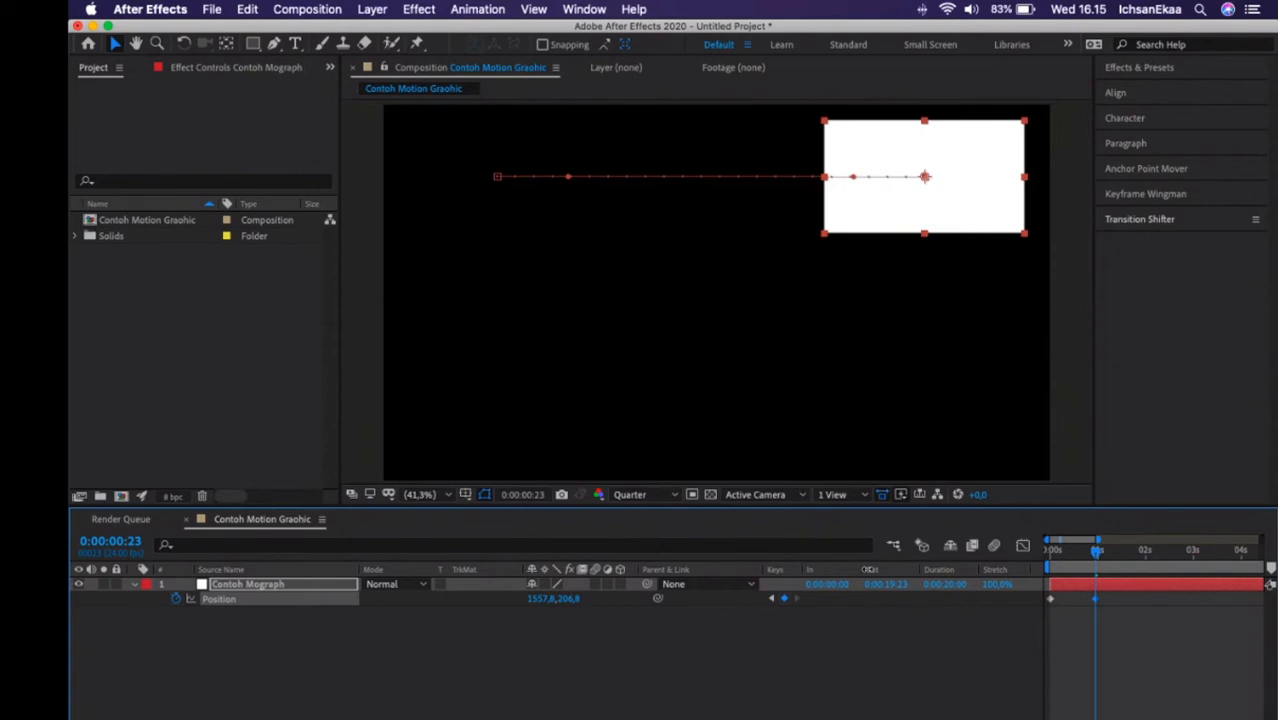
Play the solid's Position animation from the start and return to 0:00:00:00.
{"action": "left_click", "coordinate": [304, 588]}
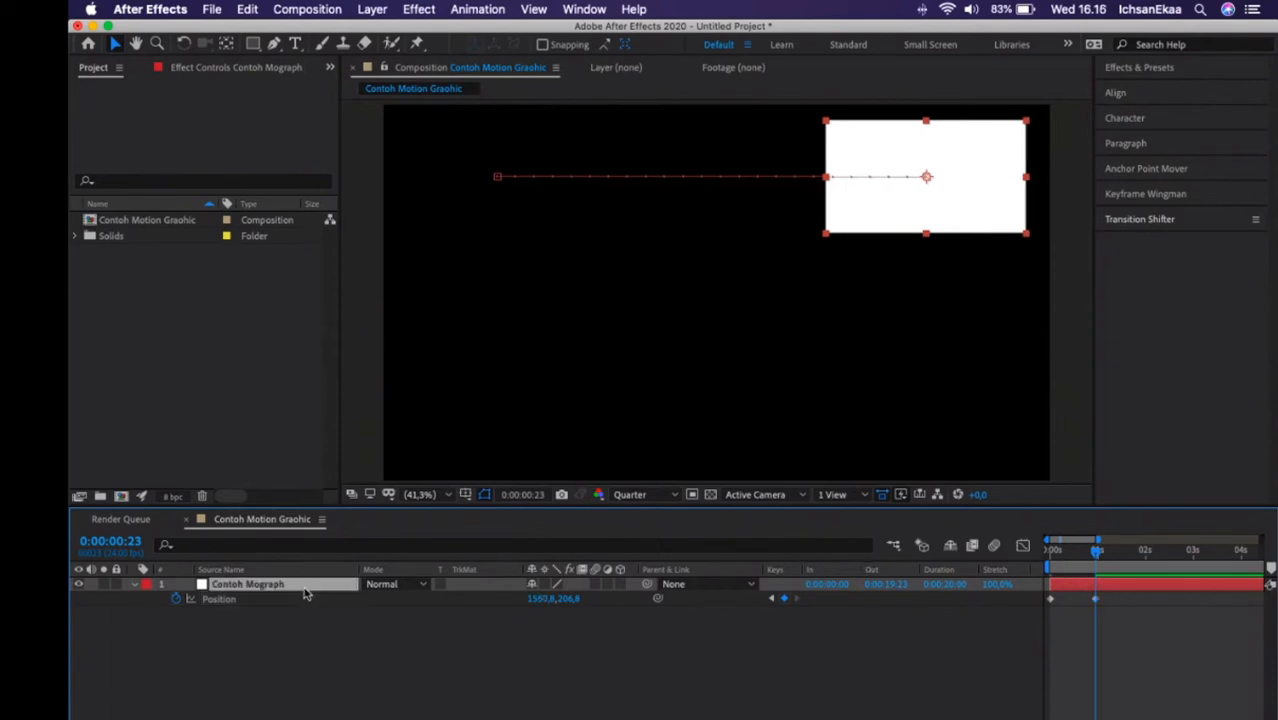
{"action": "key", "text": "Home"}
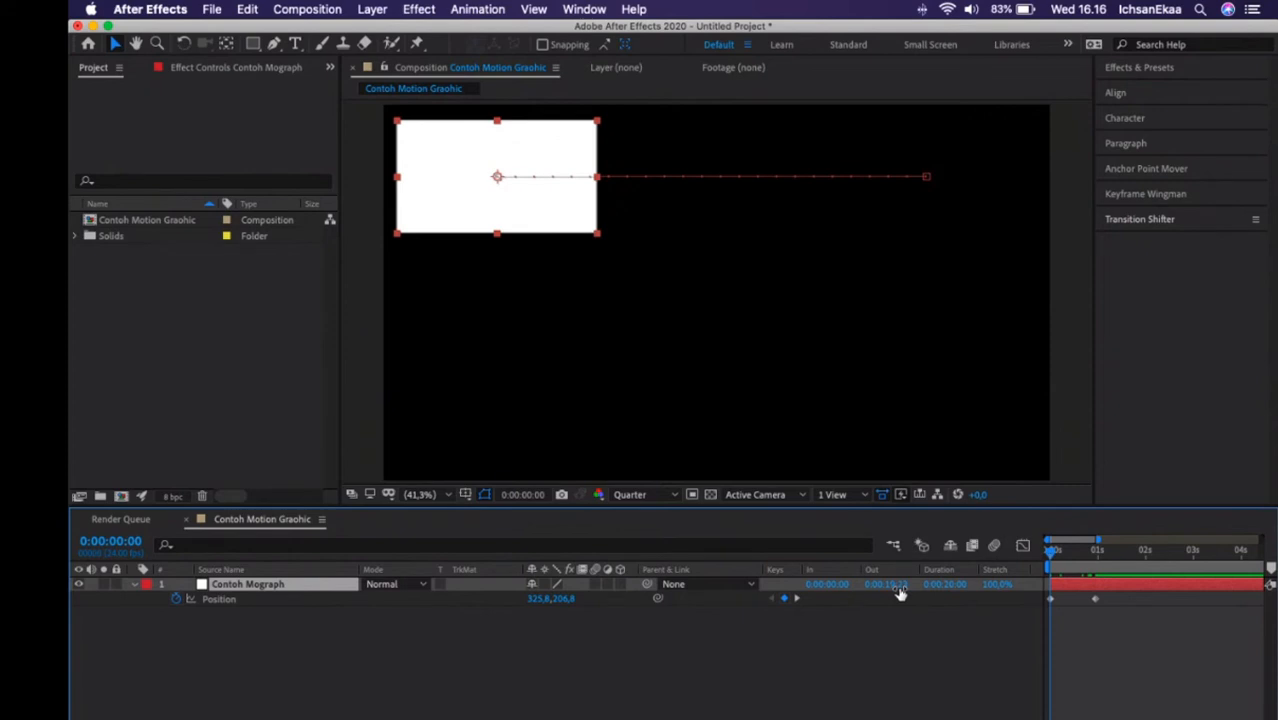
{"action": "key", "text": "space"}
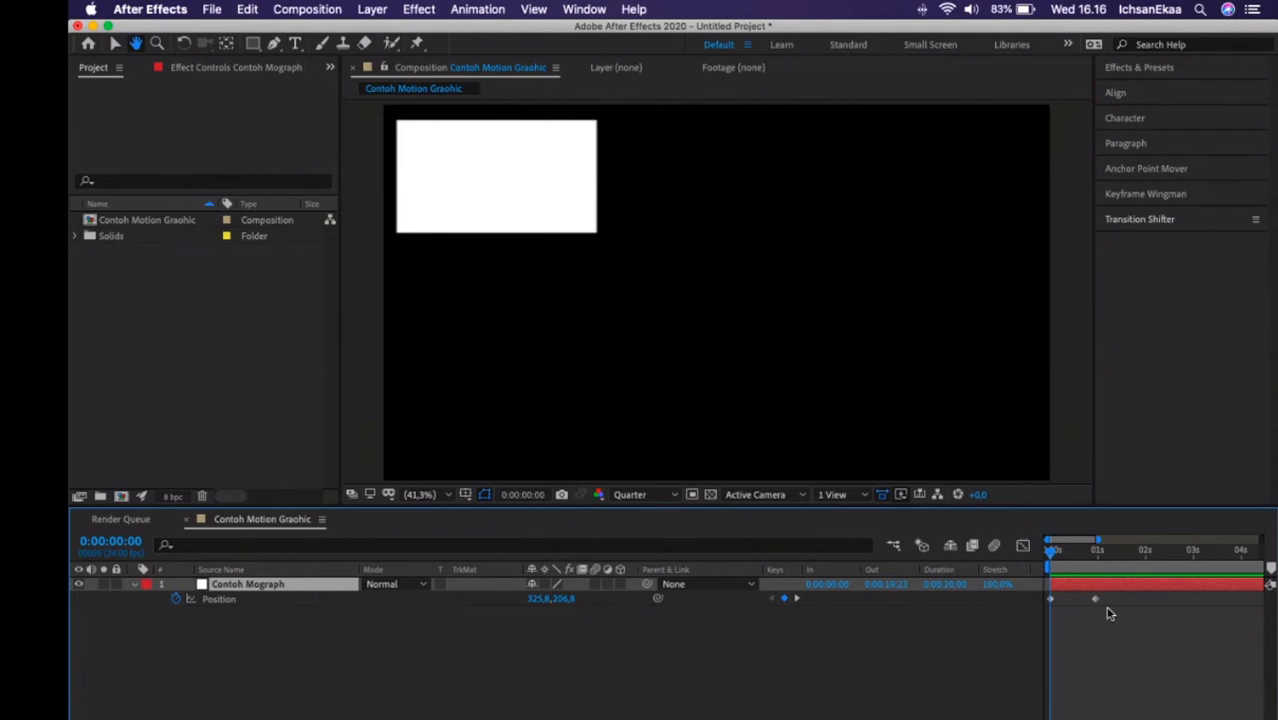
{"action": "key", "text": "space"}
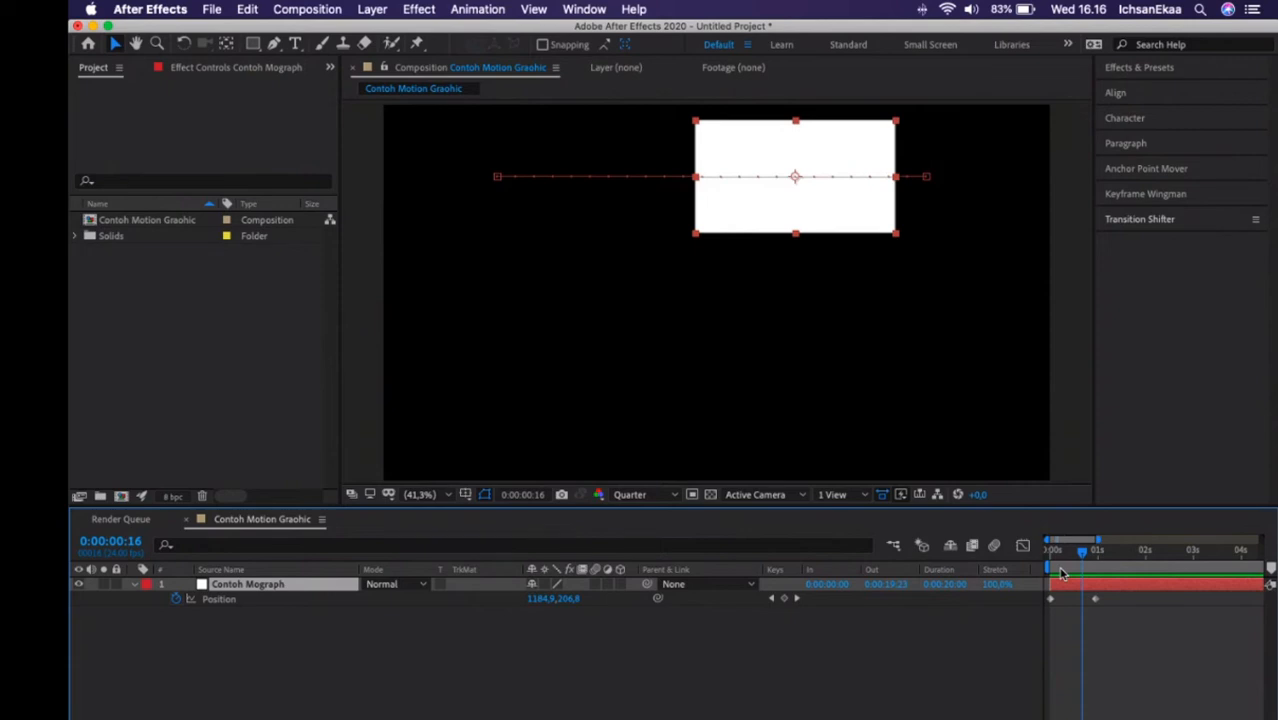
{"action": "key", "text": "Home"}
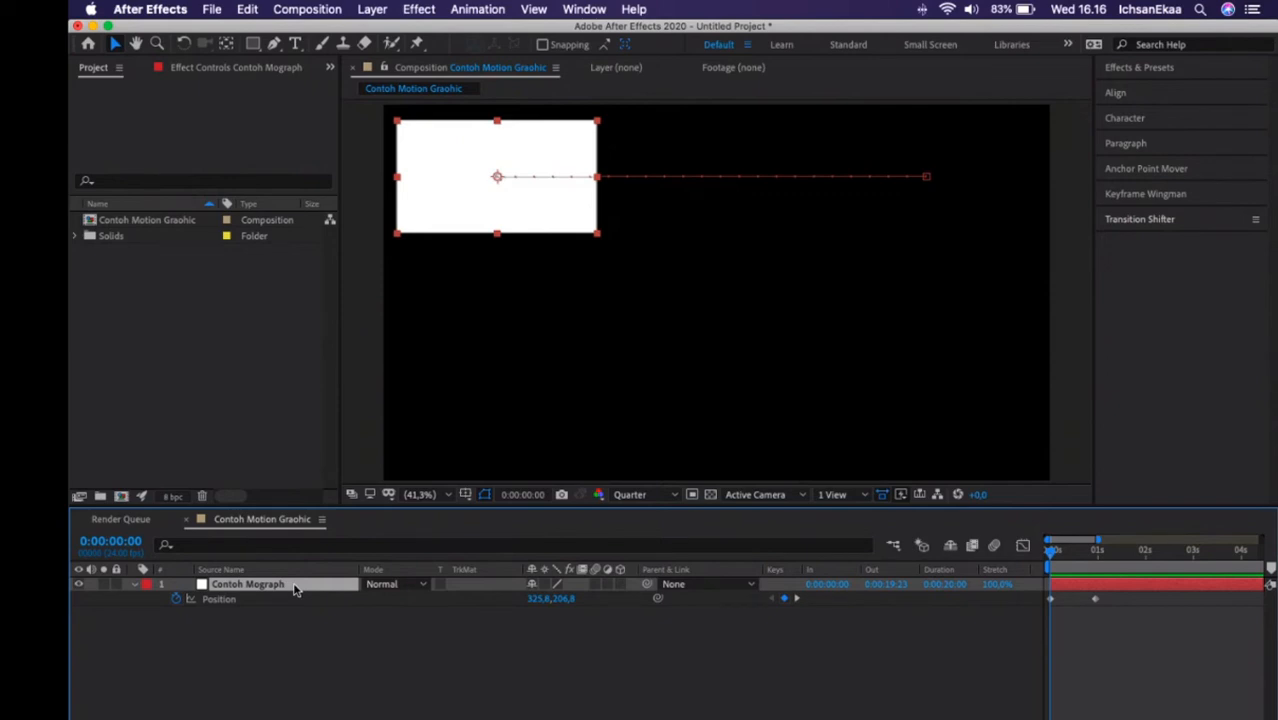
Duplicate the Contoh Mograph layer and show the keyframed Position property of the copy only.
{"action": "key", "text": "super+d"}
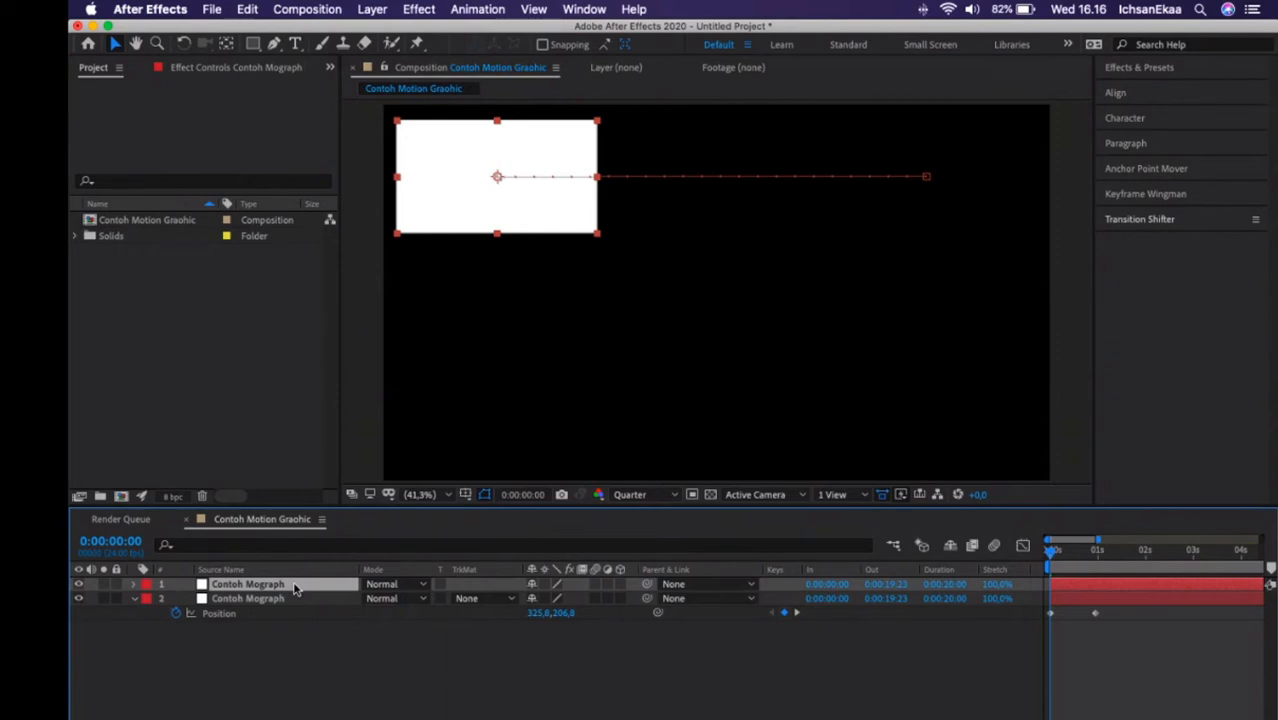
{"action": "key", "text": "u"}
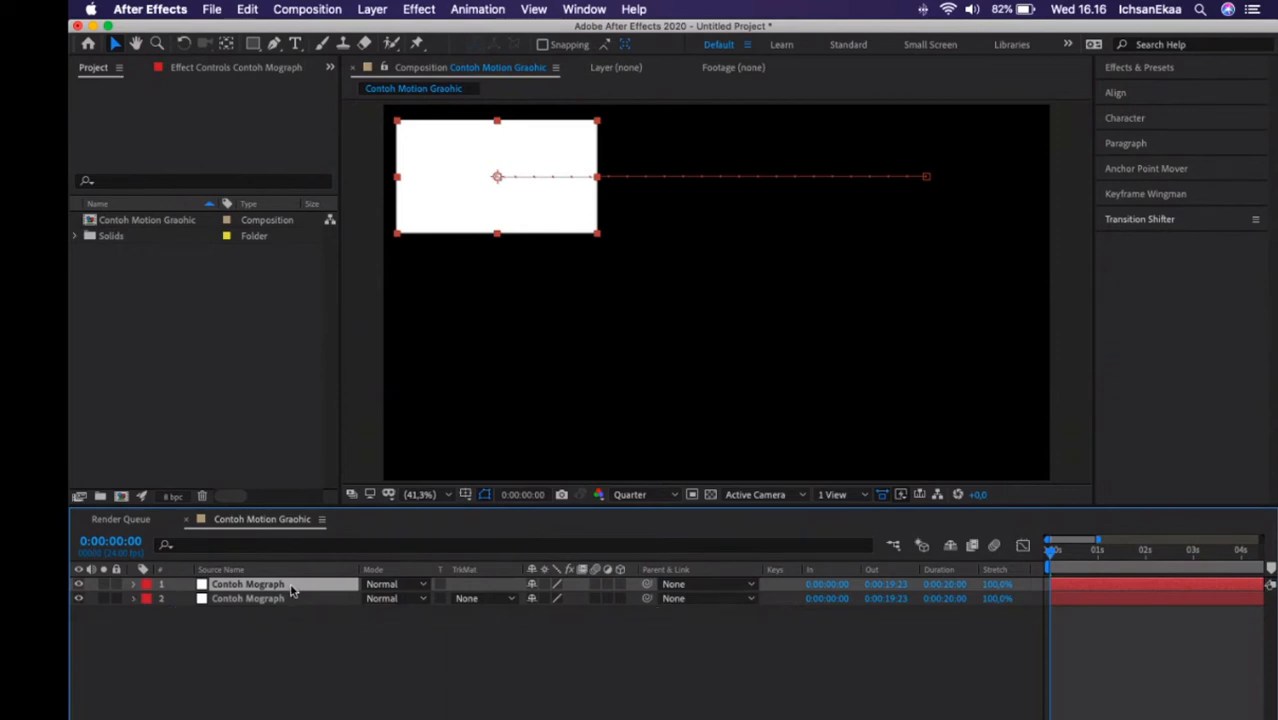
{"action": "key", "text": "u"}
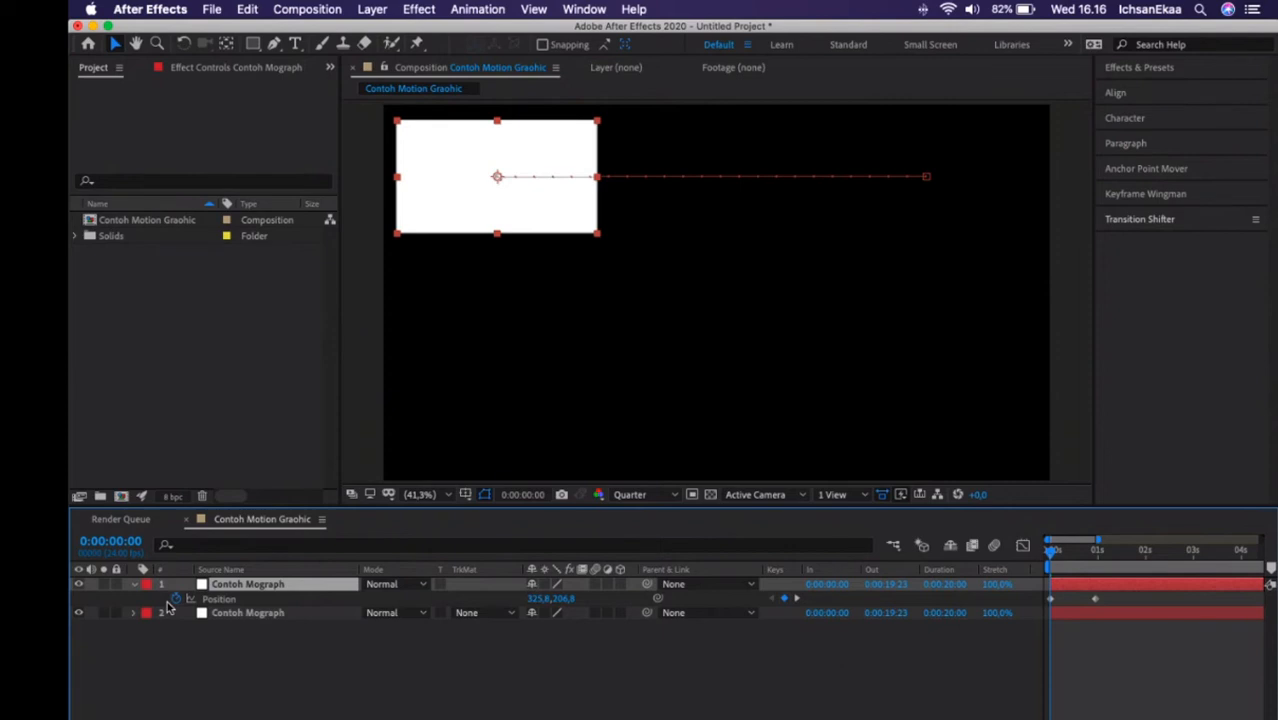
Try the duplicate without its Position keyframes, compare both layers at the composition's end, and return to the start with the keyframes restored.
{"action": "key", "text": "End"}
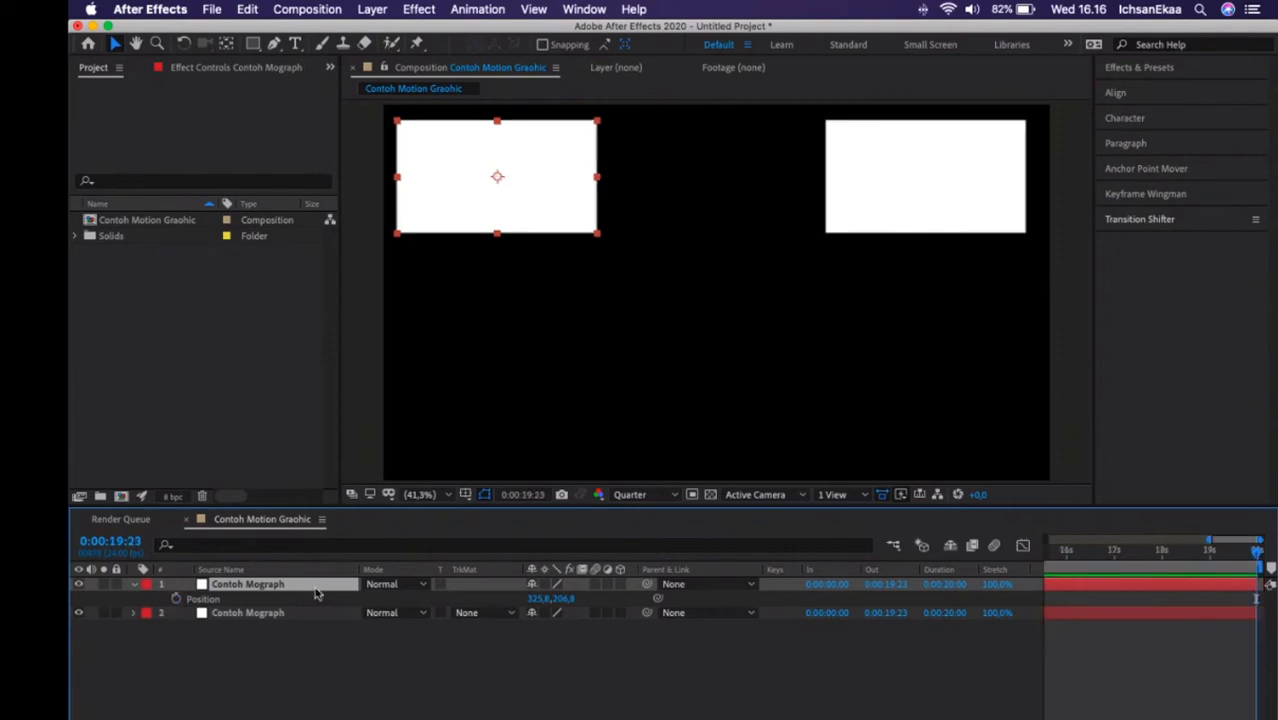
{"action": "key", "text": "Home"}
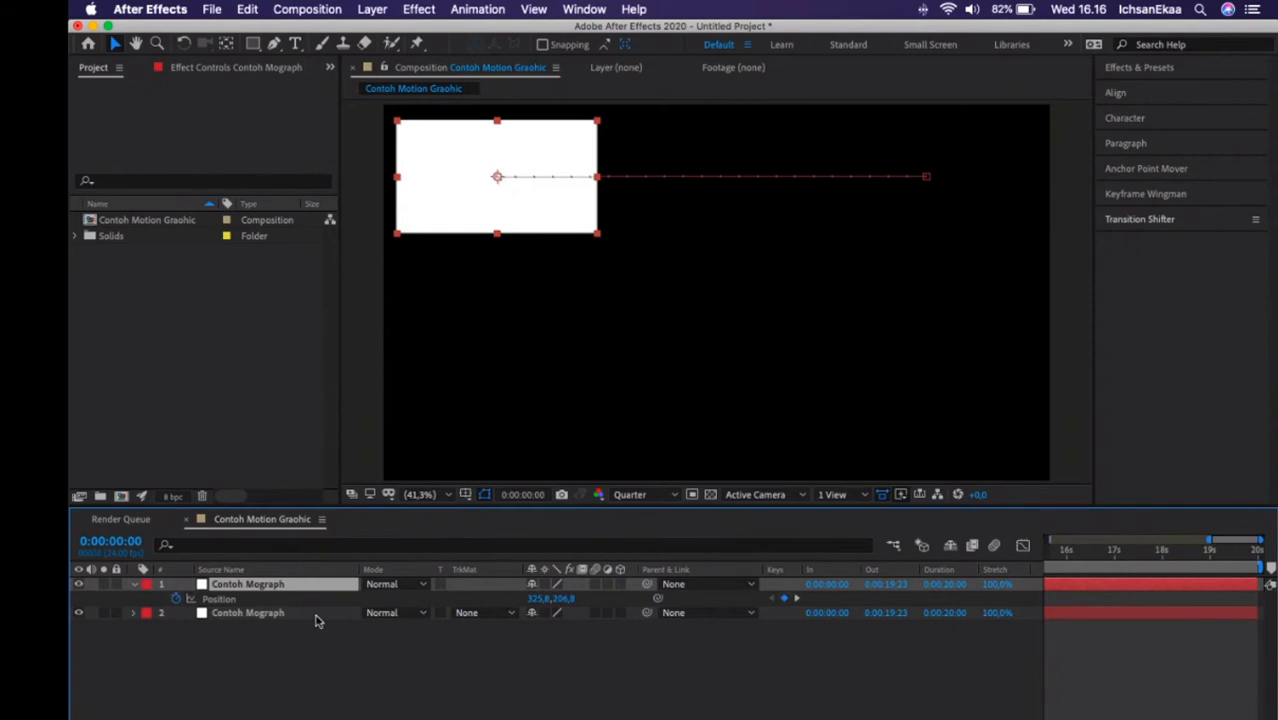
{"action": "key", "text": "Home"}
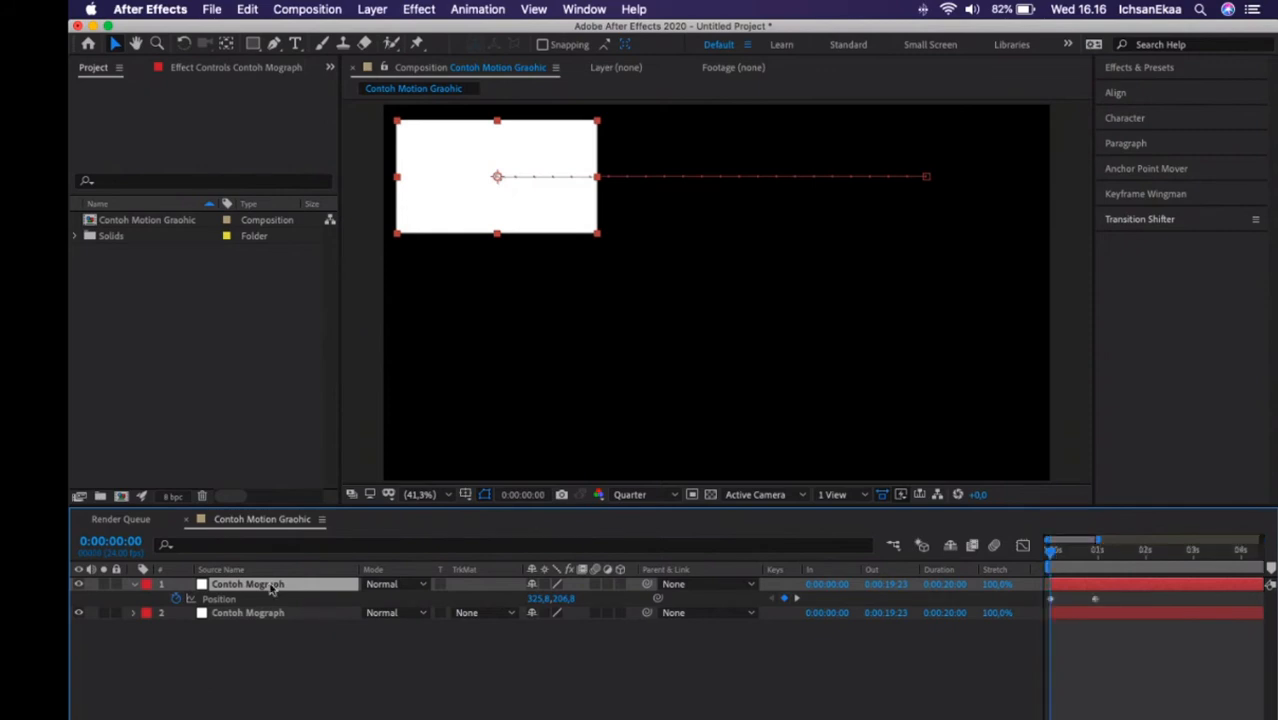
Remove the Position keyframes from the duplicate Contoh Mograph layer and lower its solid to a Y position of about 583.
{"action": "left_click", "coordinate": [176, 599]}
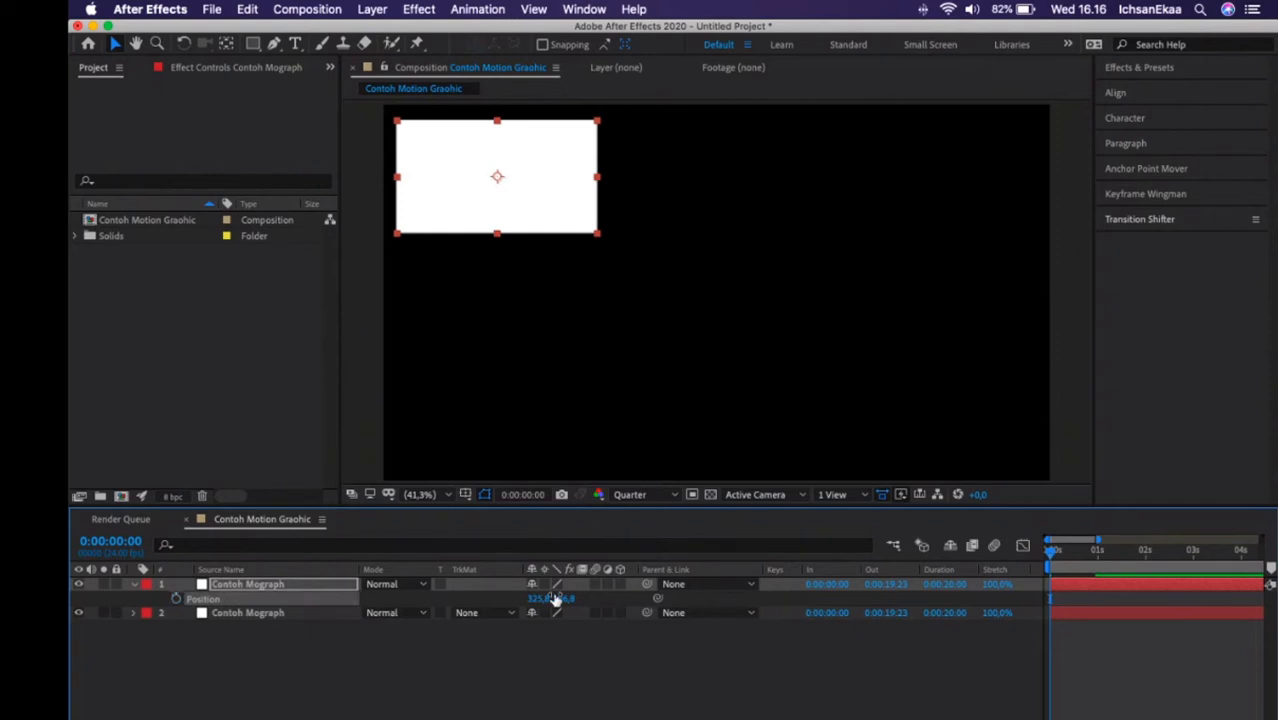
{"action": "left_click_drag", "start_coordinate": [555, 598], "coordinate": [851, 640]}
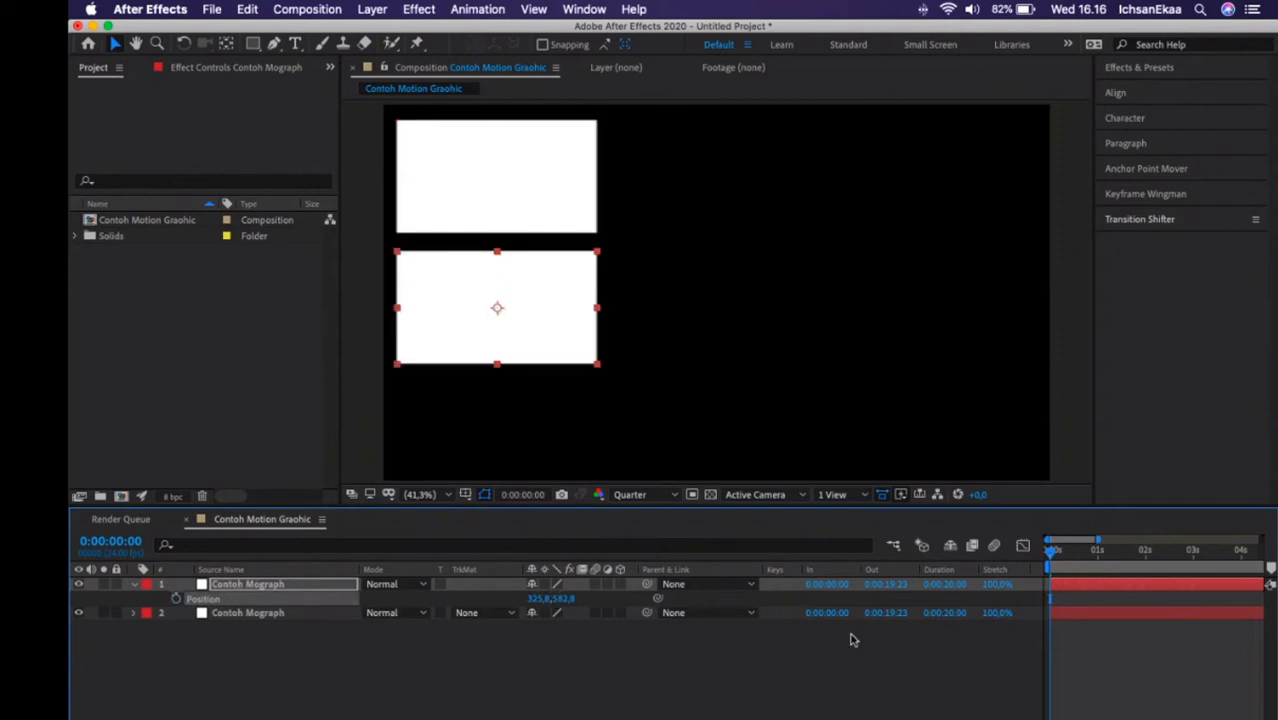
{"action": "left_click", "coordinate": [851, 640]}
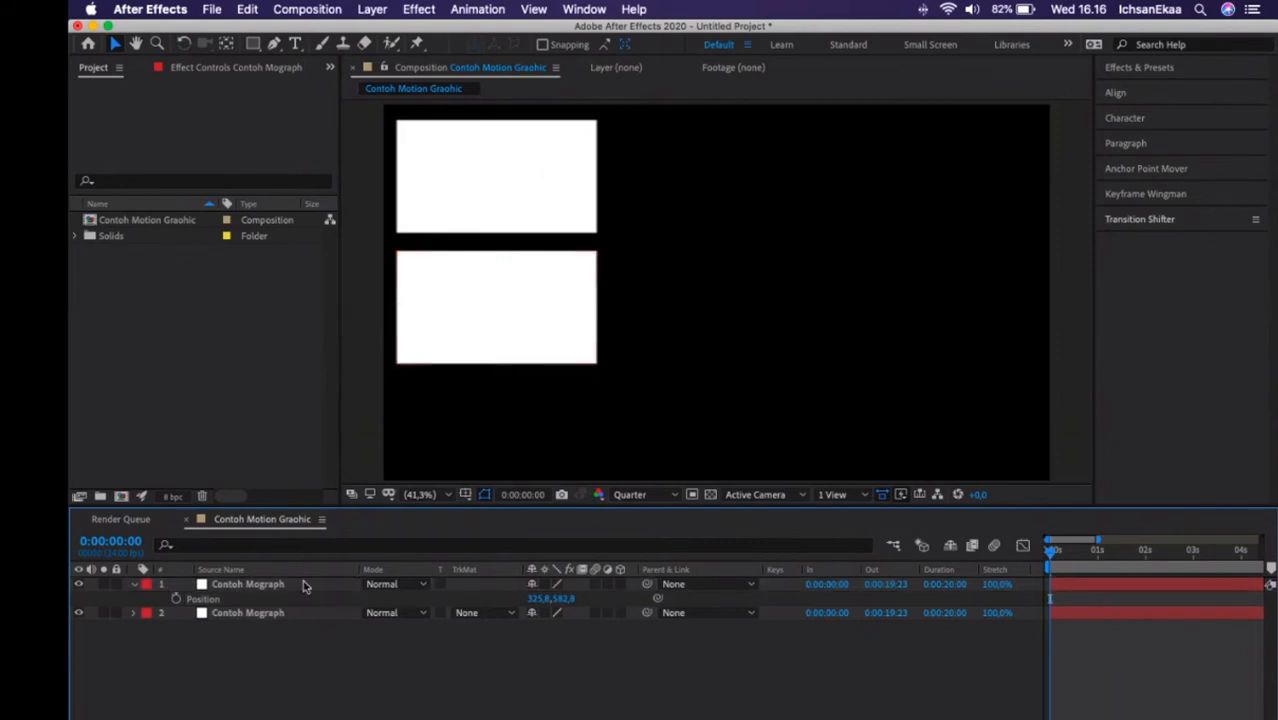
Move the duplicate solid horizontally to an X position of about 1594.
{"action": "left_click", "coordinate": [306, 587]}
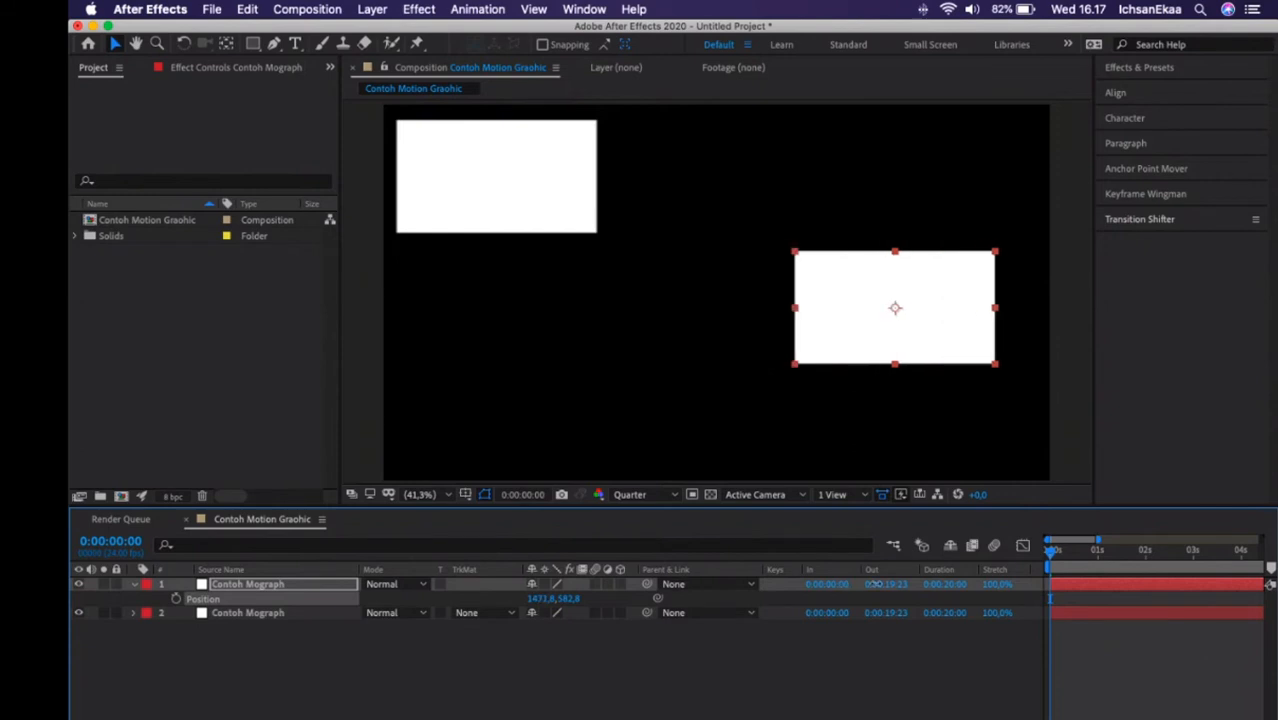
{"action": "left_click_drag", "start_coordinate": [876, 584], "coordinate": [977, 584]}
{"action": "left_click", "coordinate": [543, 684]}
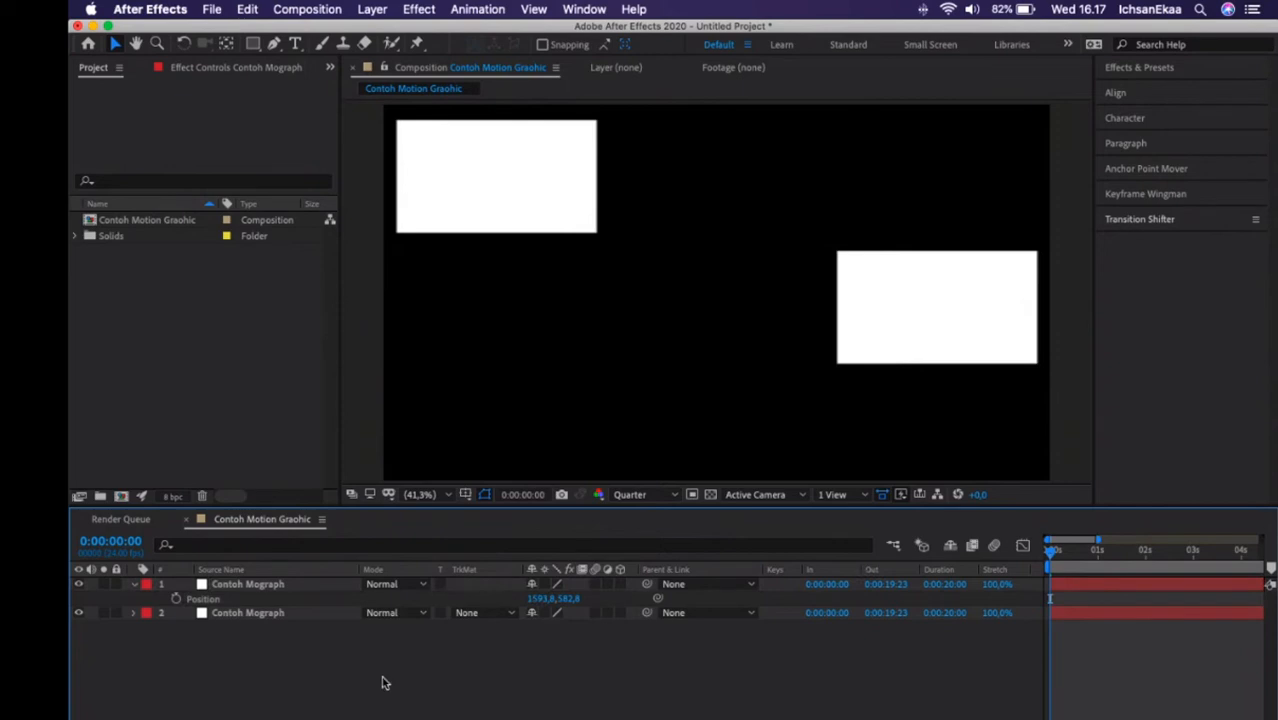
Keyframe the duplicate's Position at 0:00:00:00, and at 0:00:01:00 move it horizontally to an X position of about 348.
{"action": "left_click", "coordinate": [176, 598]}
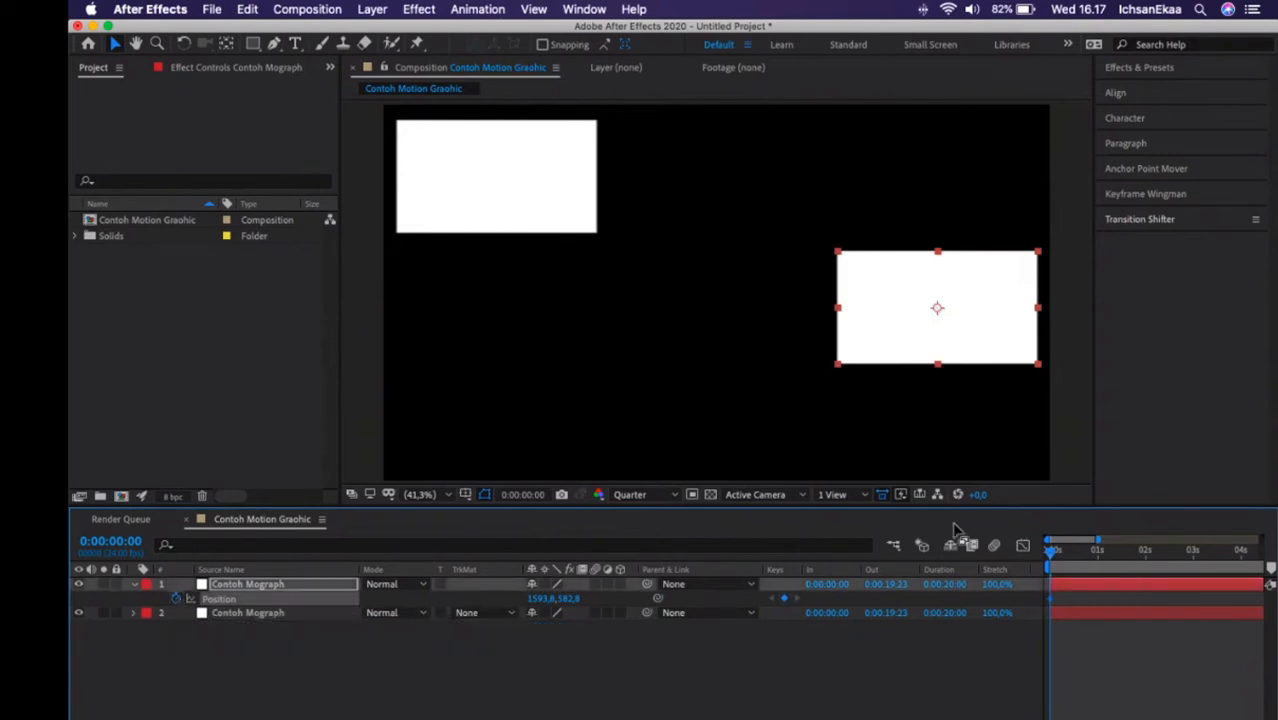
{"action": "left_click", "coordinate": [1101, 547]}
{"action": "left_click_drag", "start_coordinate": [1103, 547], "coordinate": [1099, 548]}
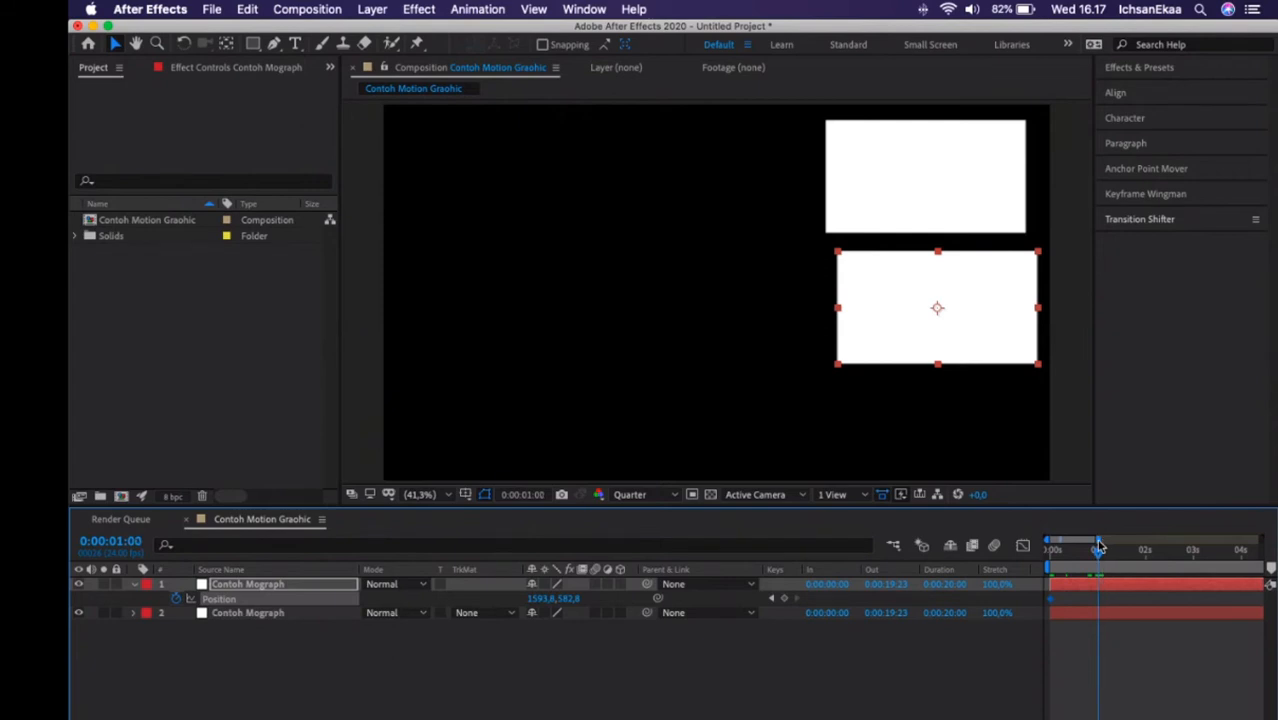
{"action": "left_click_drag", "start_coordinate": [540, 598], "coordinate": [121, 654]}
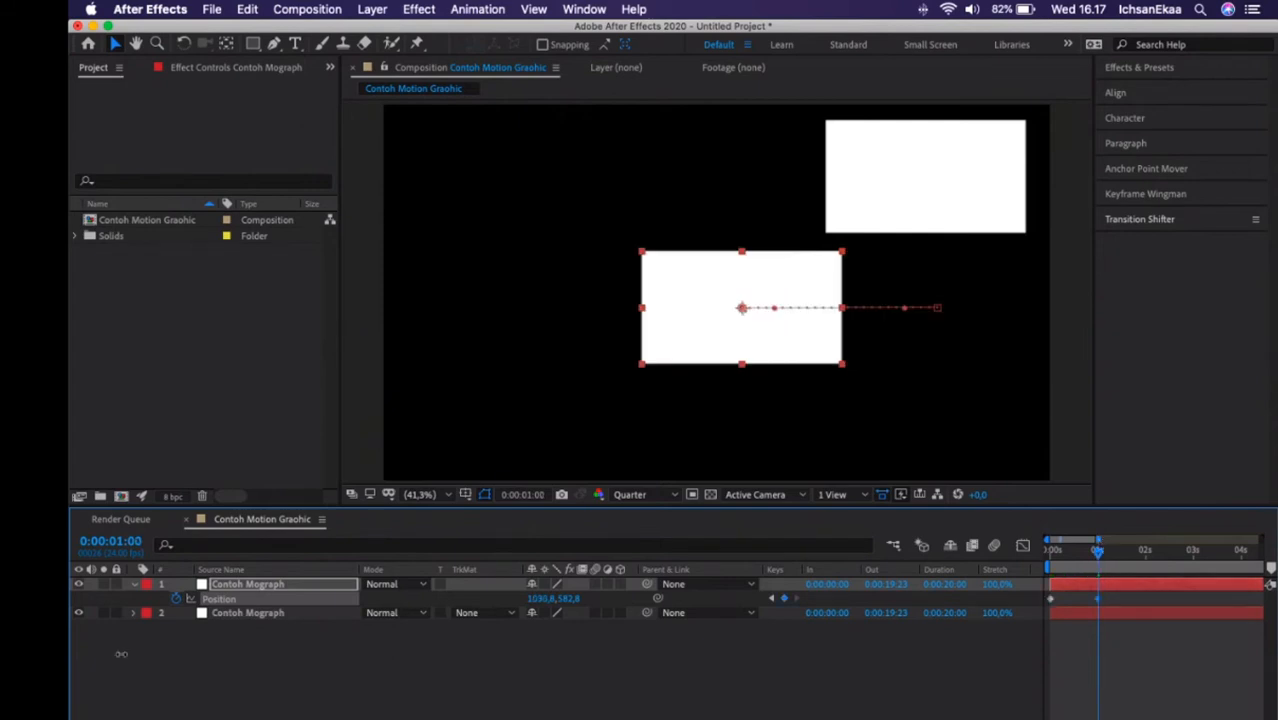
{"action": "left_click_drag", "start_coordinate": [536, 599], "coordinate": [388, 612]}
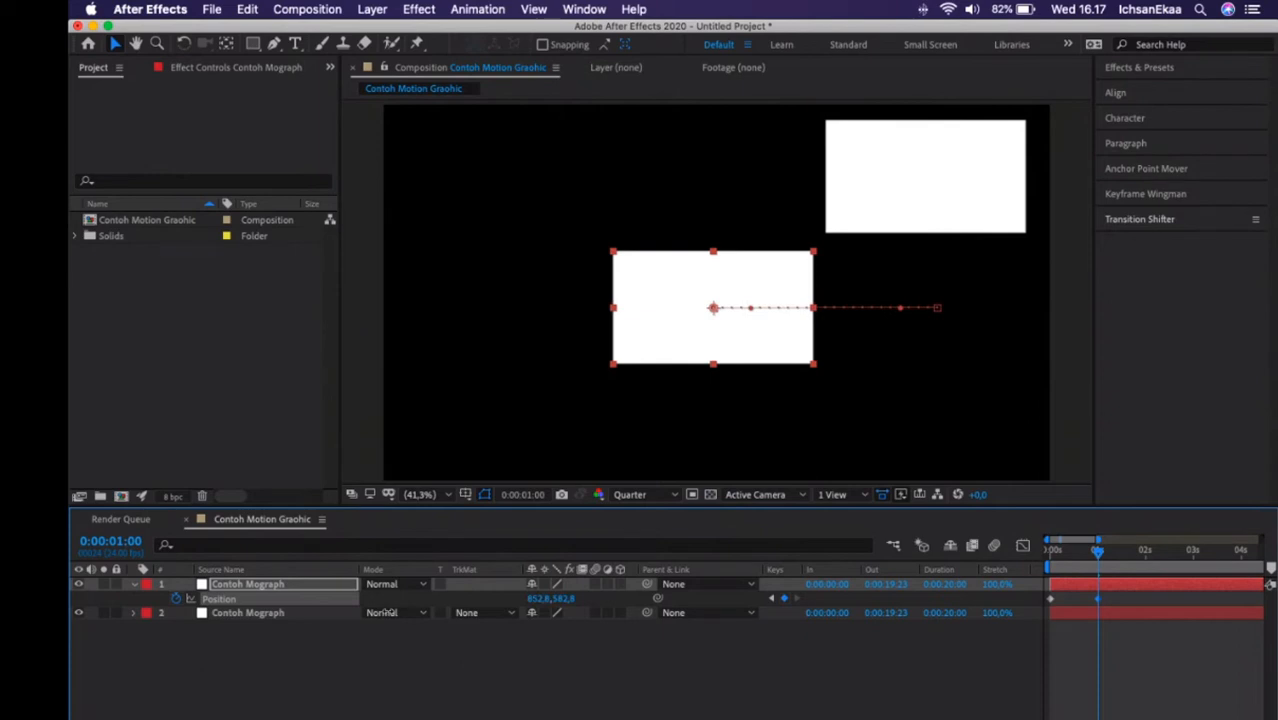
{"action": "left_click_drag", "start_coordinate": [388, 612], "coordinate": [253, 619]}
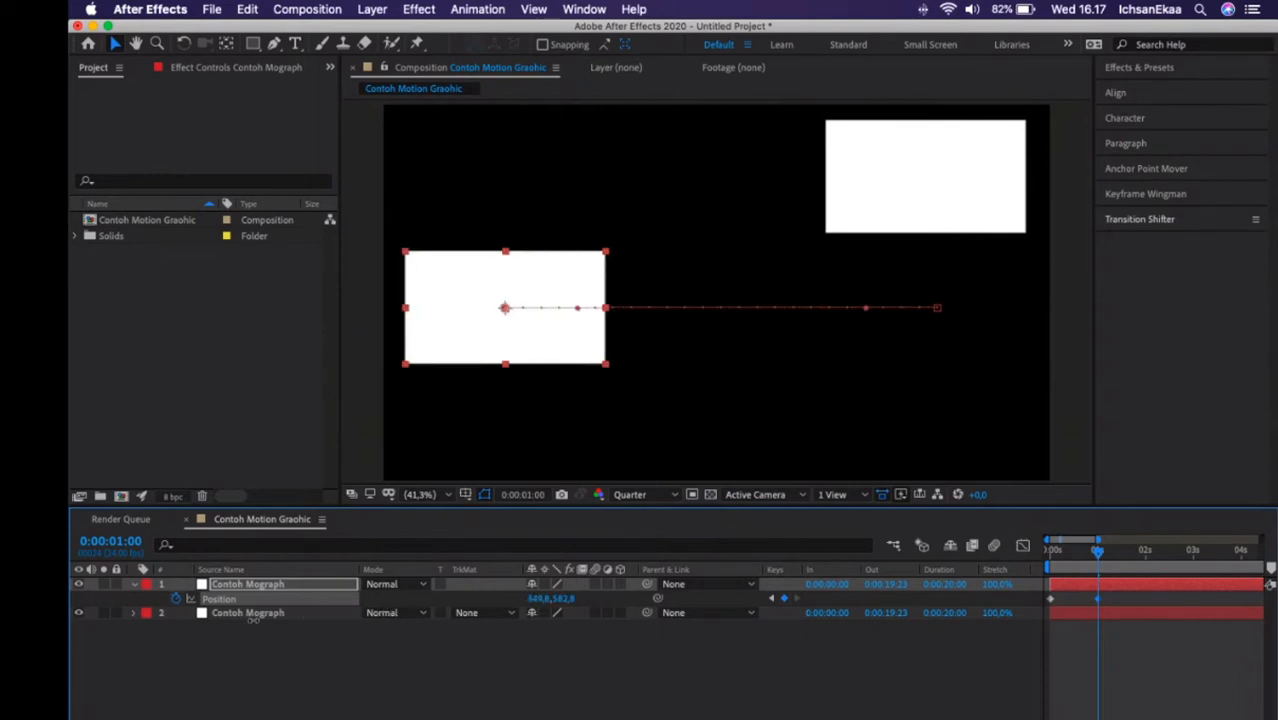
{"action": "left_click_drag", "start_coordinate": [254, 619], "coordinate": [252, 617]}
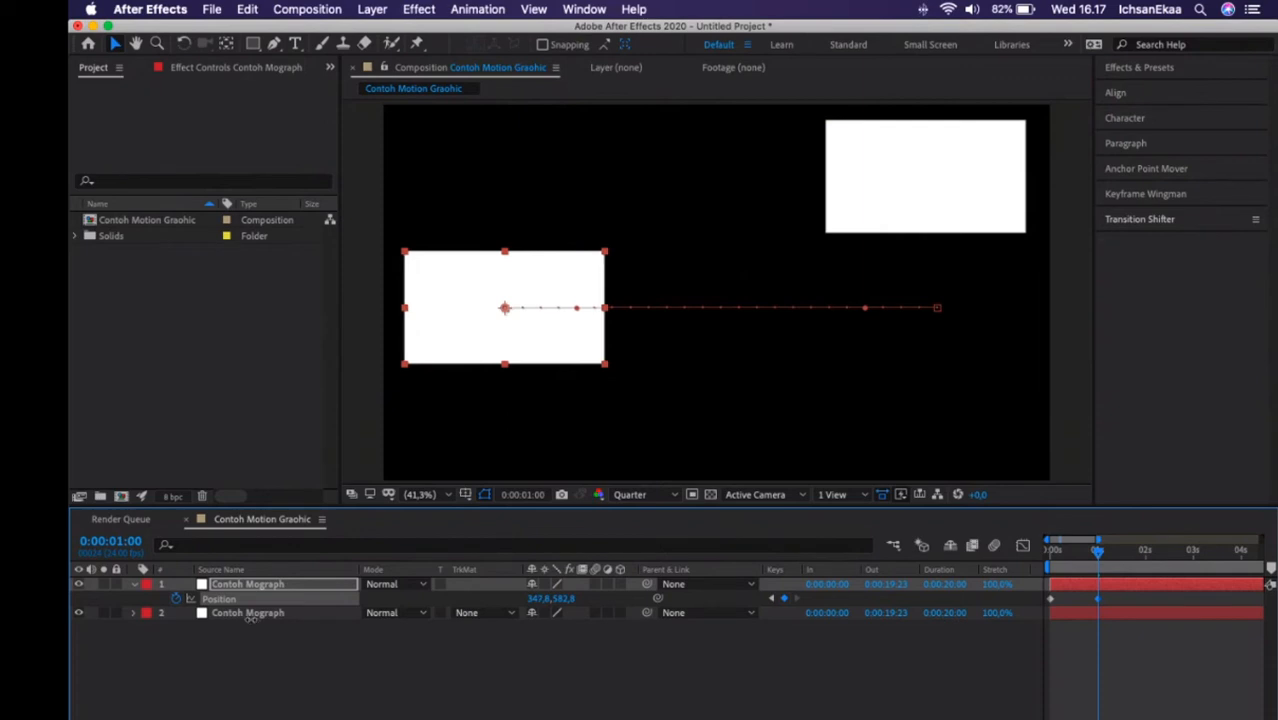
{"action": "left_click", "coordinate": [432, 675]}
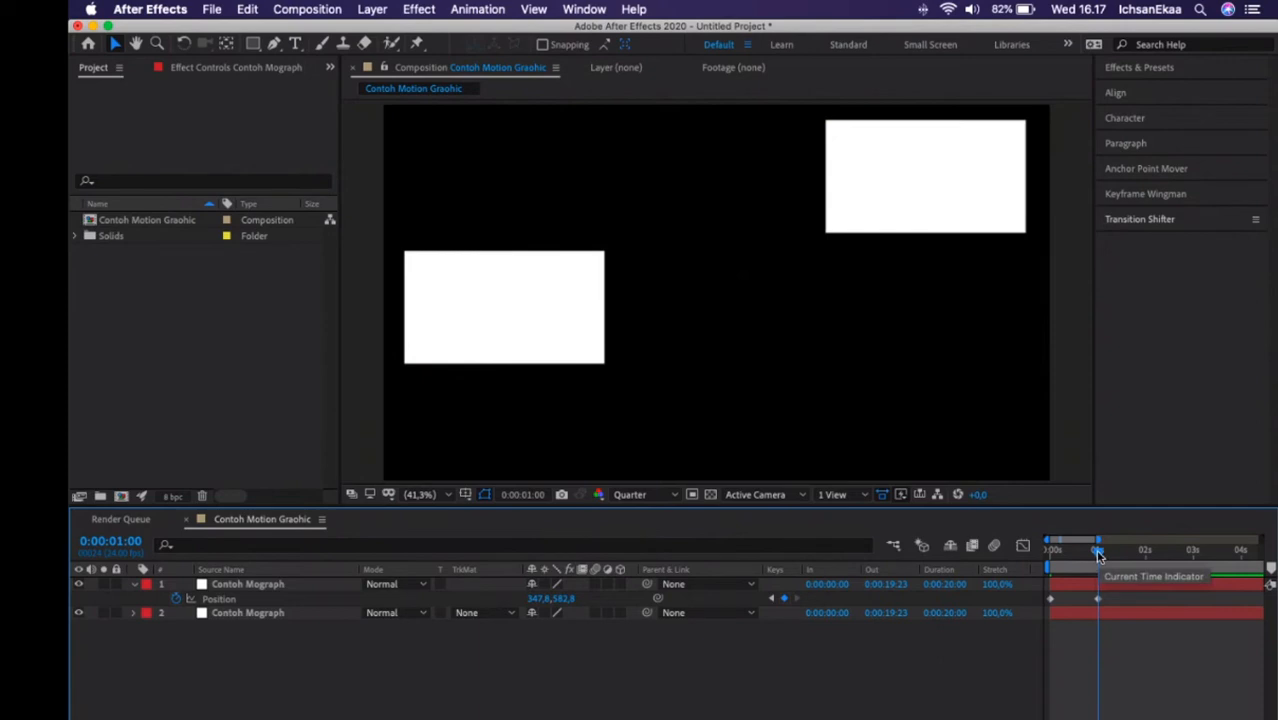
Play both solids' opposing Position animations from 0:00:00:00 and stop shortly after the second keyframes.
{"action": "left_click_drag", "start_coordinate": [1098, 556], "coordinate": [988, 577]}
{"action": "key", "text": "space"}
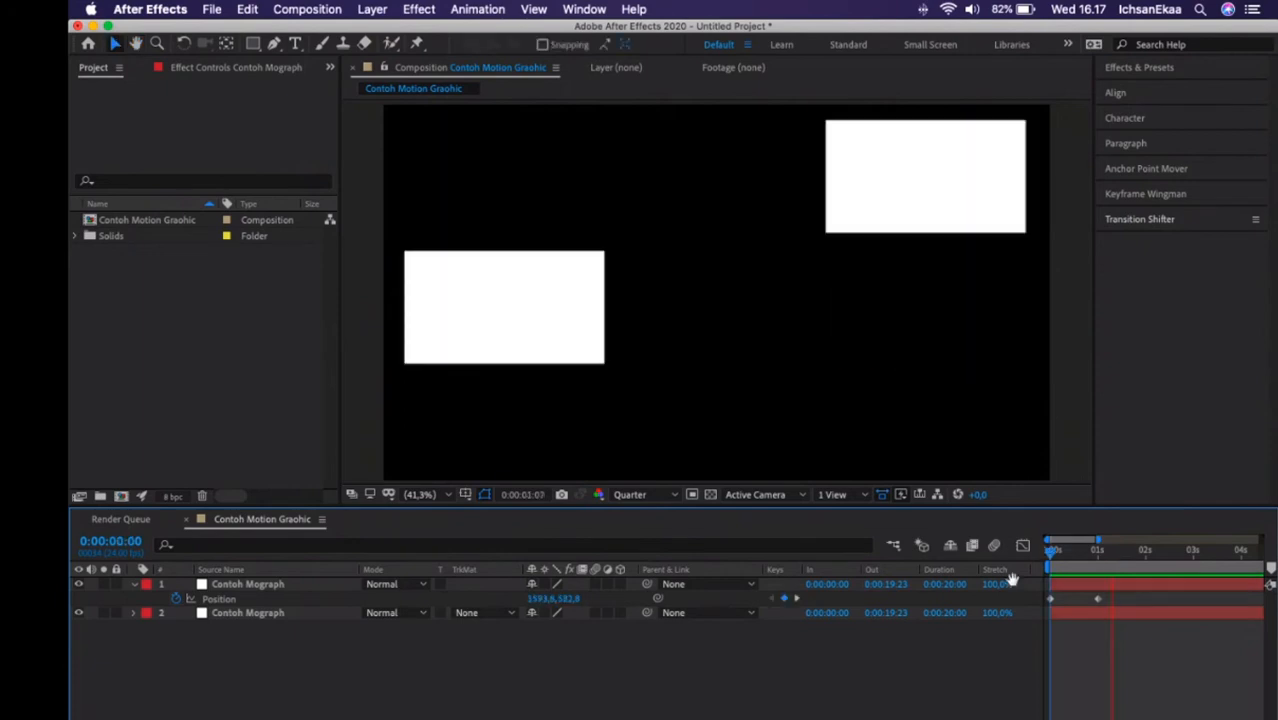
{"action": "key", "text": "space"}
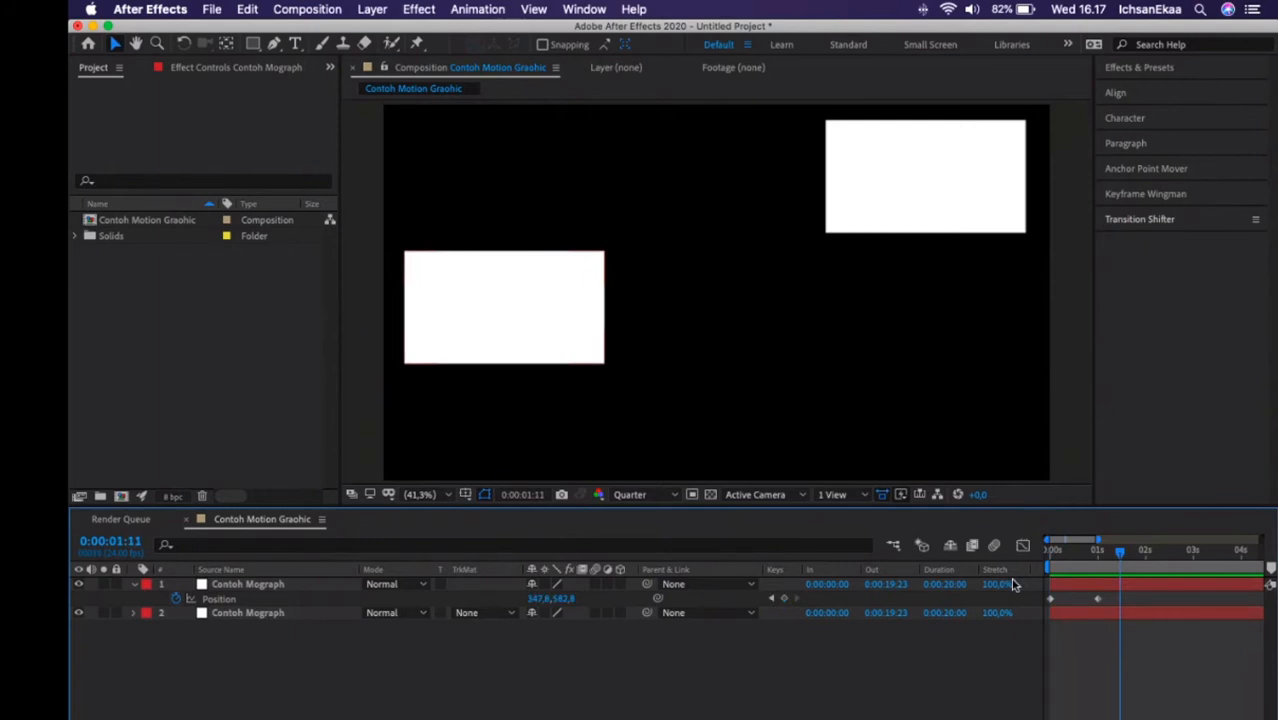
Switch to the Meetup video conference in Google Chrome and mute the microphone.
{"action": "mouse_move", "coordinate": [532, 717]}
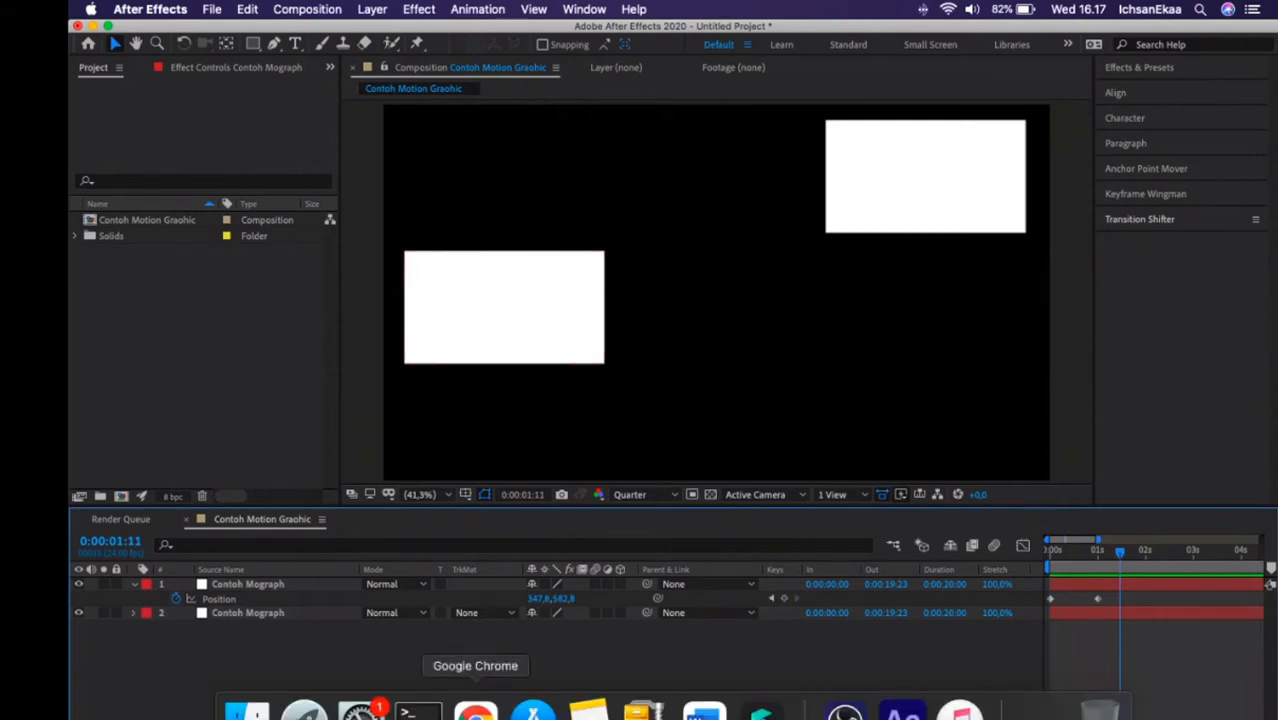
{"action": "left_click", "coordinate": [475, 712]}
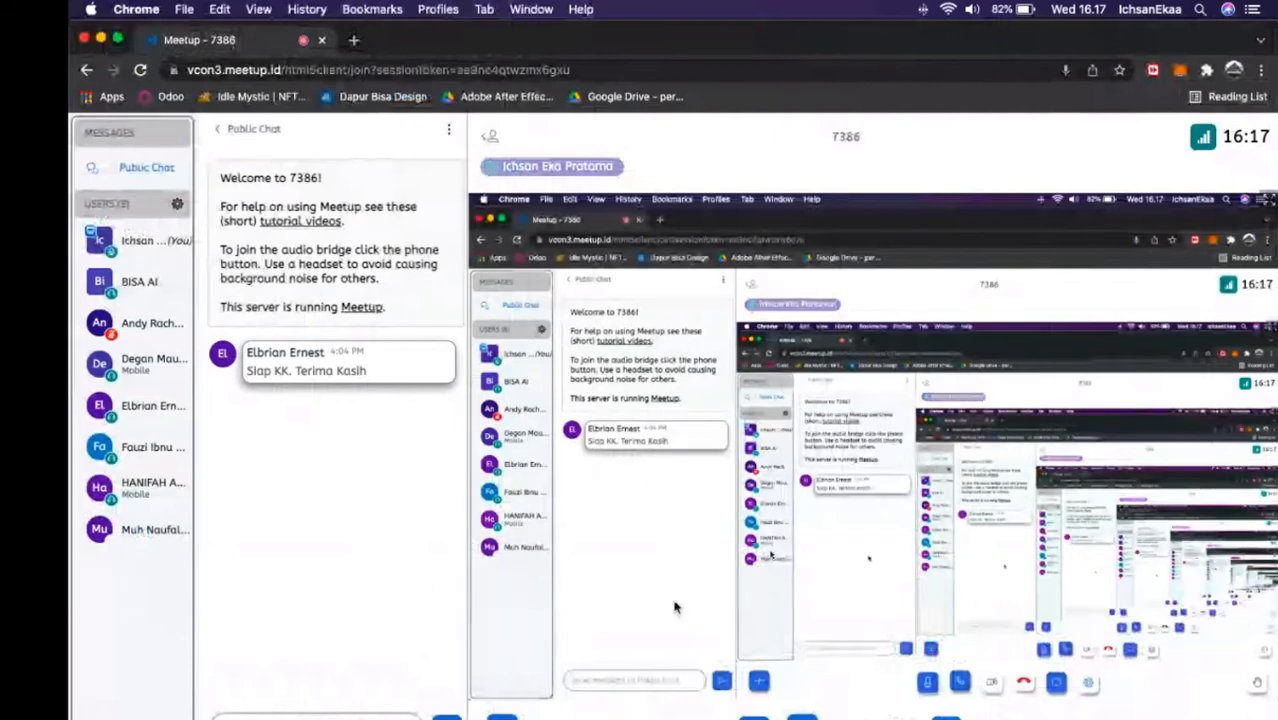
{"action": "left_click", "coordinate": [754, 717]}
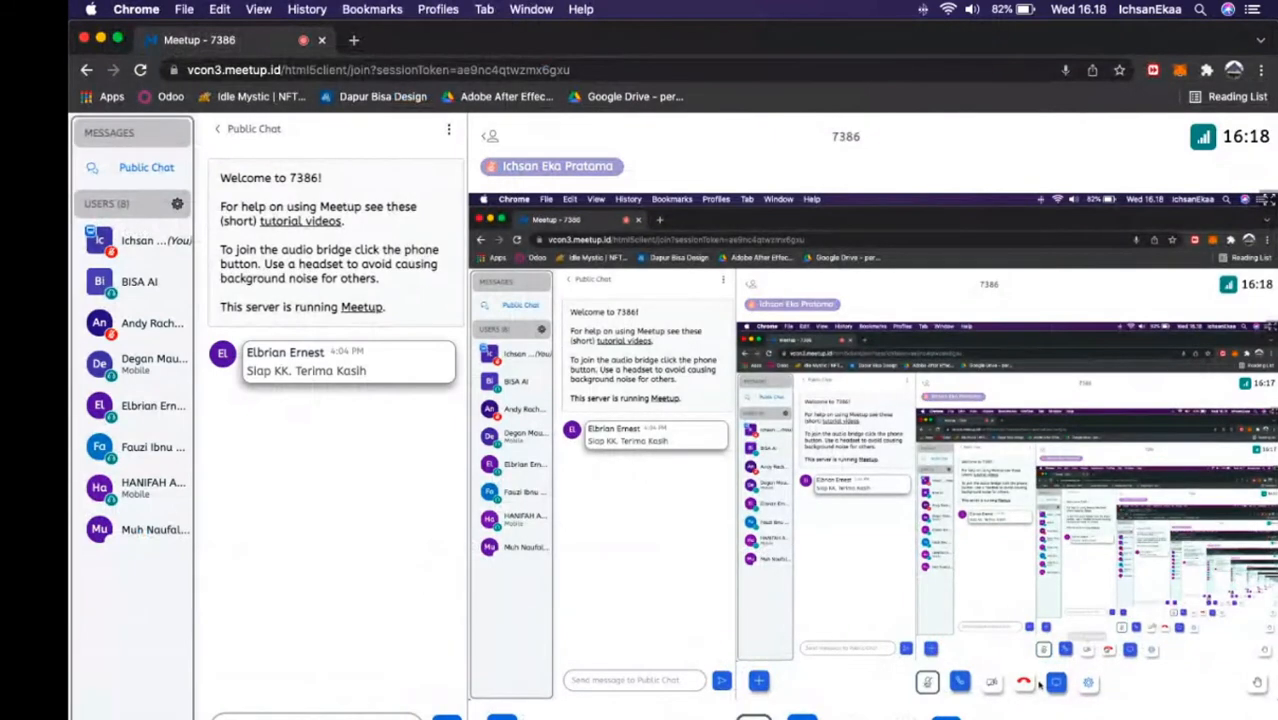
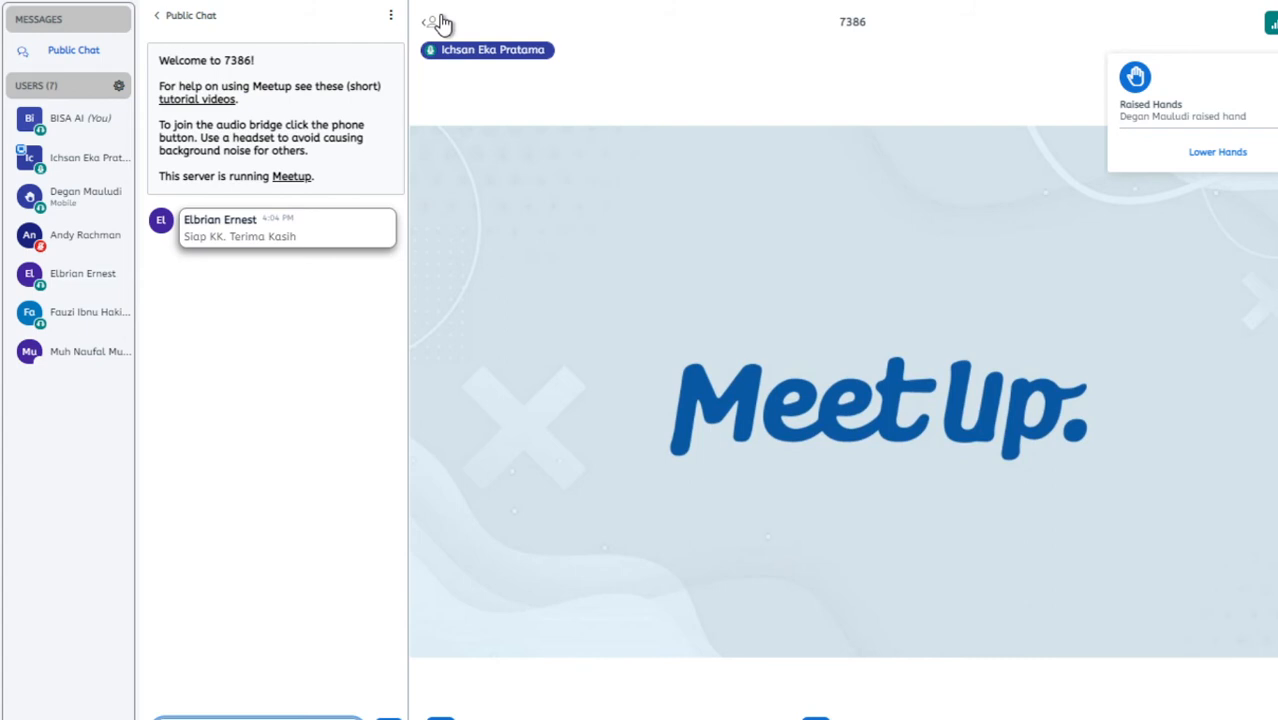
Hide the participant list and chat, and set the meeting's audio output to Speakers (Realtek(R) Audio).
{"action": "left_click", "coordinate": [436, 21]}
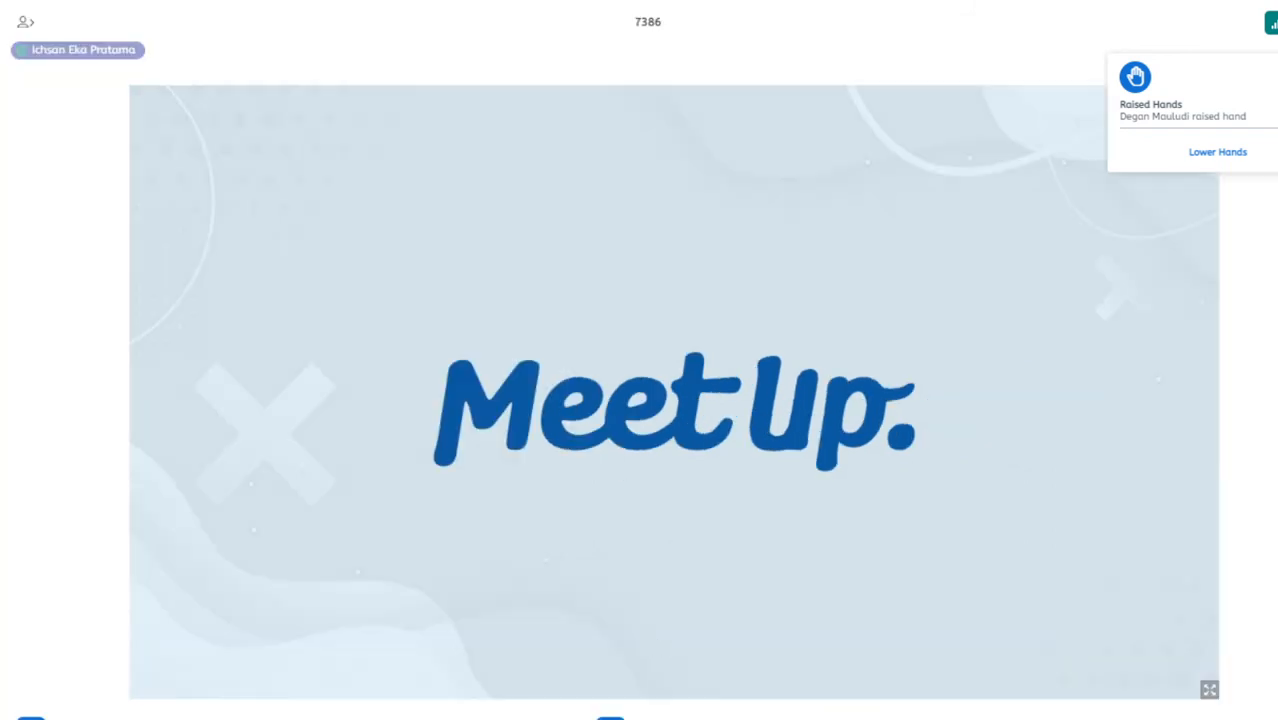
{"action": "left_click", "coordinate": [610, 715]}
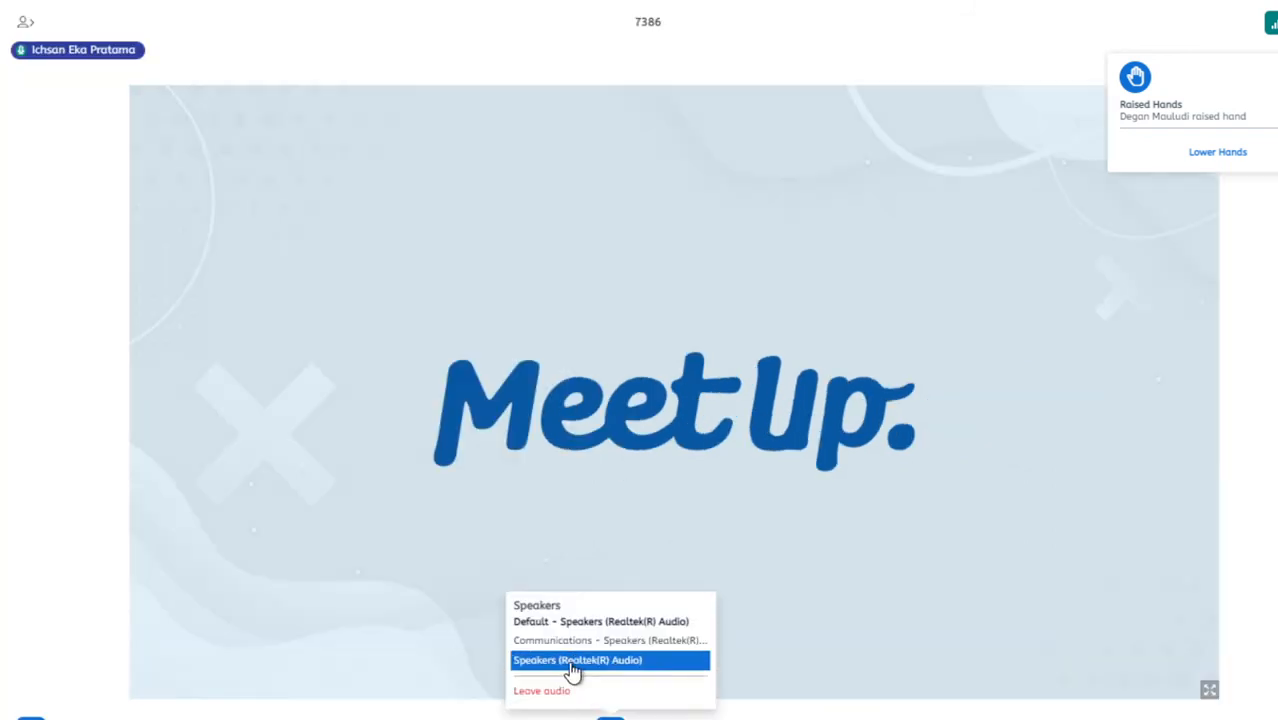
{"action": "left_click", "coordinate": [573, 662]}
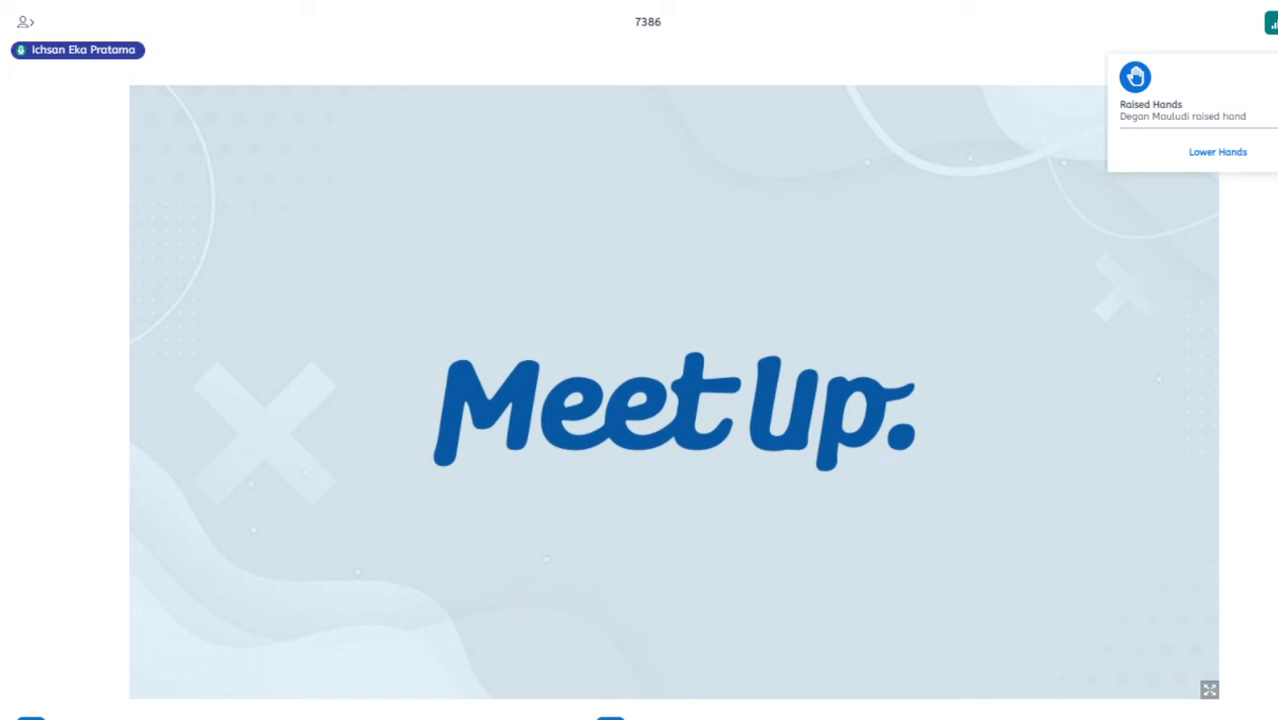
Leave the meeting audio, rejoin it with the microphone, and confirm the private echo test.
{"action": "left_click", "coordinate": [610, 715]}
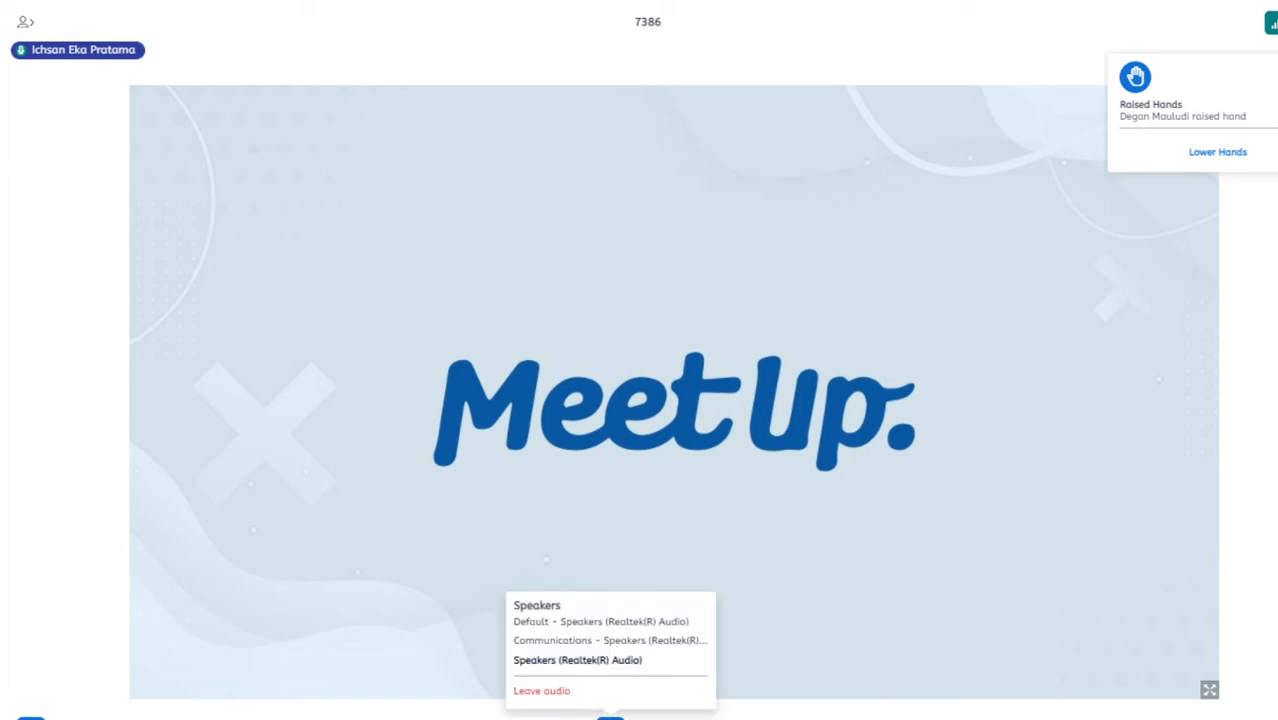
{"action": "left_click", "coordinate": [591, 692]}
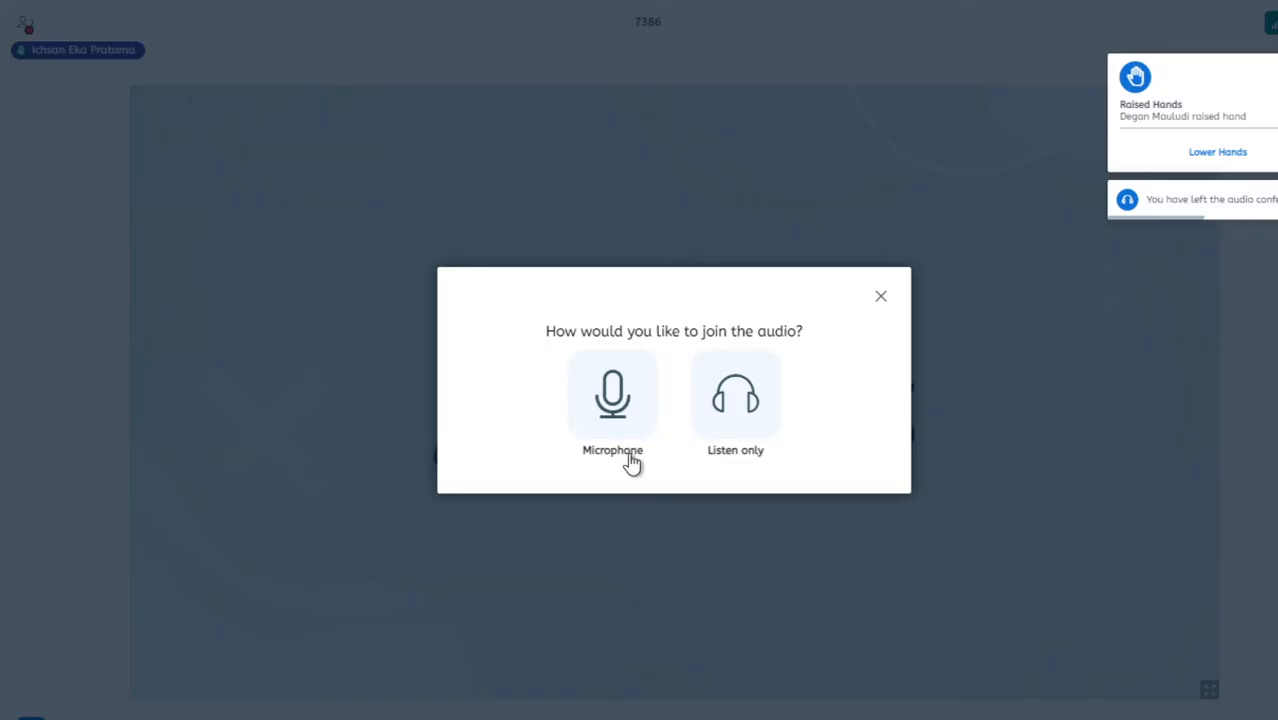
{"action": "left_click", "coordinate": [612, 430]}
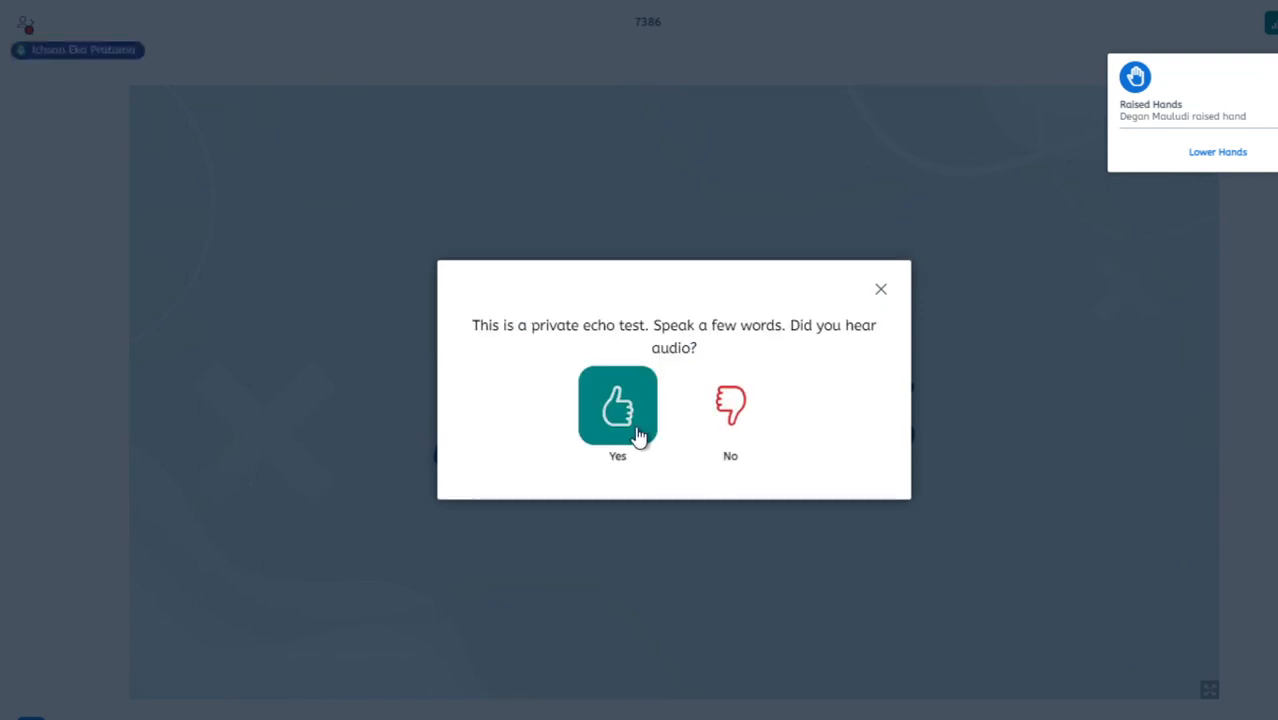
{"action": "left_click", "coordinate": [618, 410]}
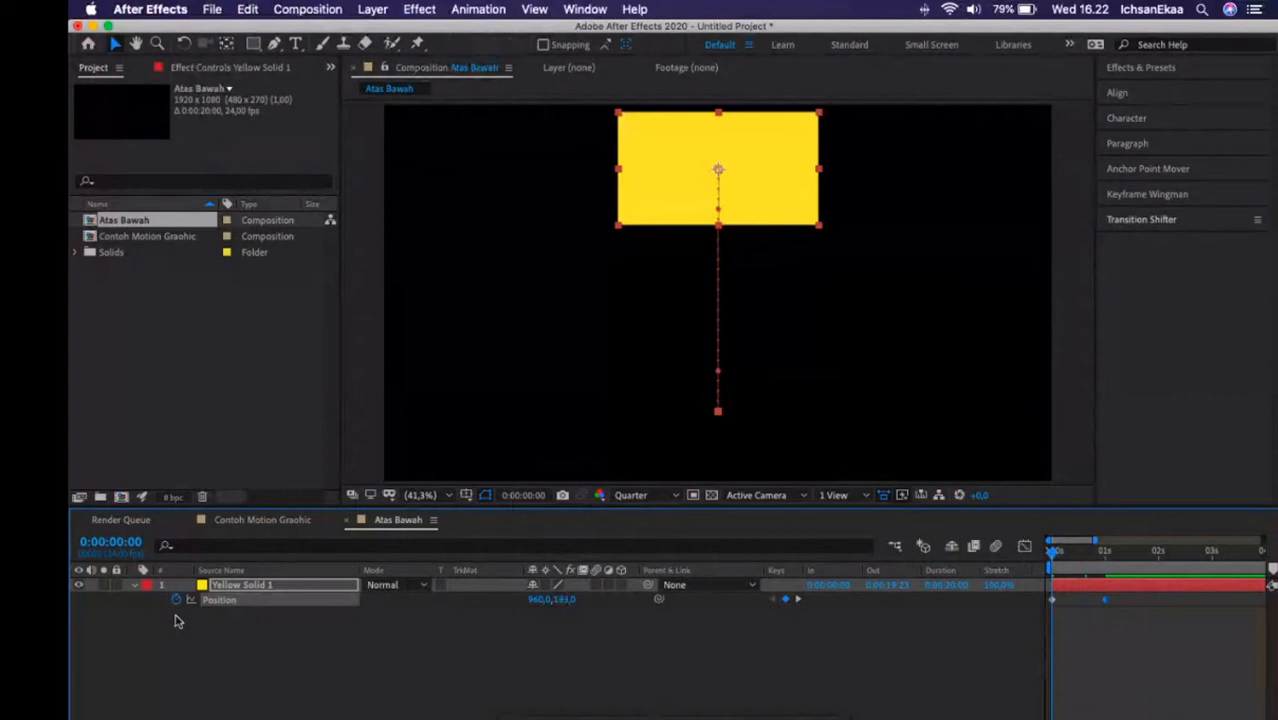
Remove the Position keyframes from the yellow solid in the Atas Bawah composition and set its Y position to 205.
{"action": "left_click", "coordinate": [176, 600]}
{"action": "left_click", "coordinate": [831, 644]}
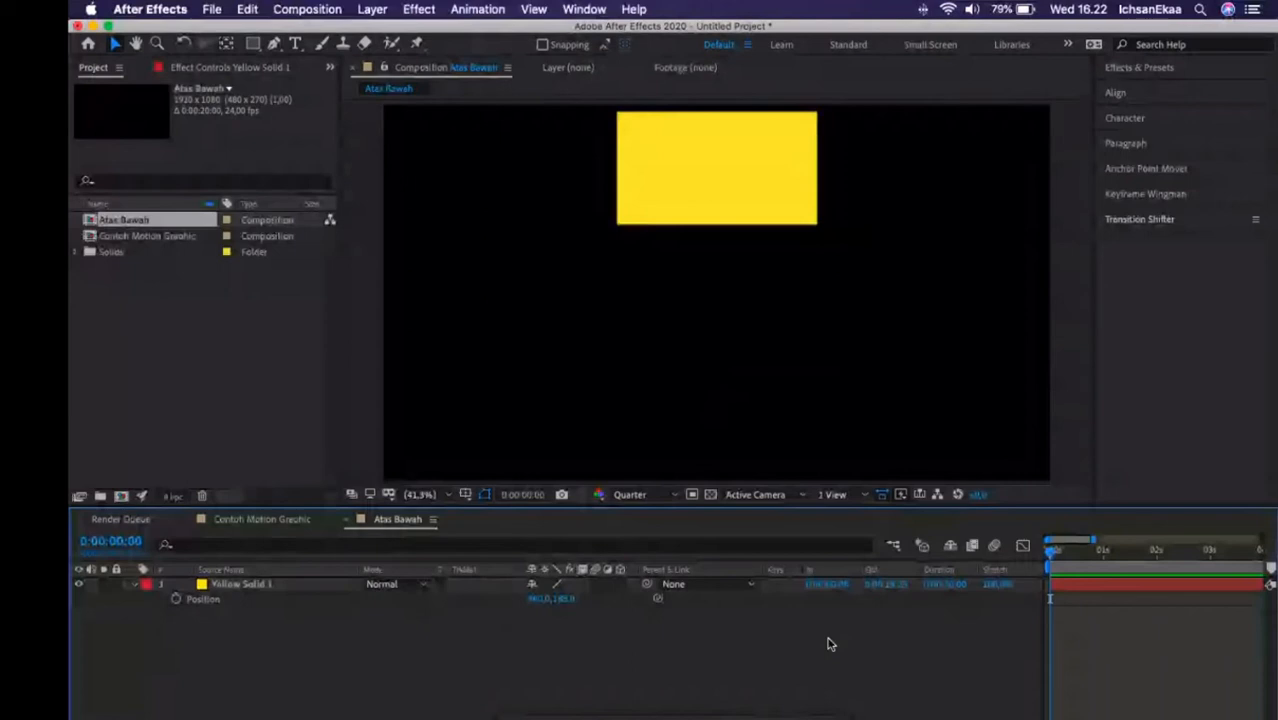
{"action": "left_click", "coordinate": [309, 587]}
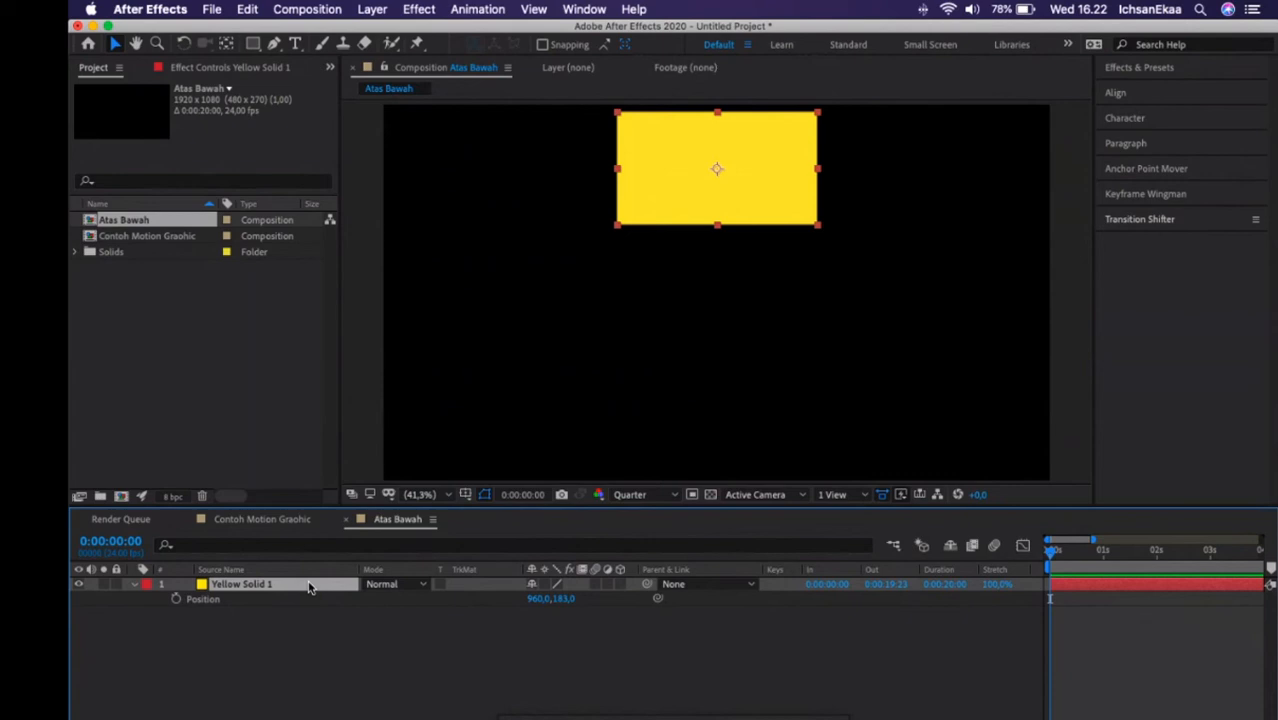
{"action": "left_click_drag", "start_coordinate": [563, 598], "coordinate": [550, 634]}
{"action": "left_click", "coordinate": [273, 600]}
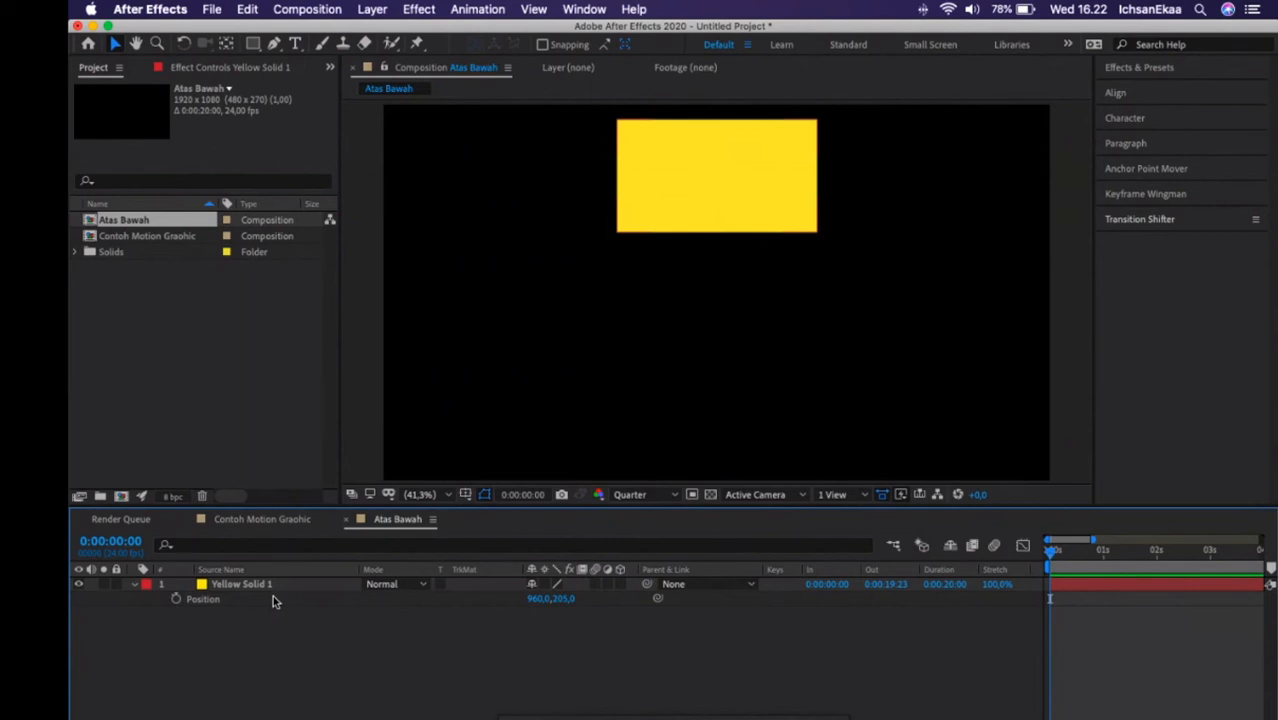
Animate the yellow solid's vertical Position with keyframes at 0:00:00:00, 0:00:00:23 (Y 885) and about 0:00:02:00, and preview the motion.
{"action": "left_click", "coordinate": [273, 600]}
{"action": "left_click", "coordinate": [1104, 552]}
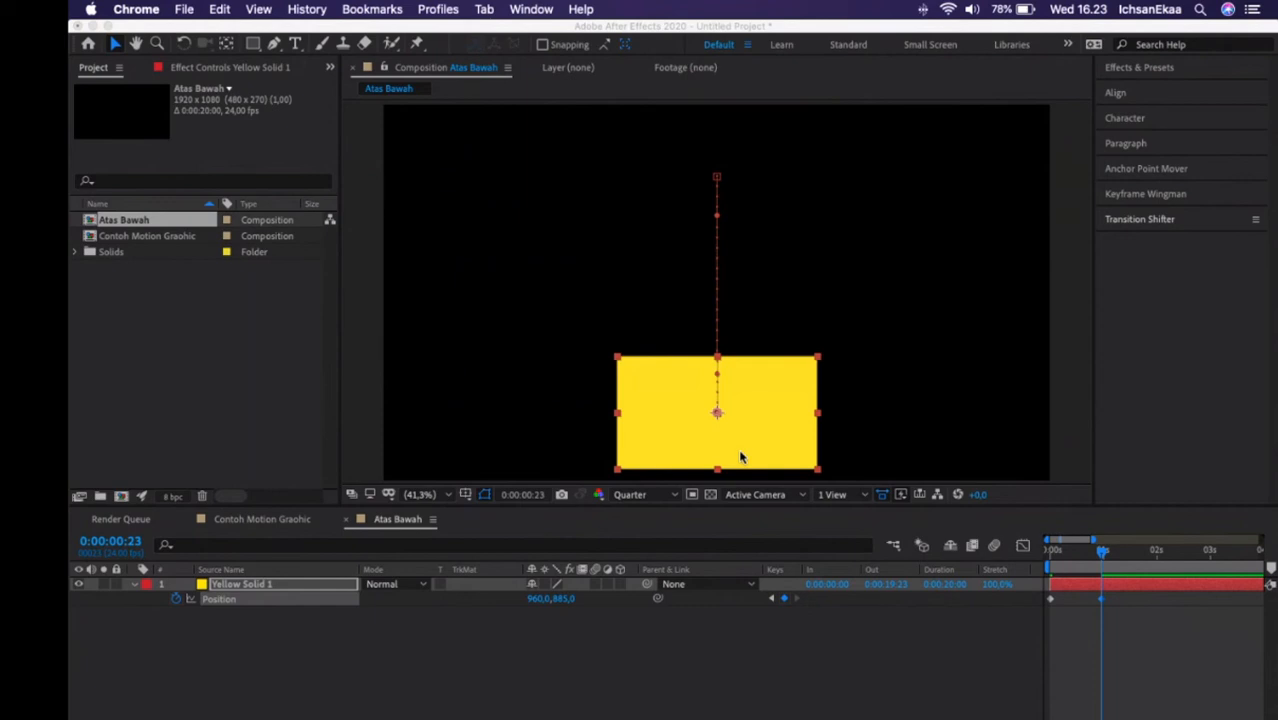
{"action": "left_click", "coordinate": [1050, 551]}
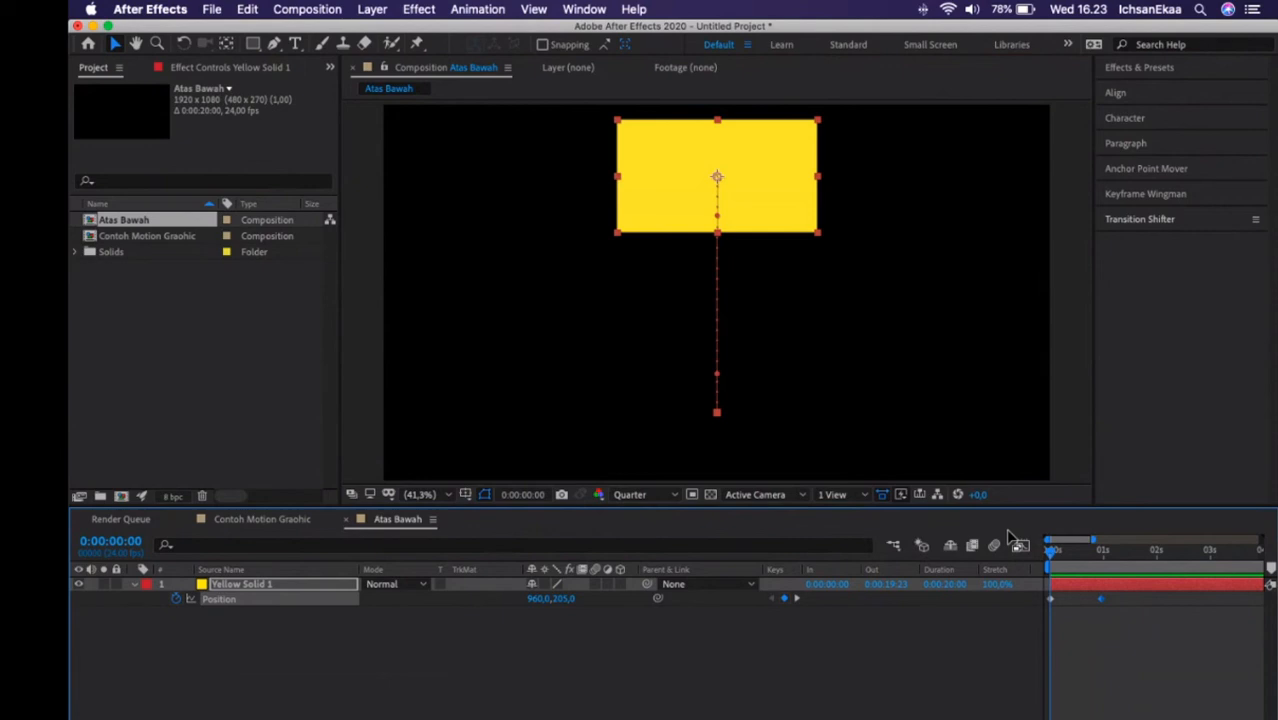
{"action": "left_click", "coordinate": [1146, 550]}
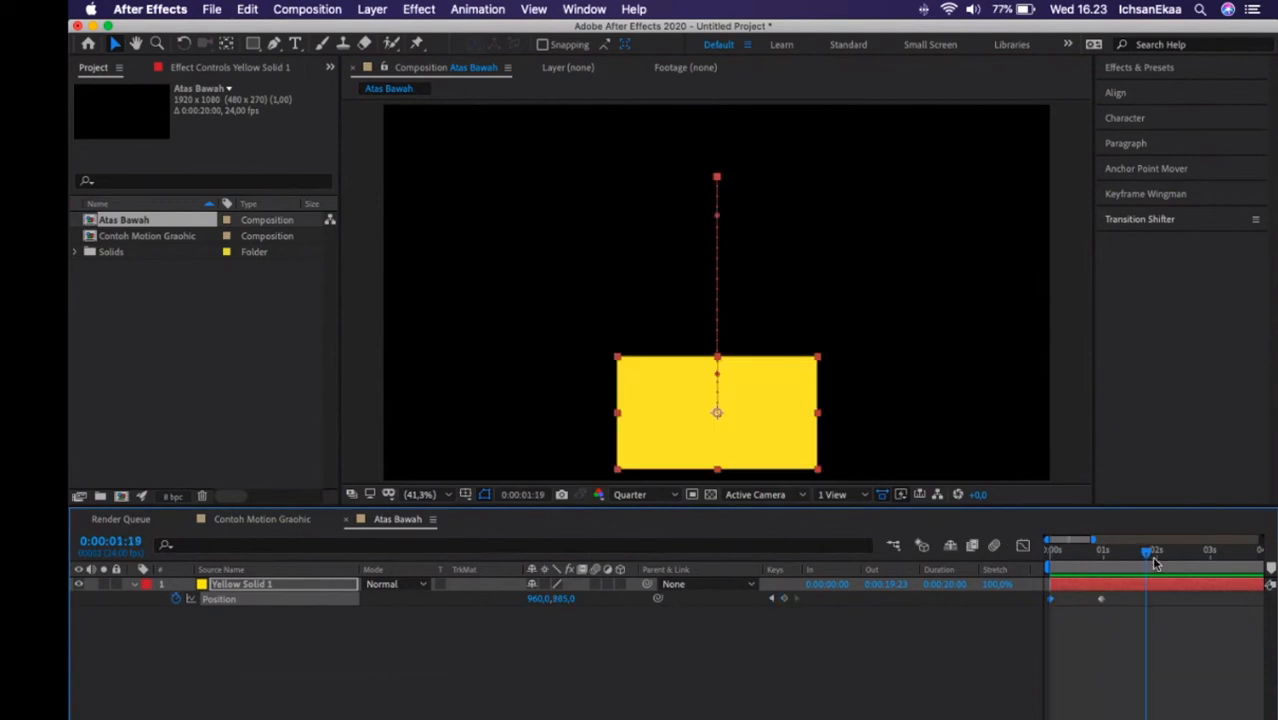
{"action": "left_click", "coordinate": [1155, 565]}
{"action": "key", "text": "space"}
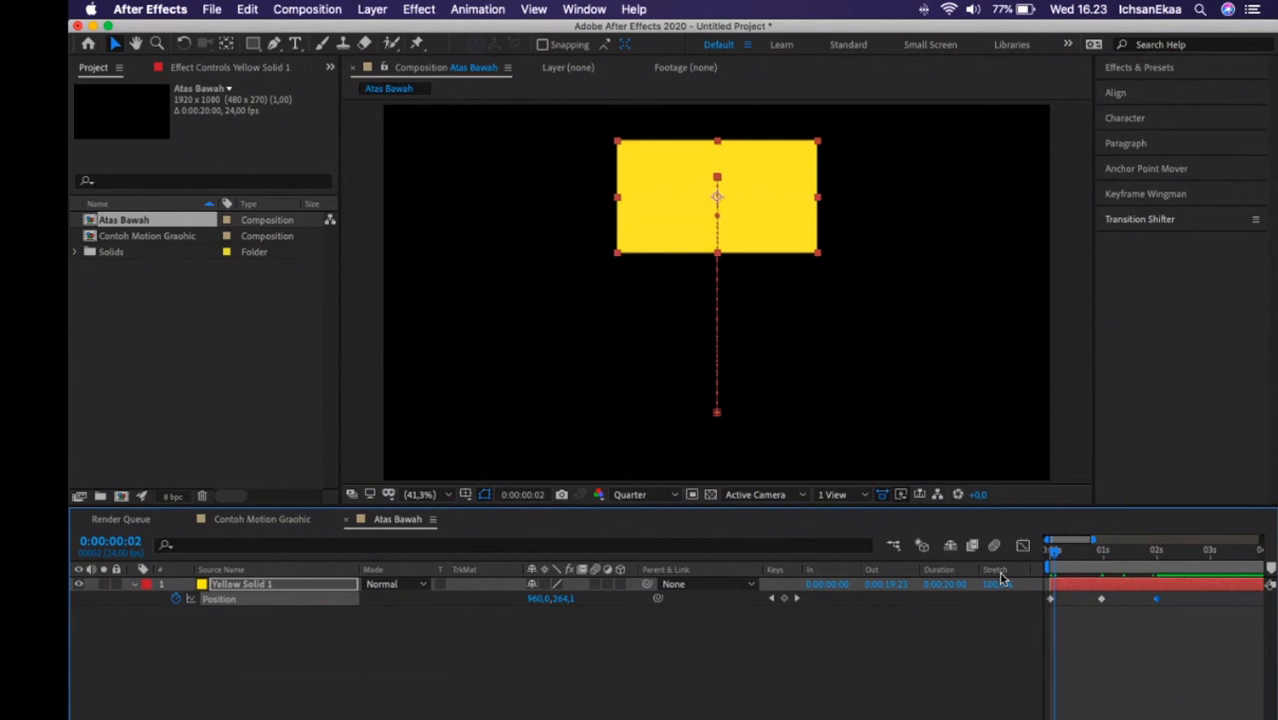
Duplicate the yellow solid, set the copy's Y position to 523 without Position keyframes, and reveal its Rotation property.
{"action": "key", "text": "super+d"}
{"action": "key", "text": "Home"}
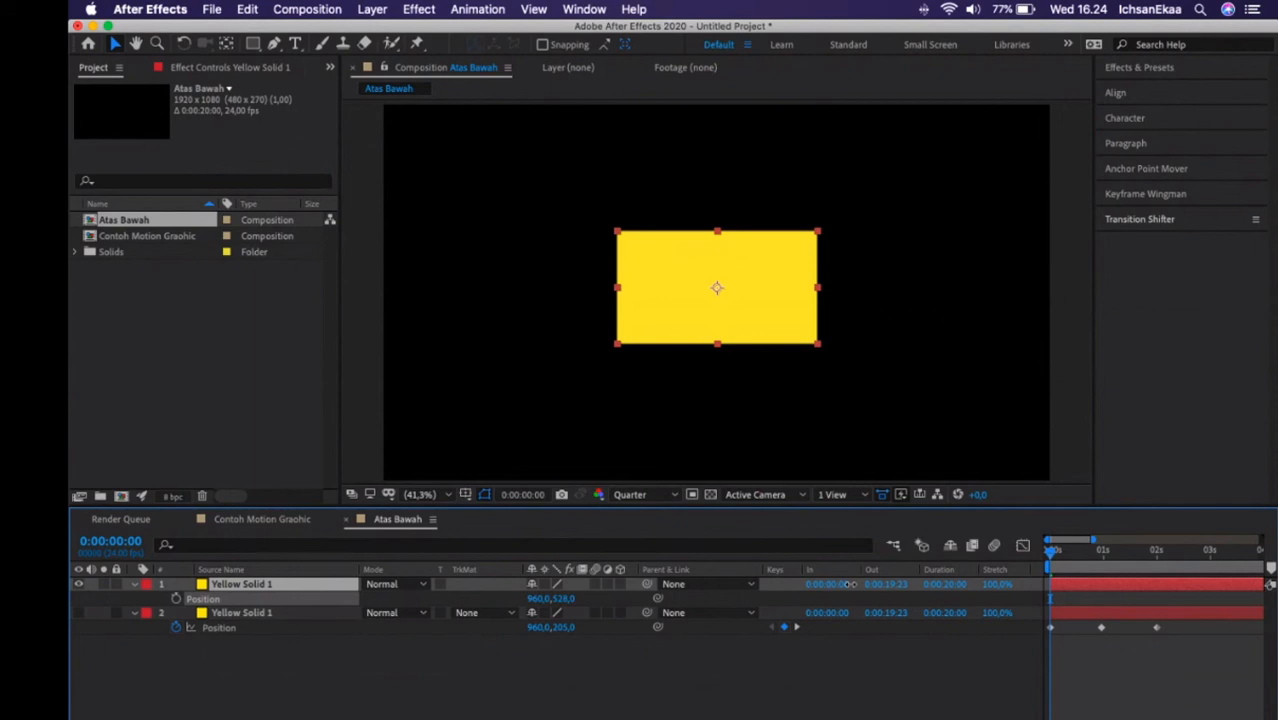
{"action": "left_click_drag", "start_coordinate": [850, 584], "coordinate": [856, 584]}
{"action": "left_click", "coordinate": [245, 588]}
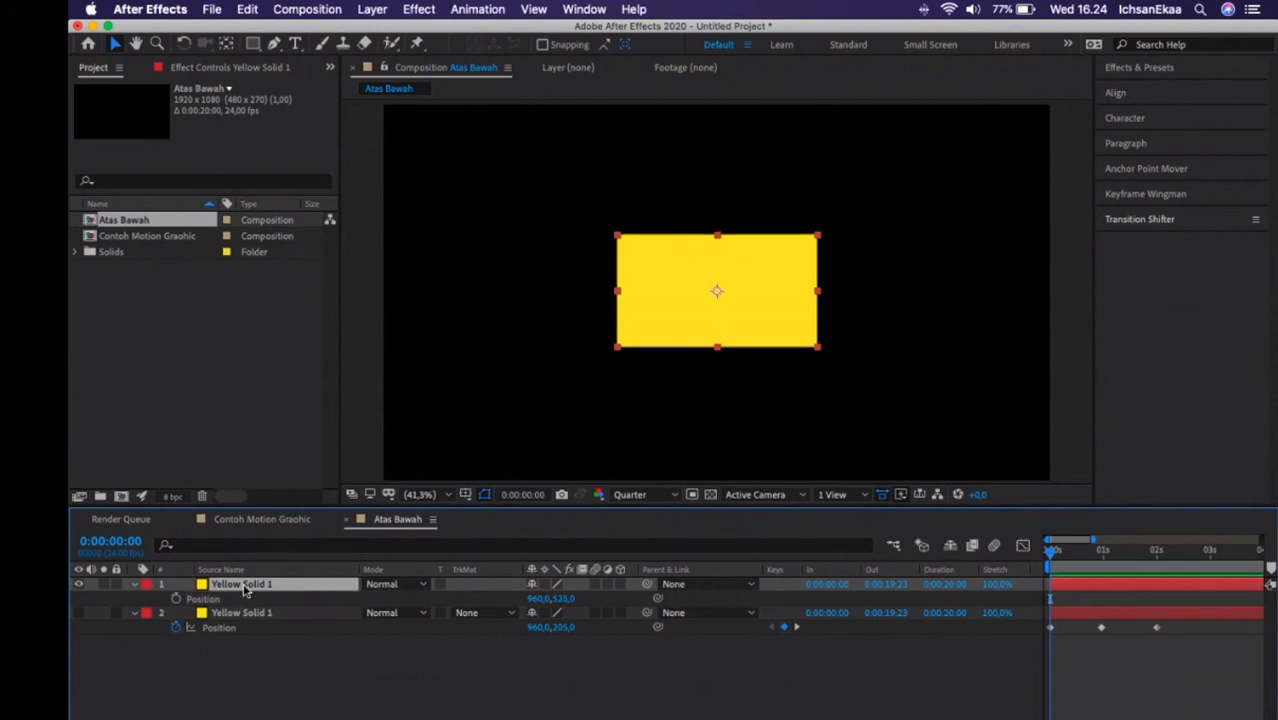
{"action": "key", "text": "r"}
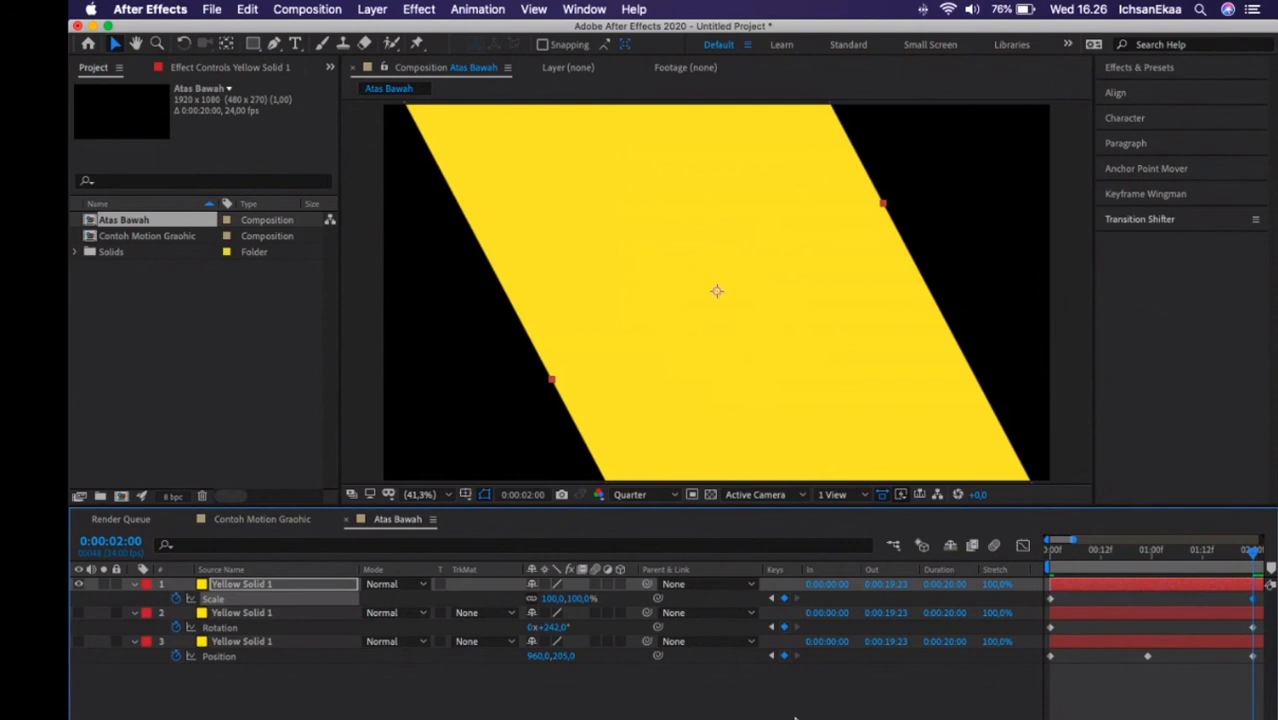
Play the topmost yellow solid's Scale animation from 0:00:00:00.
{"action": "key", "text": "Home"}
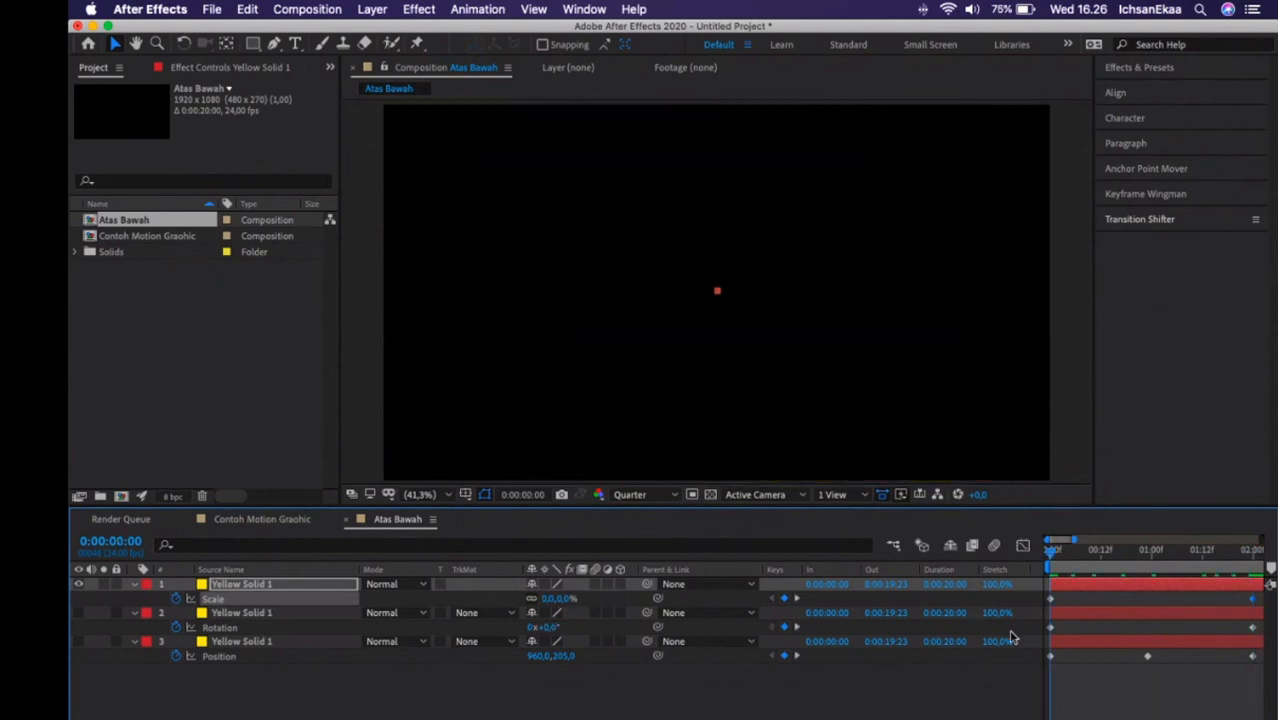
{"action": "key", "text": "space"}
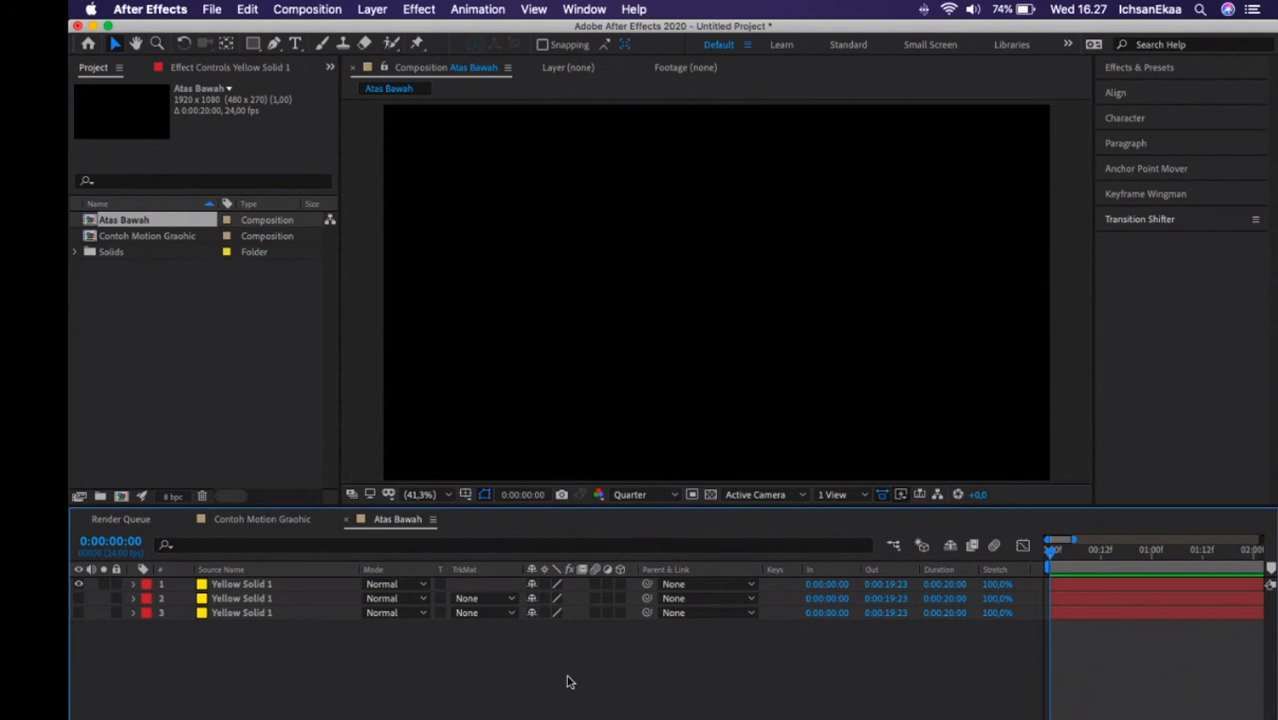
Create a paragraph text layer in a wide box across the frame with the text "Tes Motion Graphic Text".
{"action": "key", "text": "super+t"}
{"action": "left_click_drag", "start_coordinate": [420, 213], "coordinate": [1017, 333]}
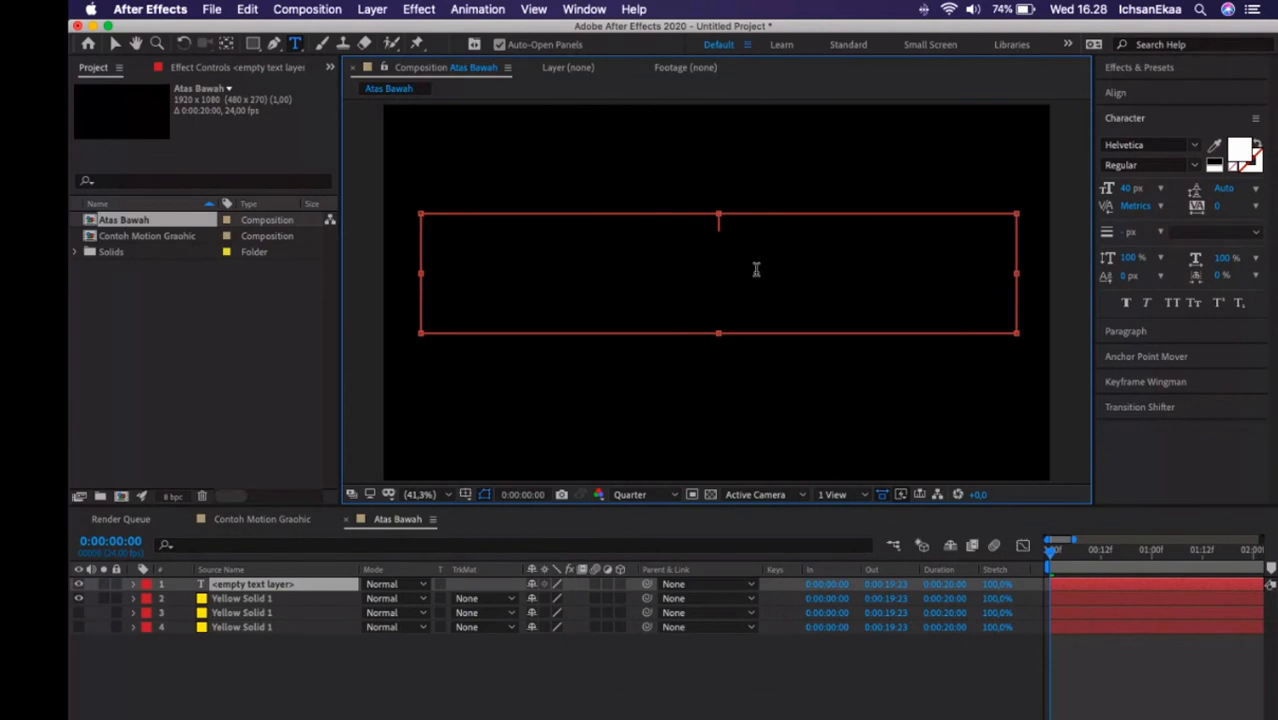
{"action": "type", "text": "Tes Motion Graphic Text"}
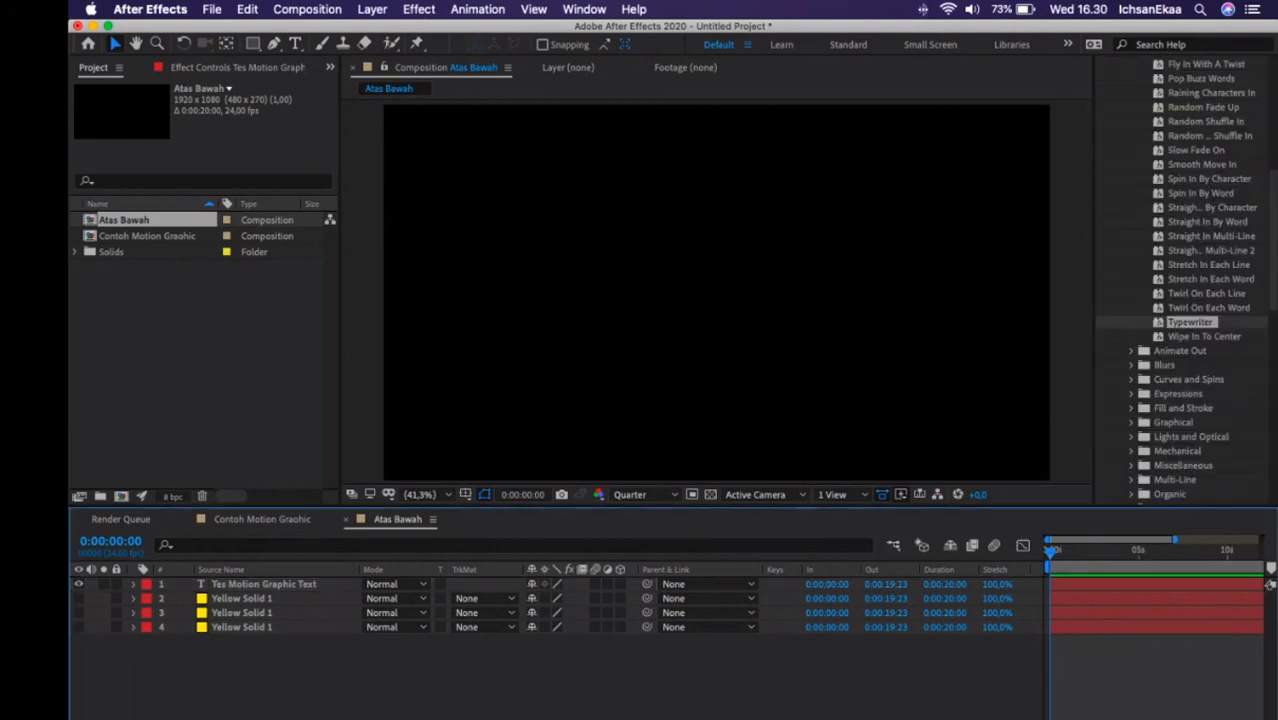
Reveal the text layer's Range Selector 1 Start keyframes and move the end keyframe to between 4 and 5 seconds.
{"action": "key", "text": "="}
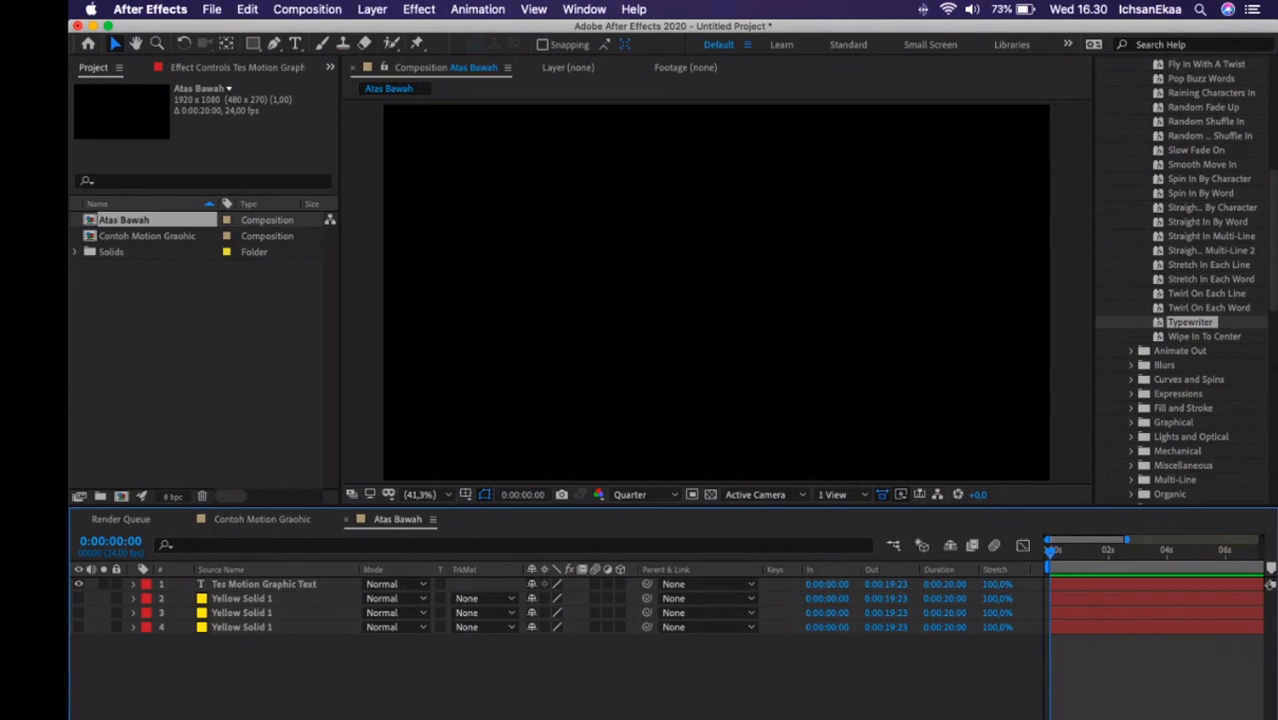
{"action": "key", "text": "u"}
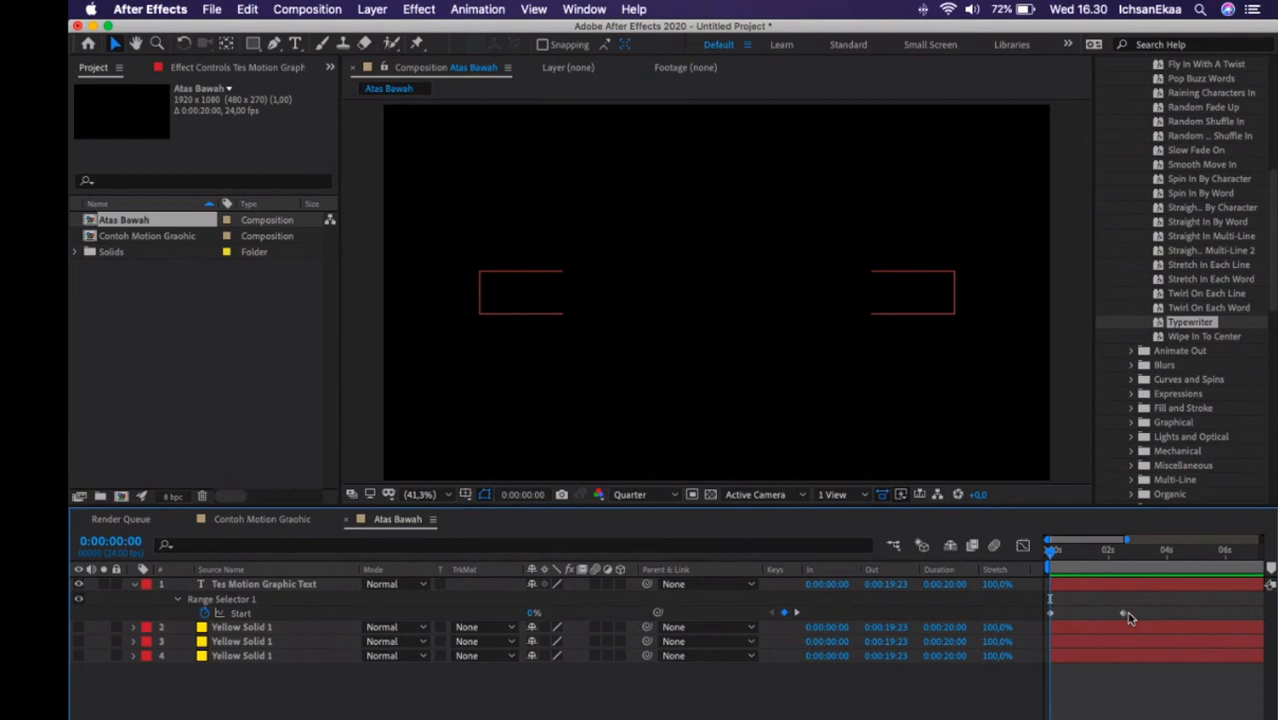
{"action": "left_click_drag", "start_coordinate": [1127, 617], "coordinate": [1183, 619]}
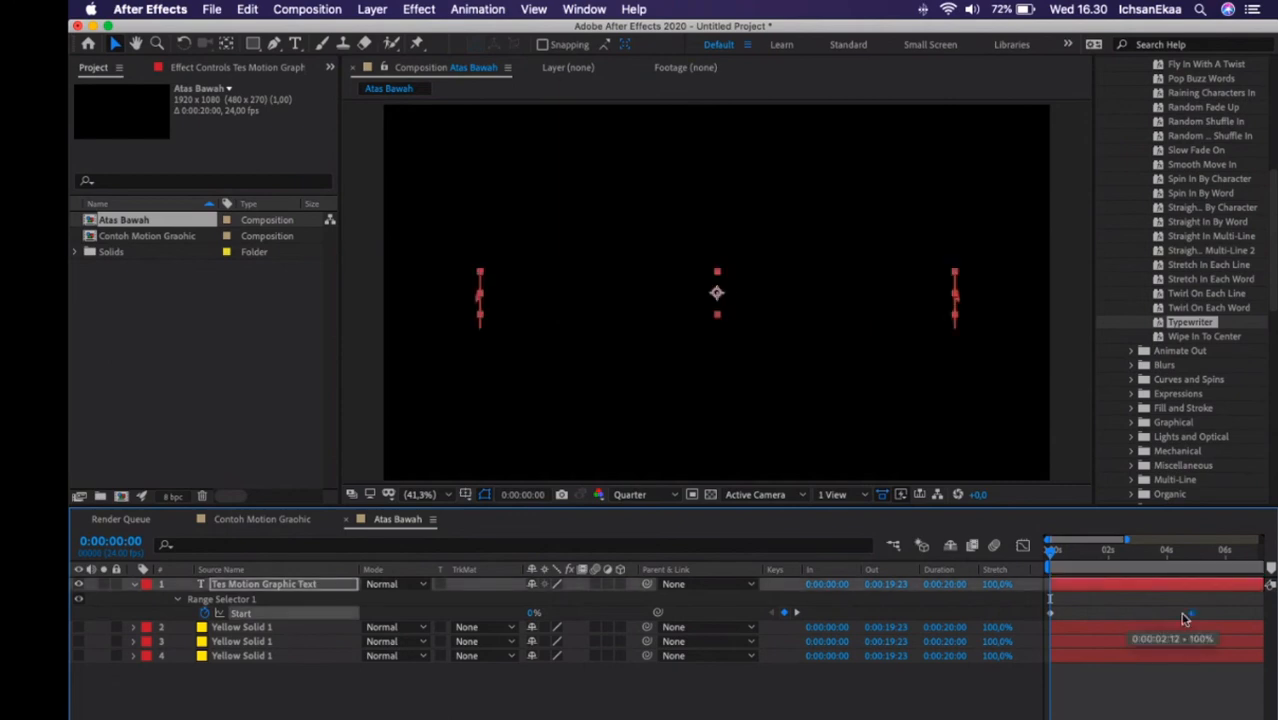